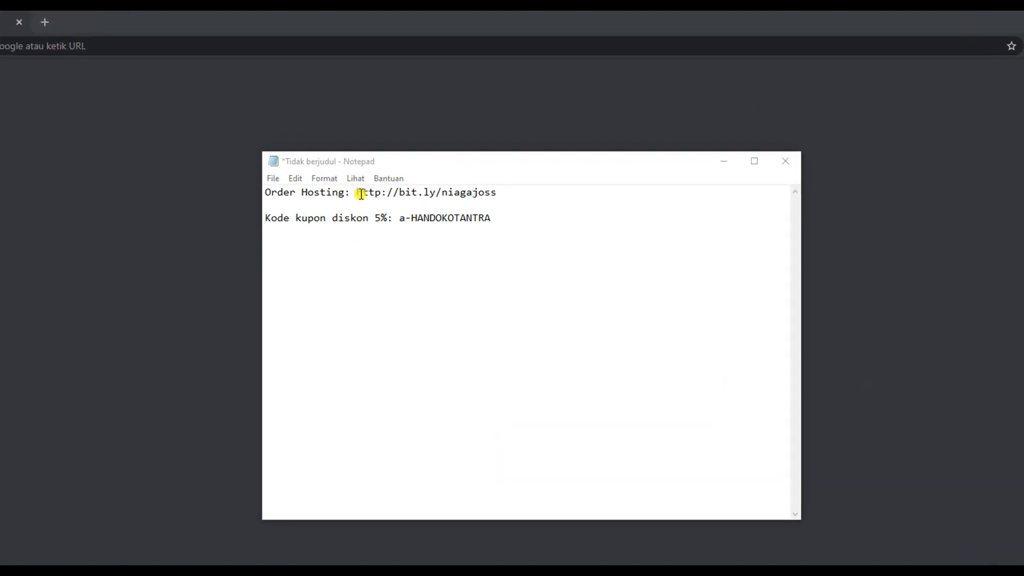
pyautogui.moveTo(357, 192); pyautogui.dragTo(495, 191)
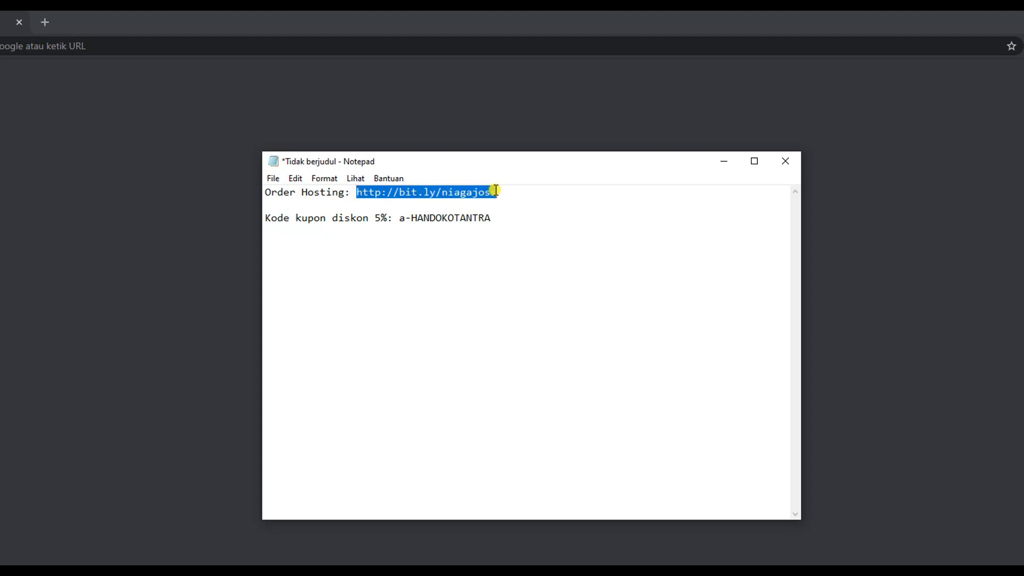
pyautogui.rightClick(492, 190)
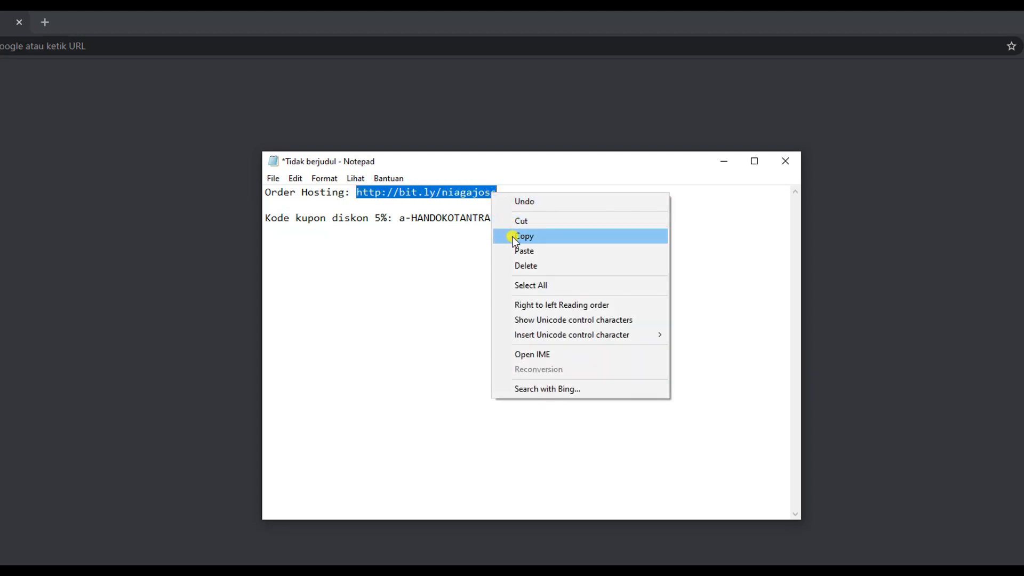
pyautogui.click(513, 238)
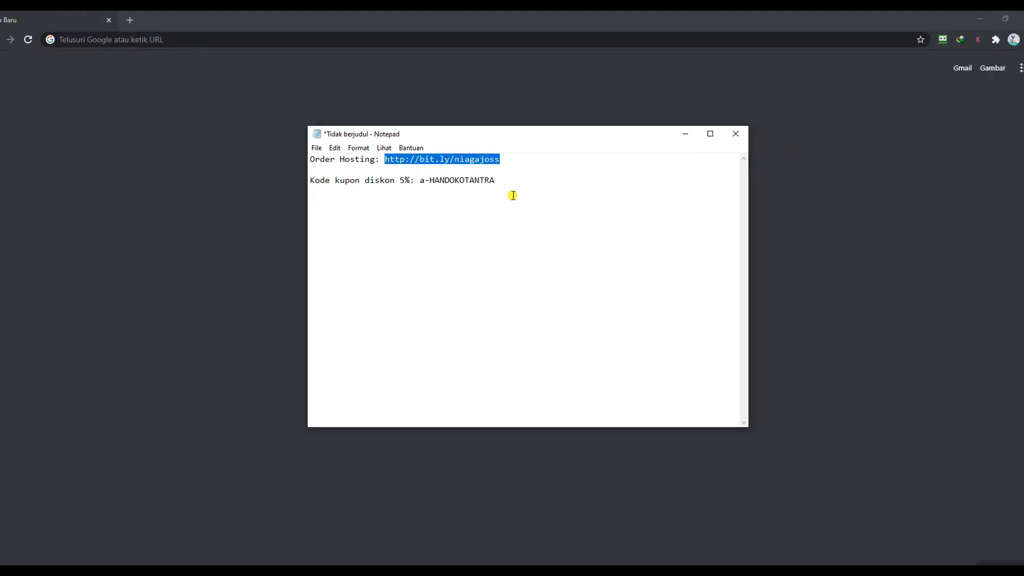
pyautogui.click(245, 35)
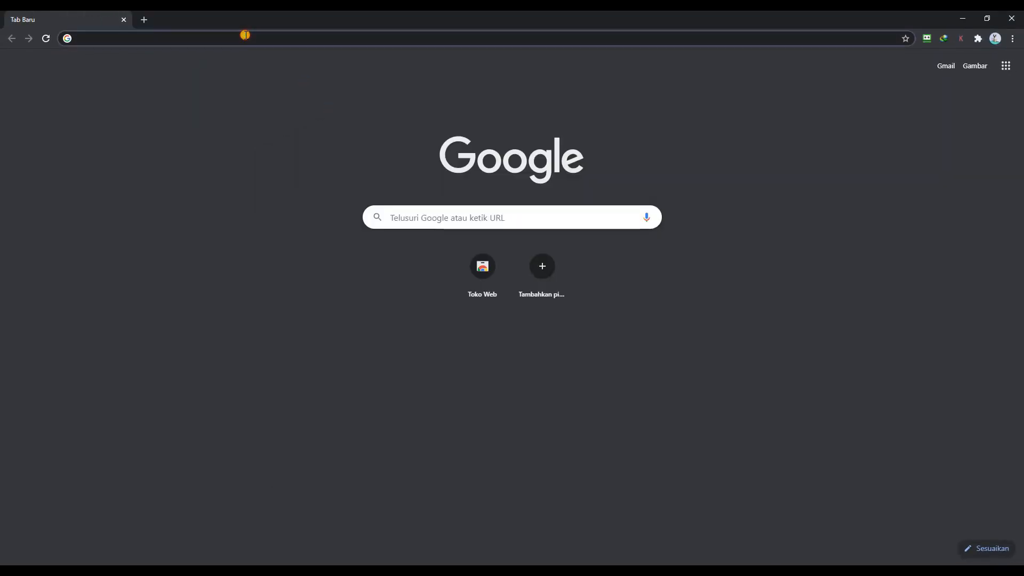
pyautogui.hotkey('ctrl', 'v')
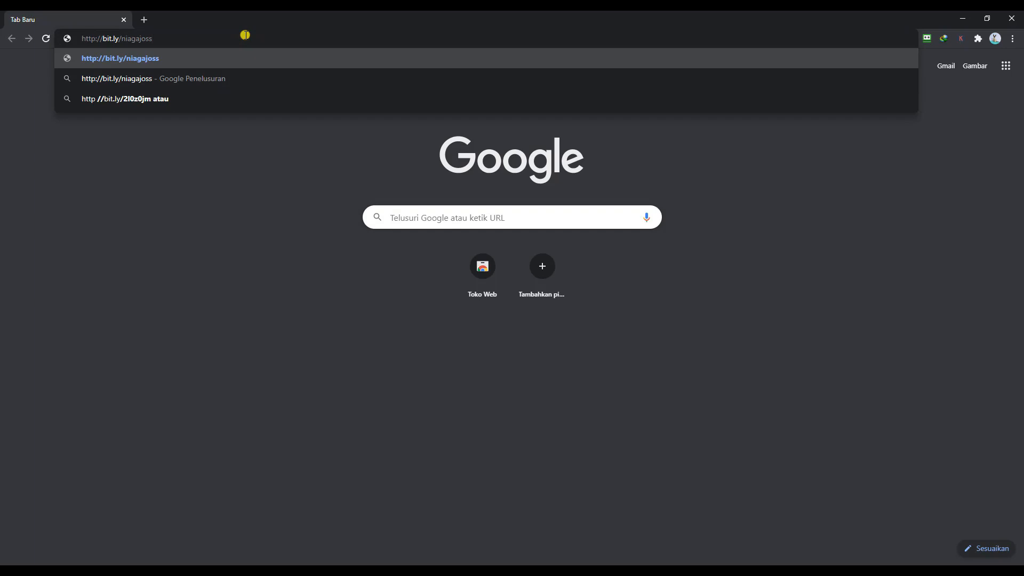
pyautogui.press('Return')
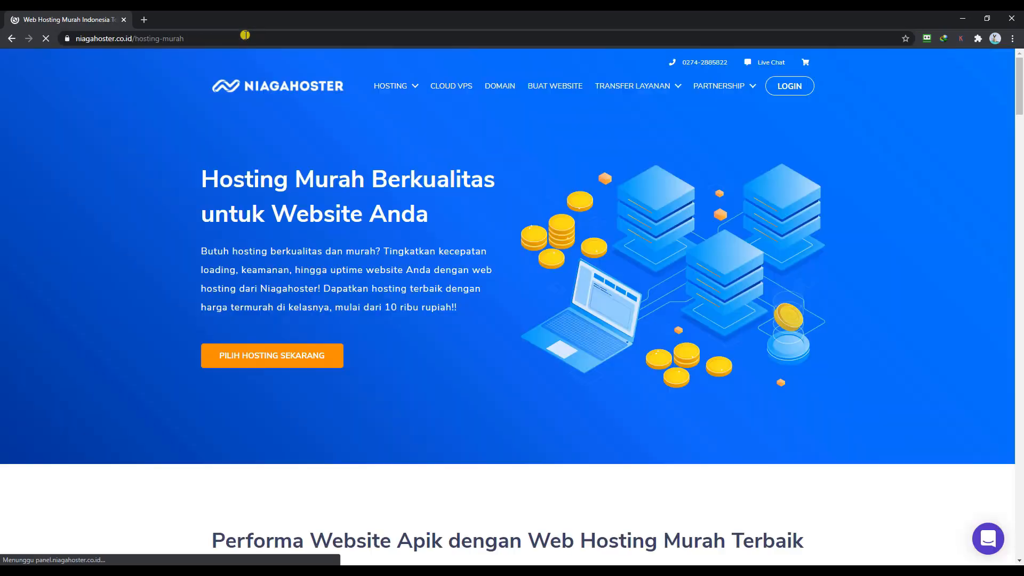
pyautogui.scroll(-1, 271, 143)
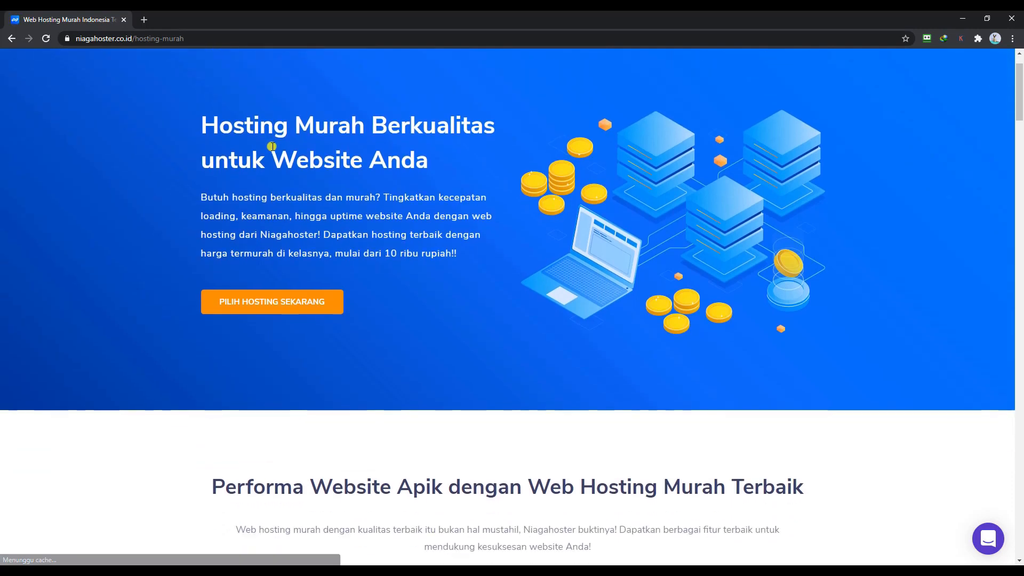
pyautogui.scroll(-5, 271, 147)
pyautogui.scroll(-4, 272, 149)
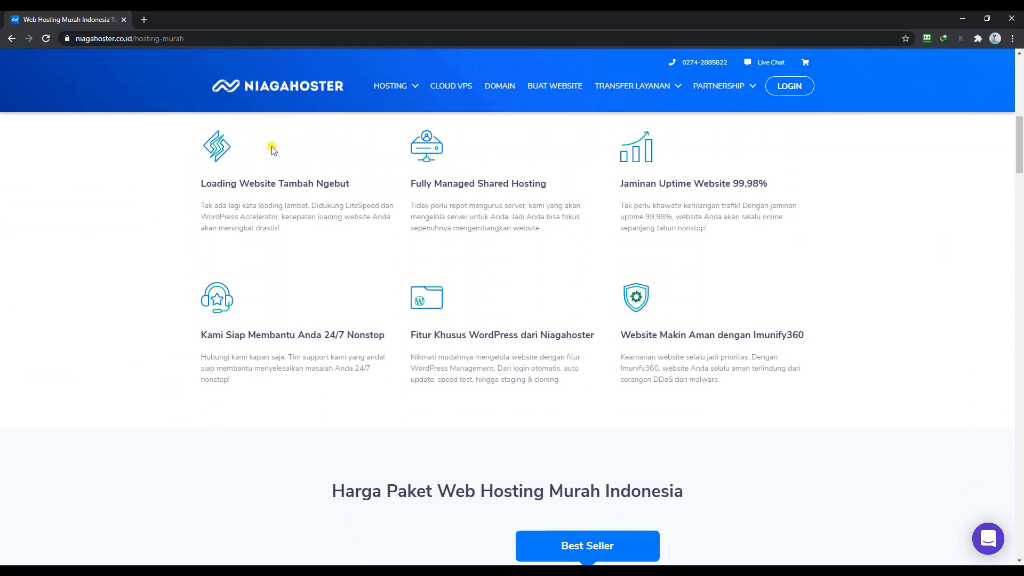
pyautogui.scroll(-6, 272, 149)
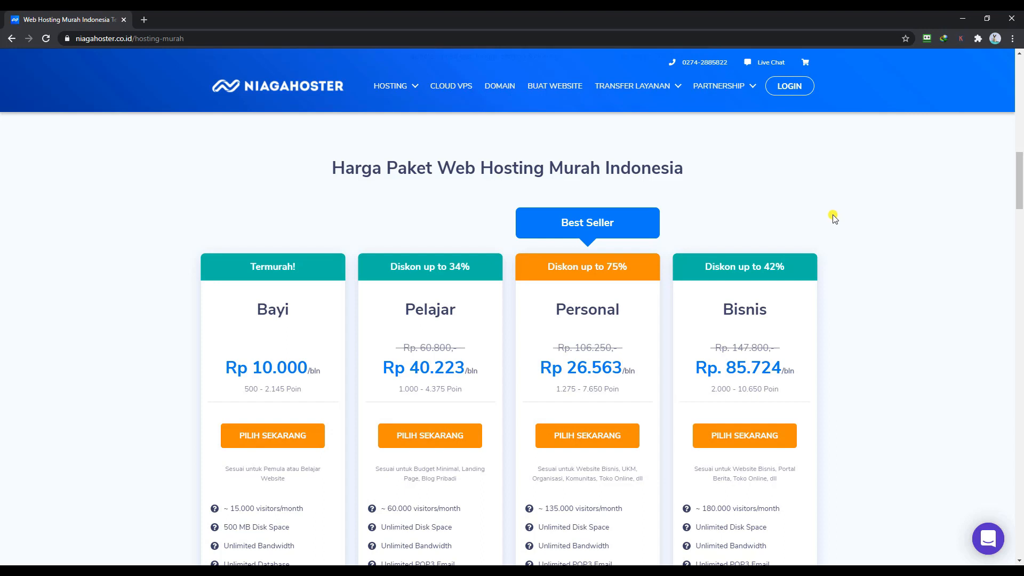
pyautogui.scroll(-2, 833, 218)
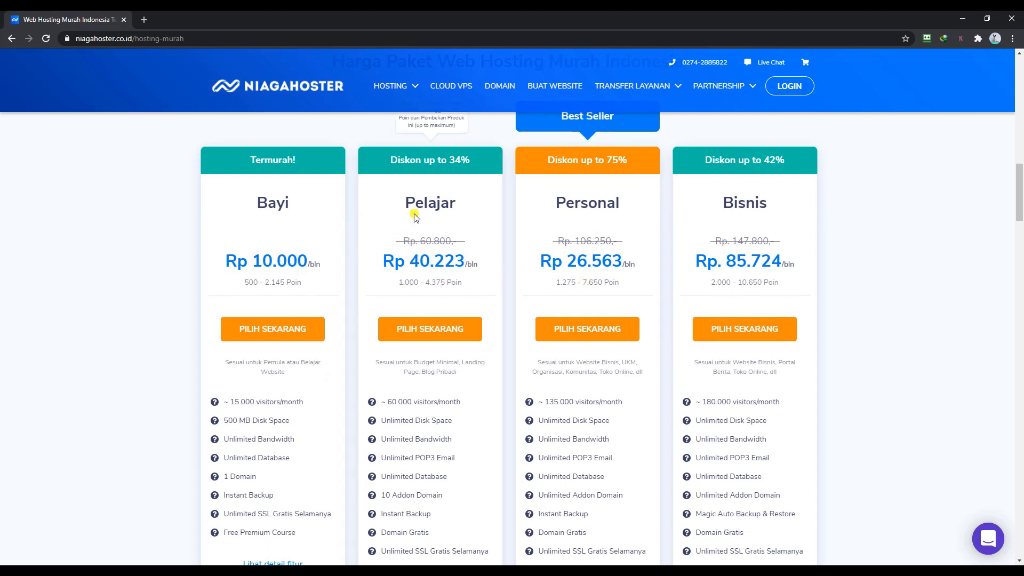
# - Highlight the Pelajar plan and compare it with the Bayi, Personal and Bisnis plans
pyautogui.moveTo(406, 204); pyautogui.dragTo(453, 204)
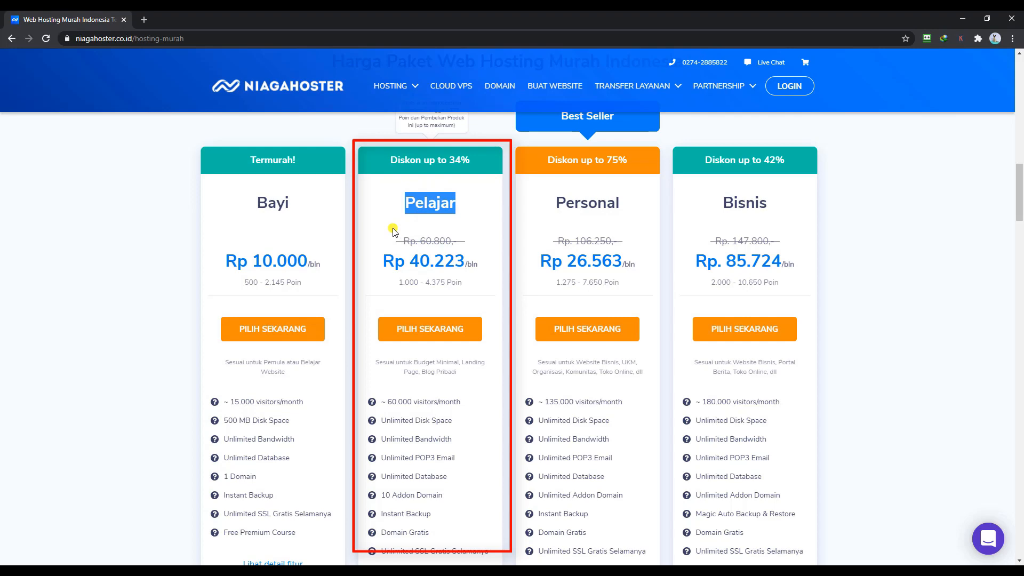
pyautogui.scroll(-3, 393, 231)
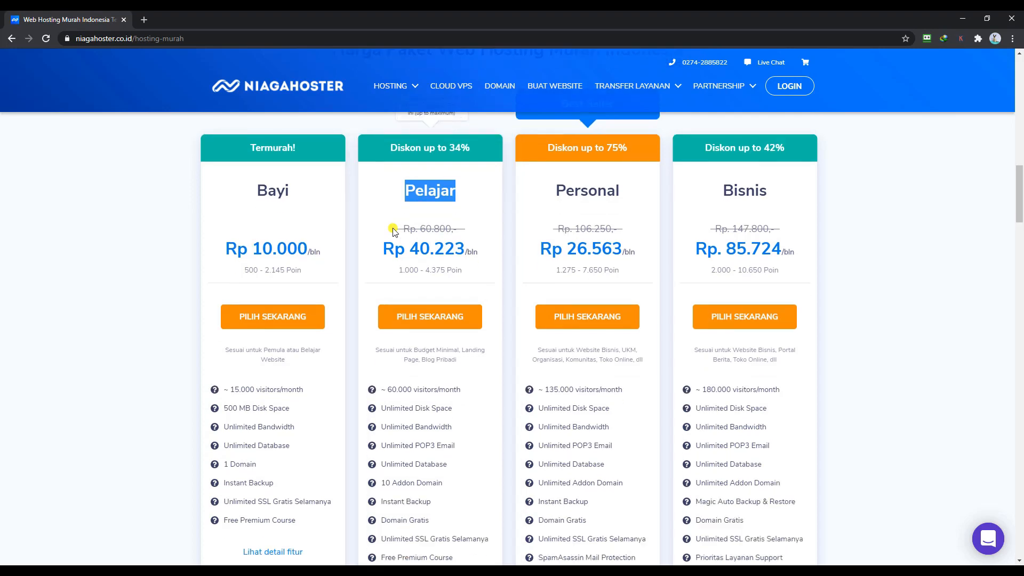
pyautogui.scroll(2, 394, 228)
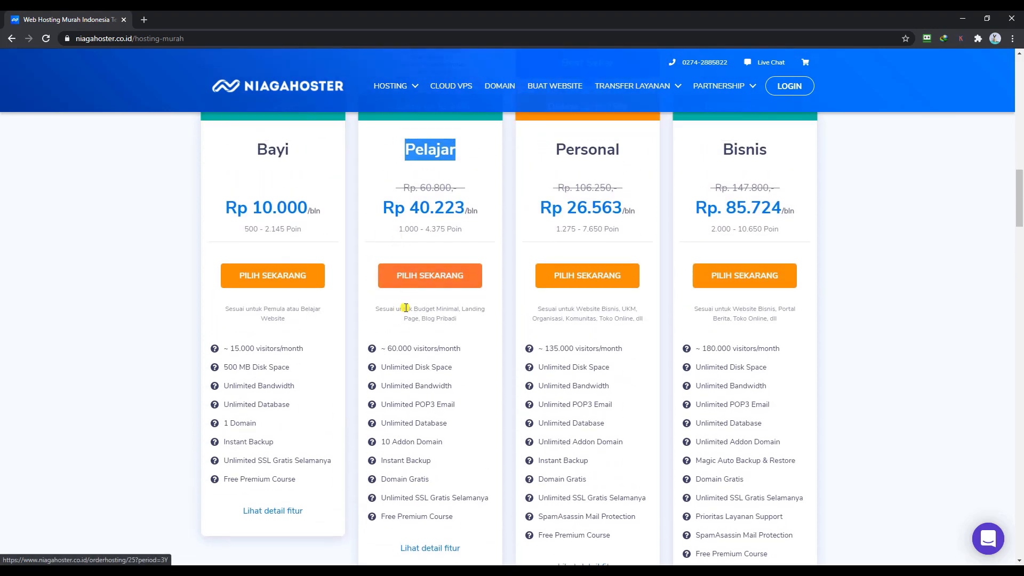
pyautogui.moveTo(372, 350)
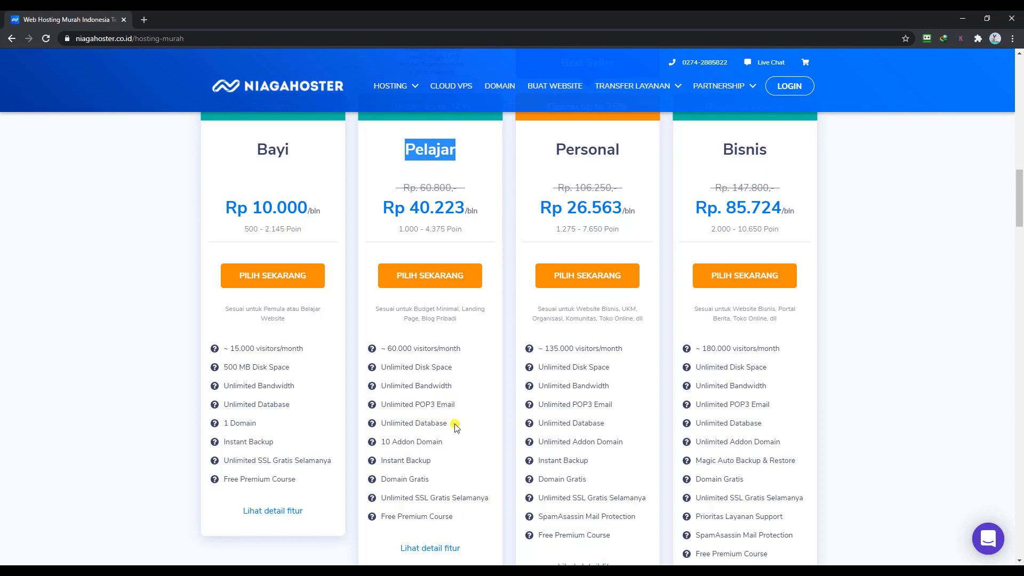
pyautogui.moveTo(375, 440)
pyautogui.moveTo(374, 479)
pyautogui.scroll(-2, 474, 501)
pyautogui.scroll(3, 473, 500)
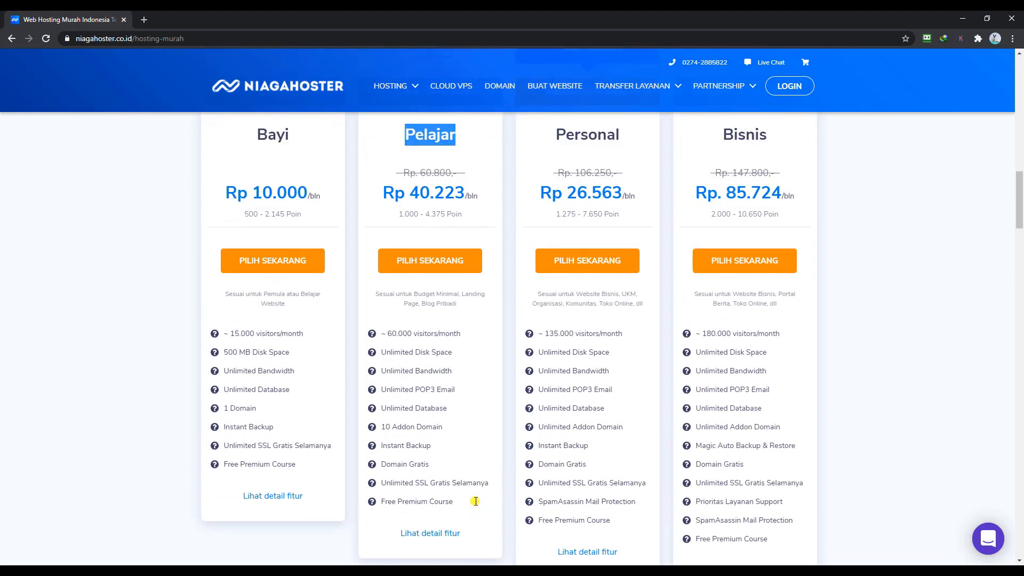
# - Order the Pelajar plan on a 1 Tahun term at Rp. 554.193,00 and focus the domain field
pyautogui.click(425, 333)
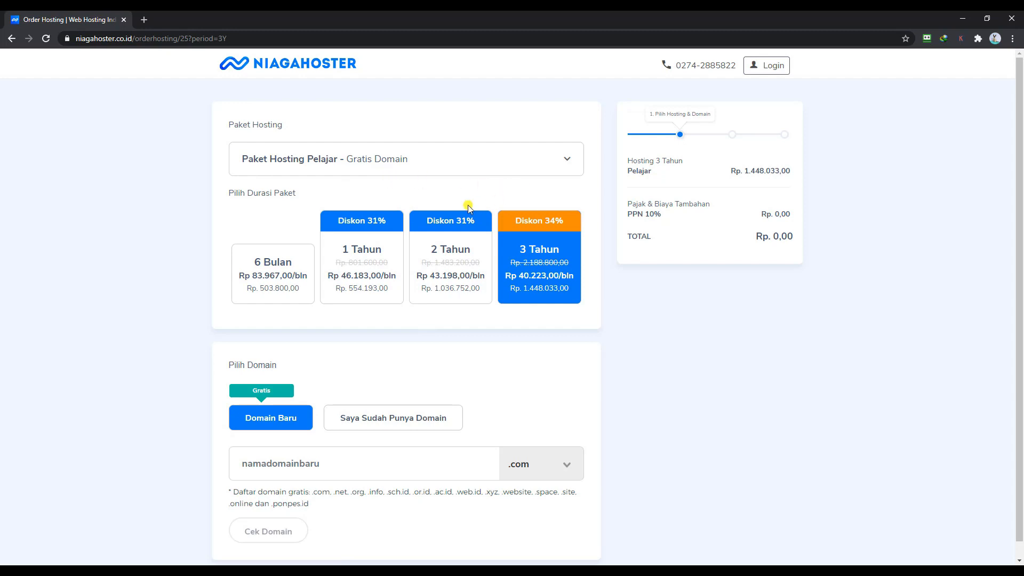
pyautogui.click(362, 276)
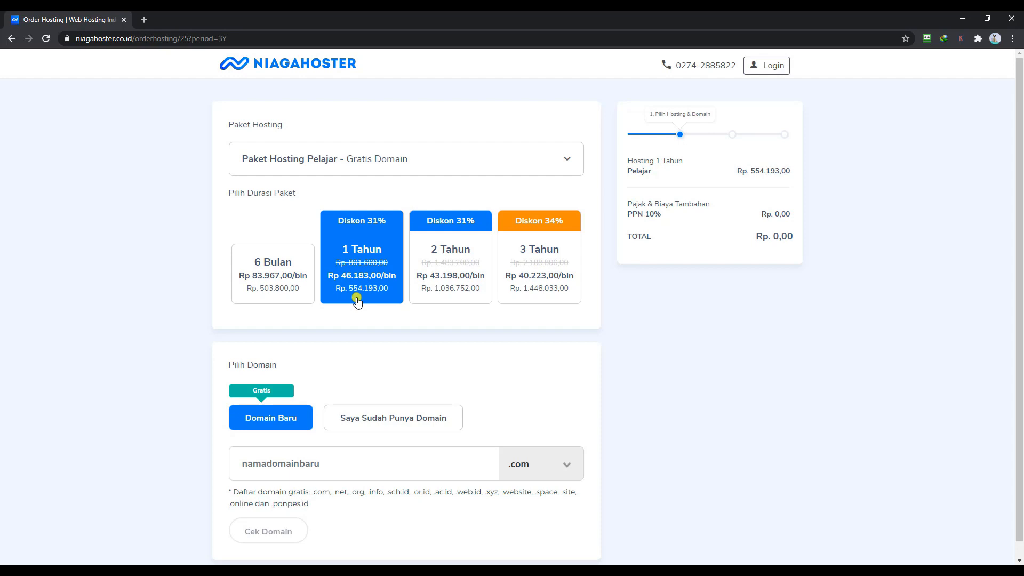
pyautogui.scroll(-1, 356, 301)
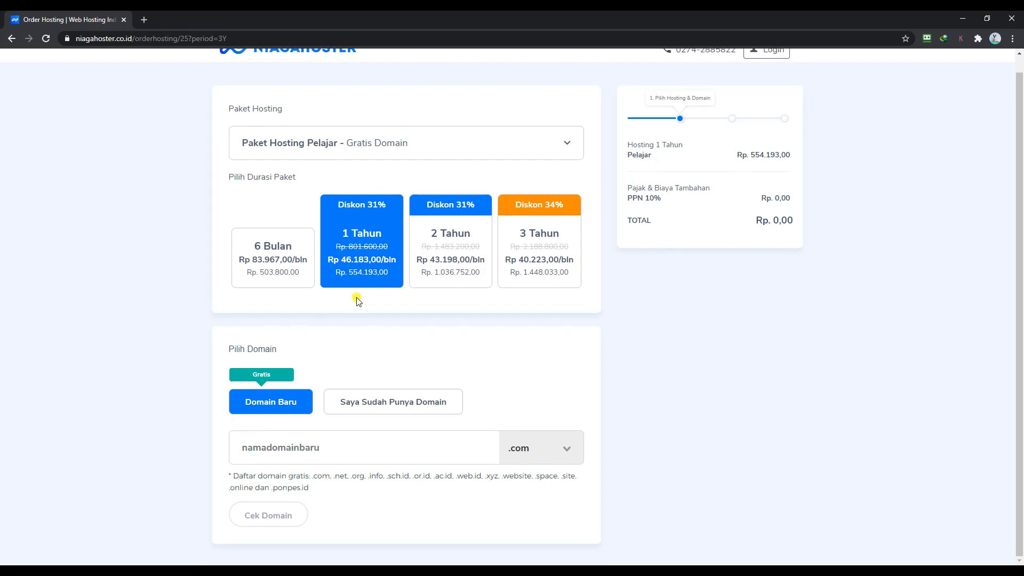
pyautogui.click(340, 447)
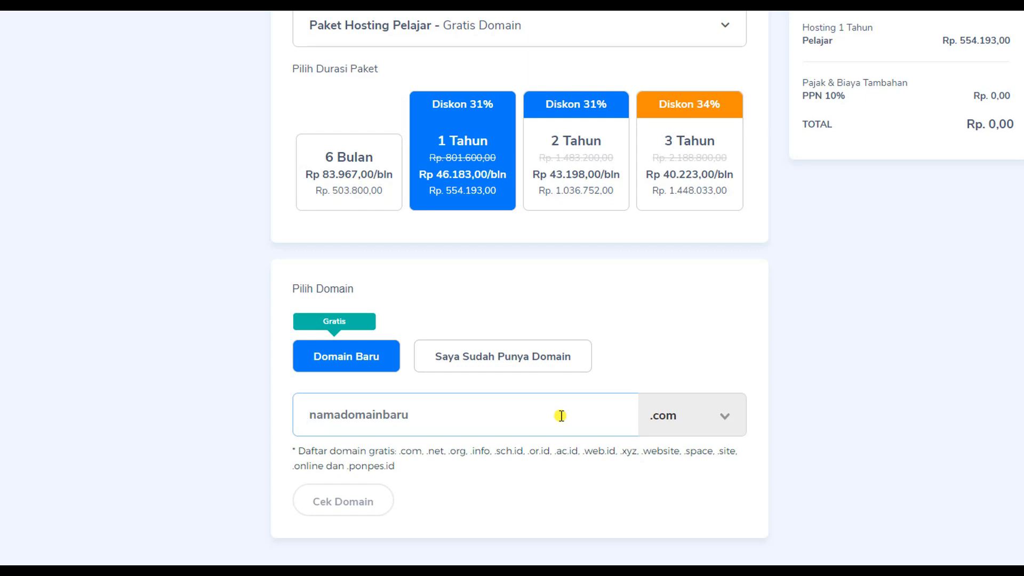
# - Enter tokoonlinekuku.com and confirm it is available at a free Rp. 0,00 price
pyautogui.write('to')
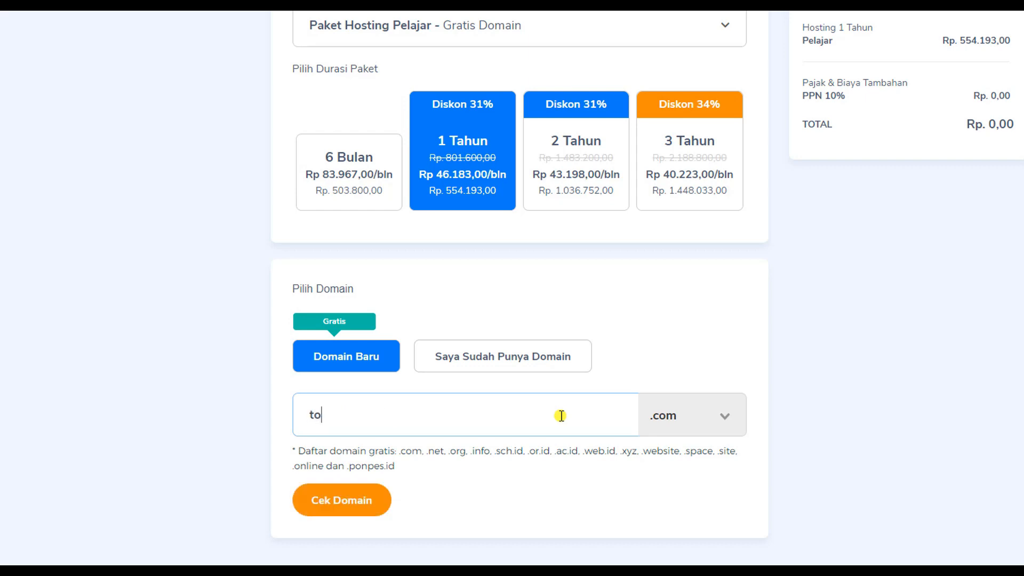
pyautogui.write('koonlineku')
pyautogui.click(704, 316)
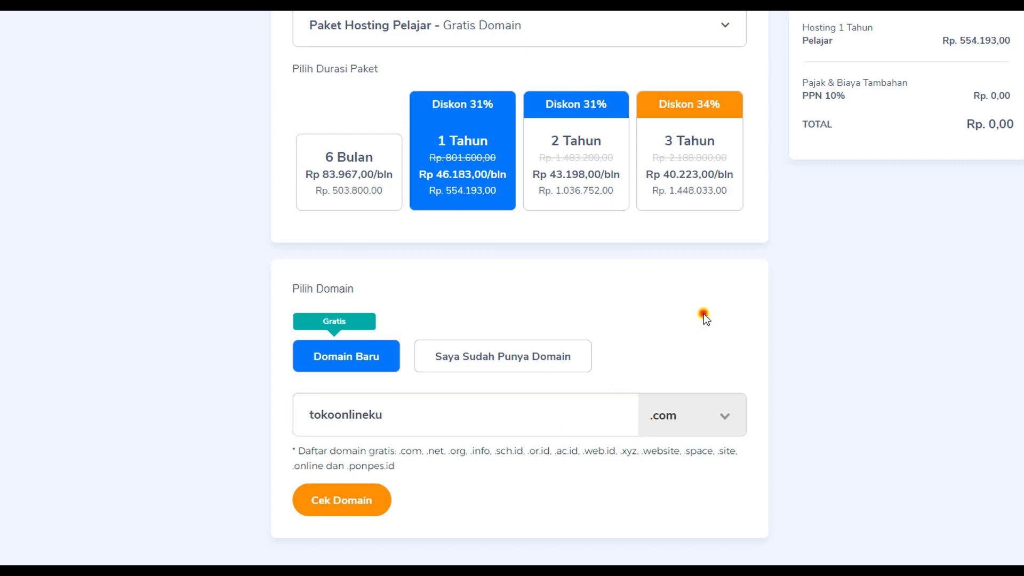
pyautogui.click(329, 503)
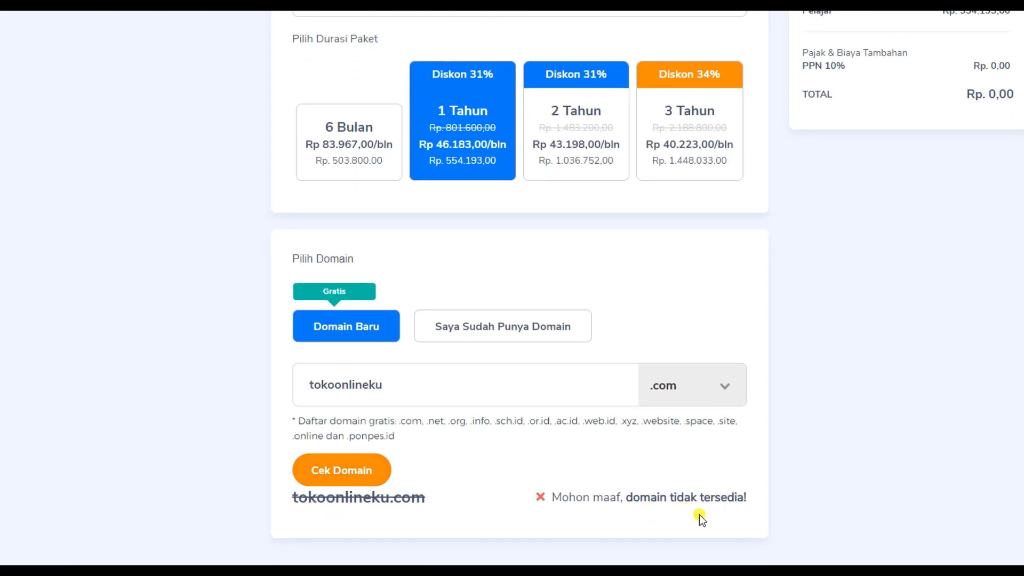
pyautogui.click(464, 388)
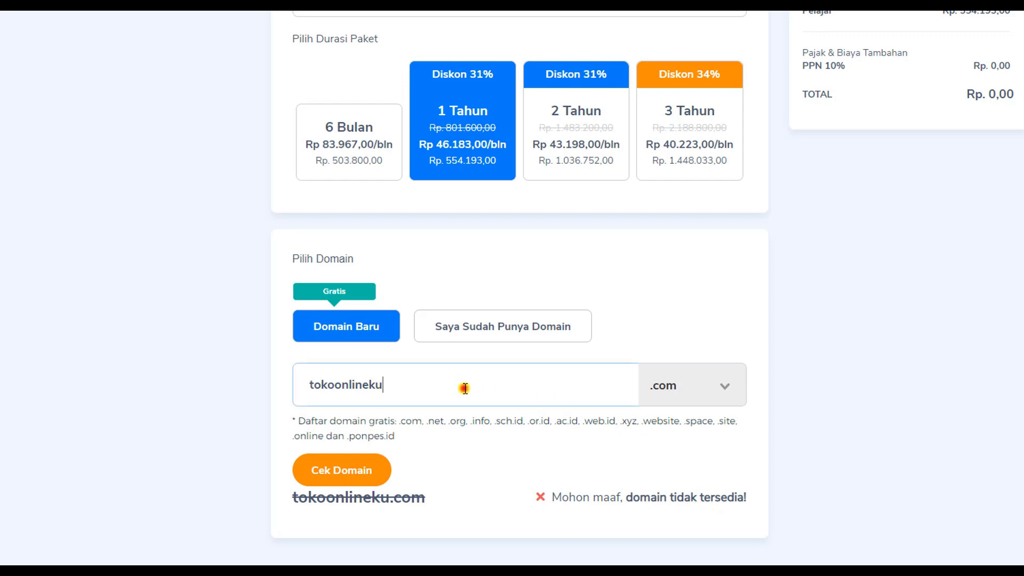
pyautogui.write('ku')
pyautogui.click(359, 471)
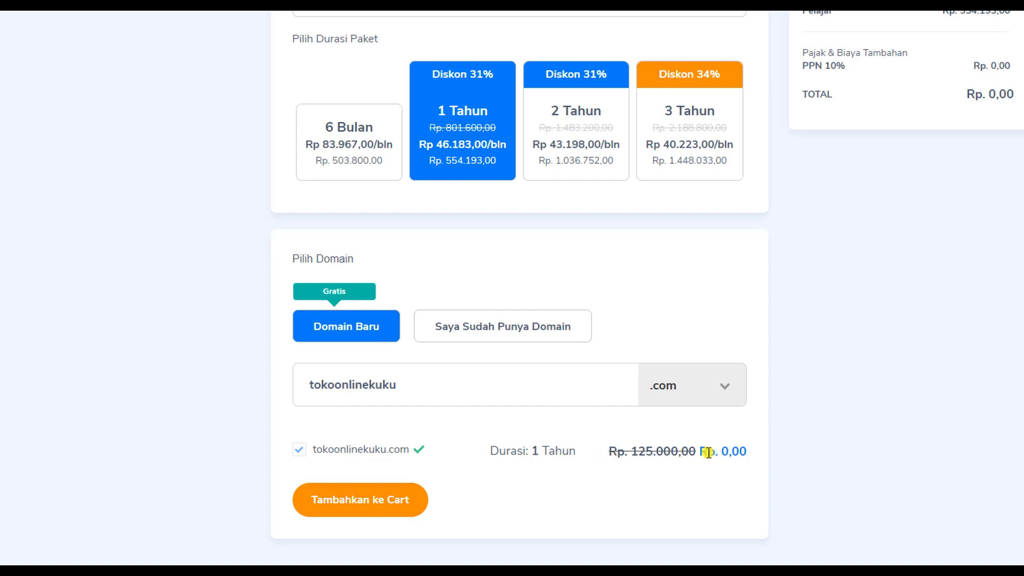
pyautogui.moveTo(699, 453); pyautogui.dragTo(744, 453)
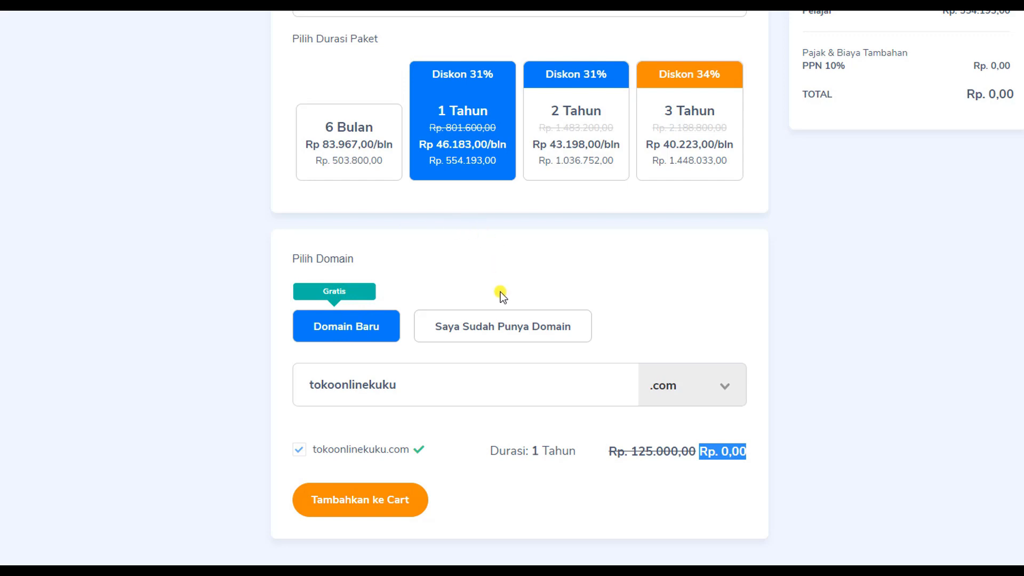
# - Keep Domain Baru selected, choose the .com extension, and leave tokoonlinekuku.com ticked
pyautogui.click(500, 325)
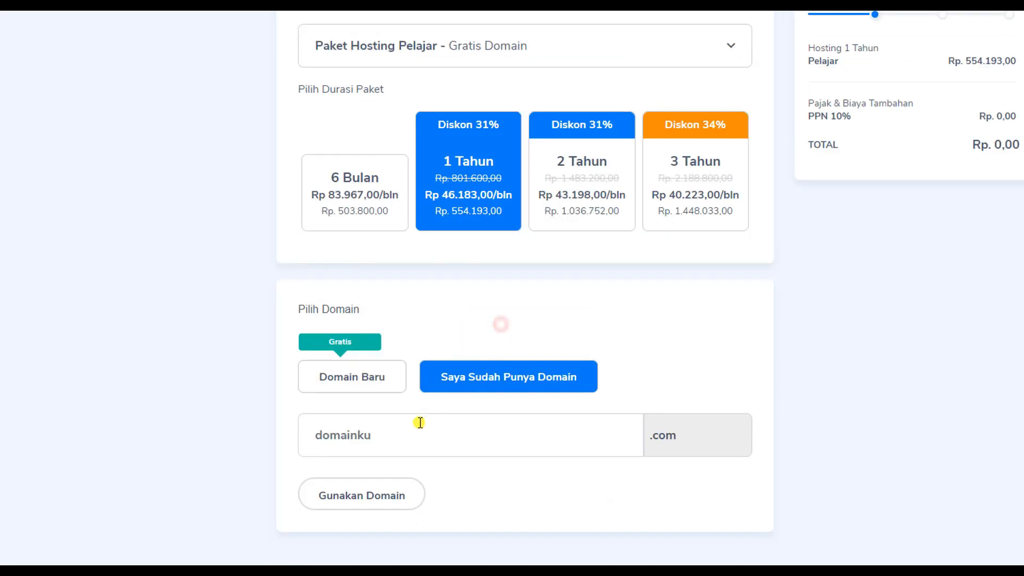
pyautogui.click(353, 375)
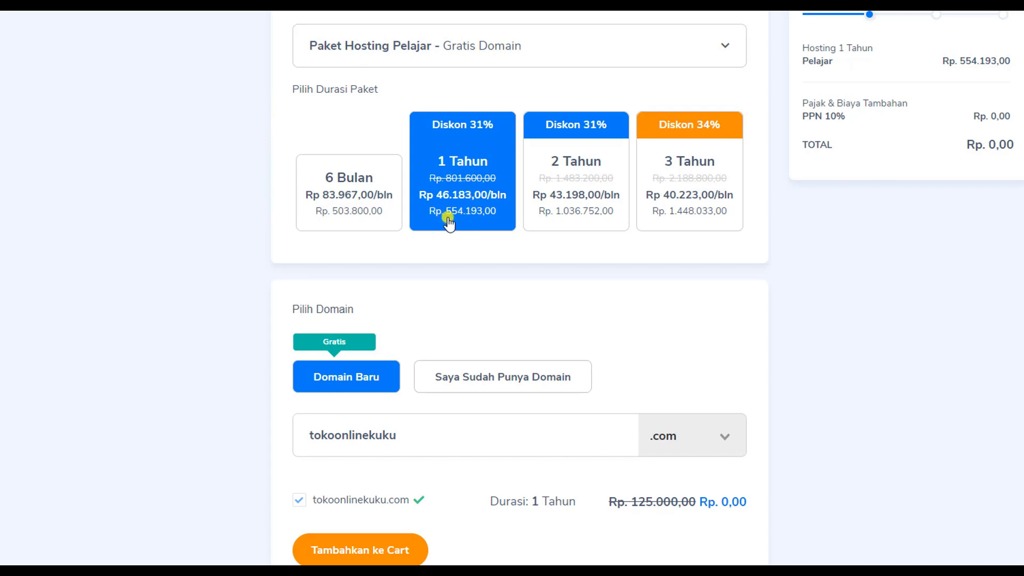
pyautogui.scroll(-1, 475, 222)
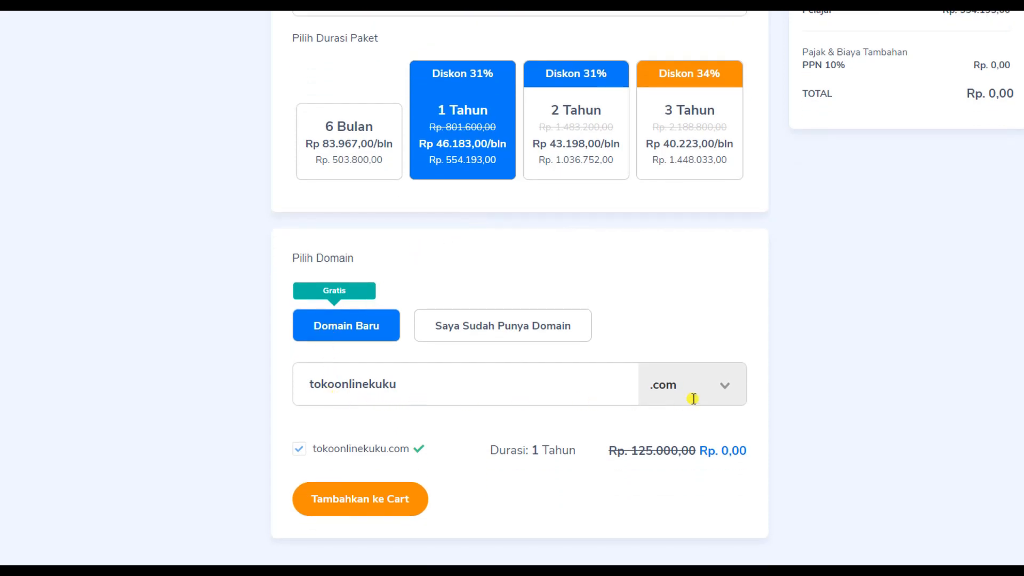
pyautogui.click(725, 389)
pyautogui.scroll(-3, 723, 451)
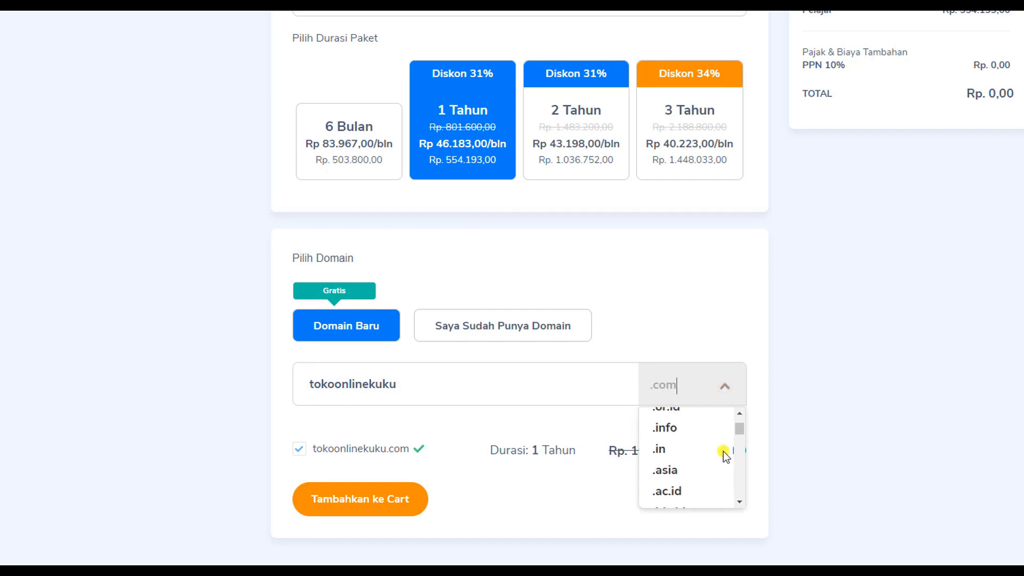
pyautogui.scroll(3, 723, 451)
pyautogui.click(714, 421)
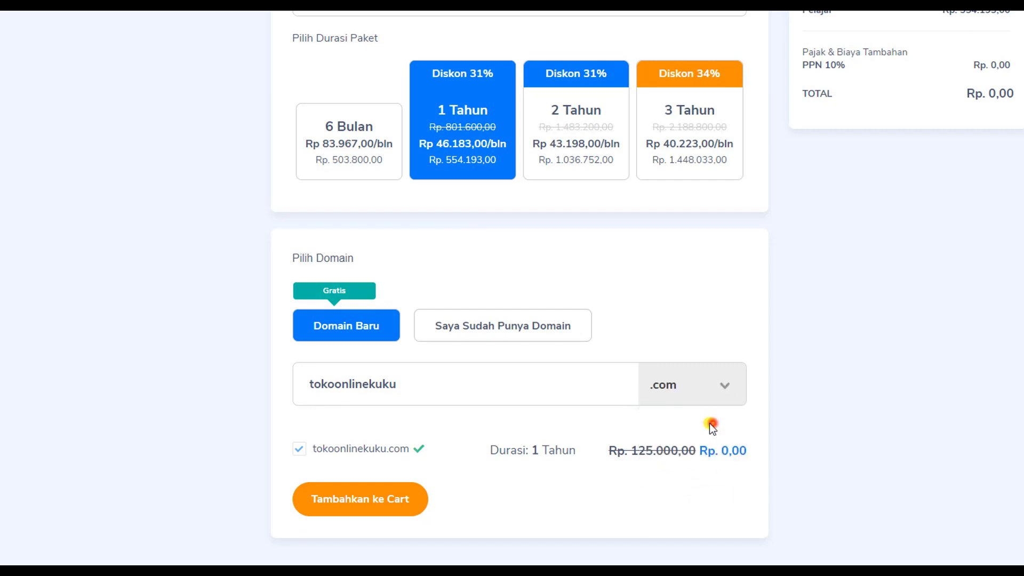
pyautogui.click(298, 451)
pyautogui.click(299, 451)
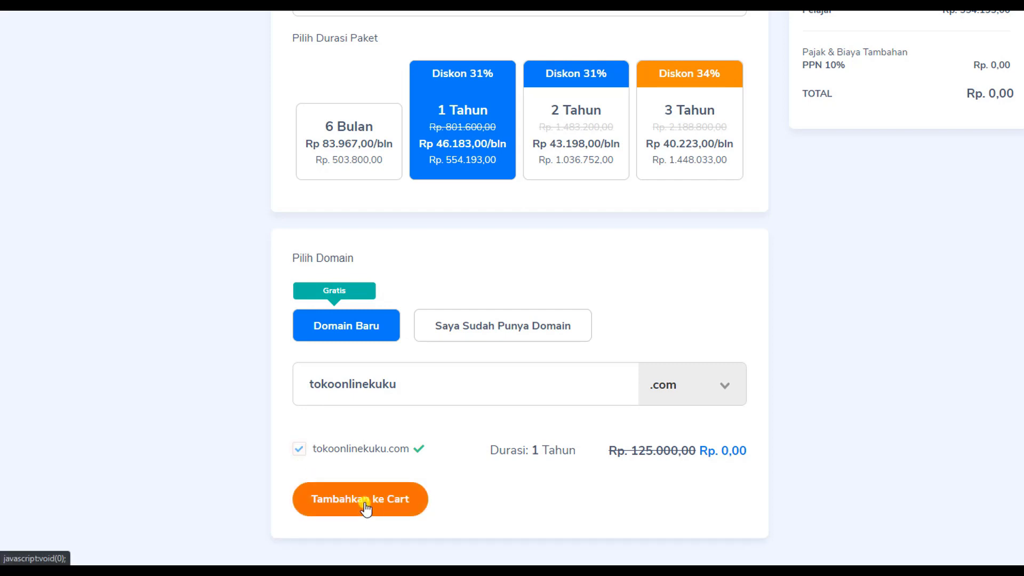
# - Add hosting and domain to the cart, include free Auto Install Website Wordpress, then go to checkout
pyautogui.click(366, 507)
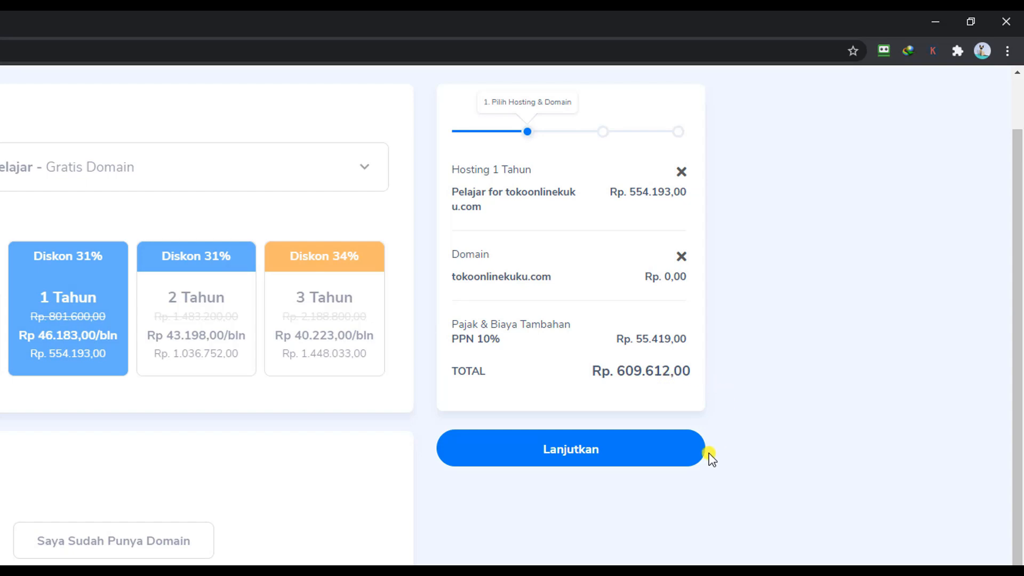
pyautogui.click(571, 450)
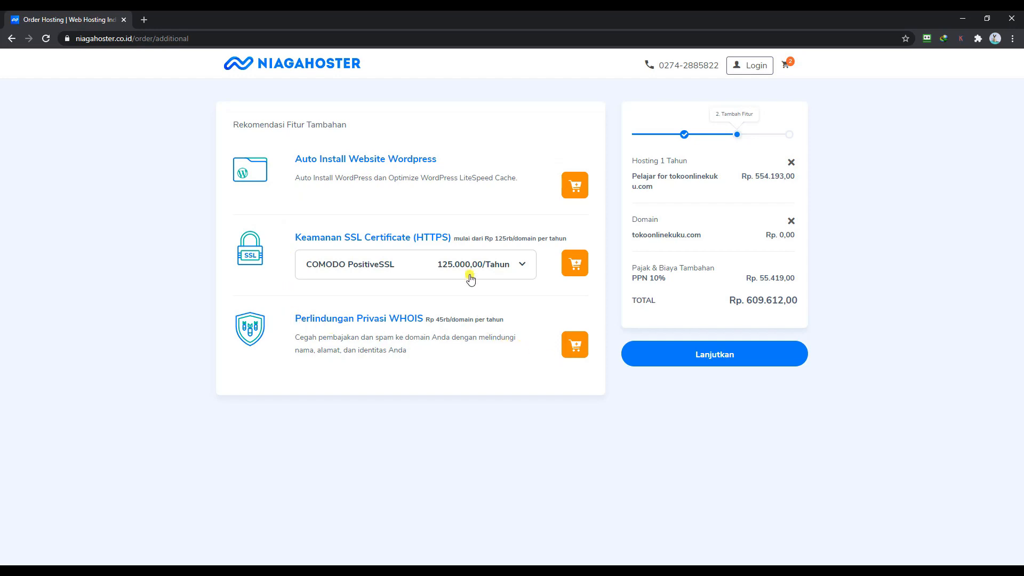
pyautogui.click(575, 186)
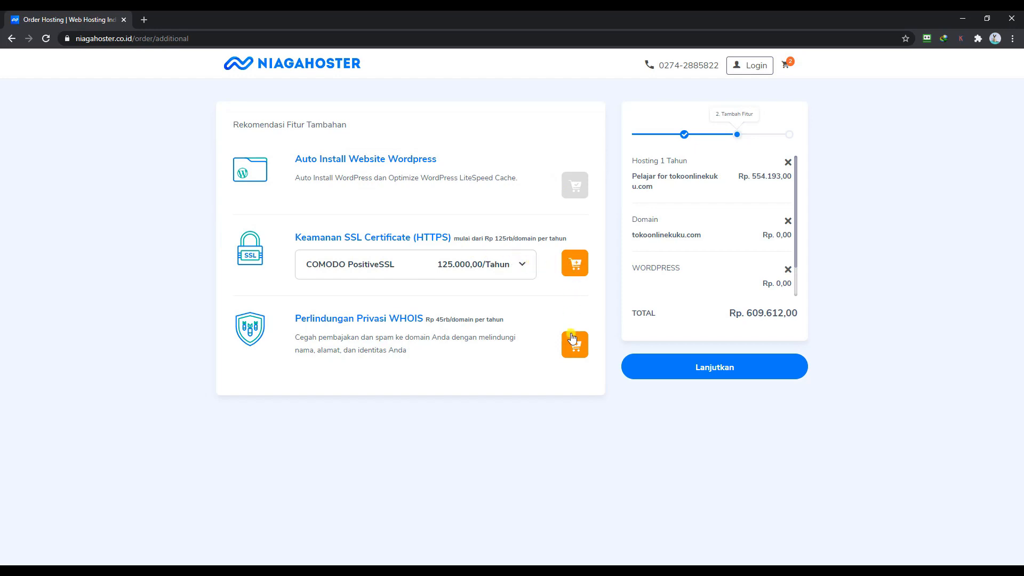
pyautogui.click(713, 367)
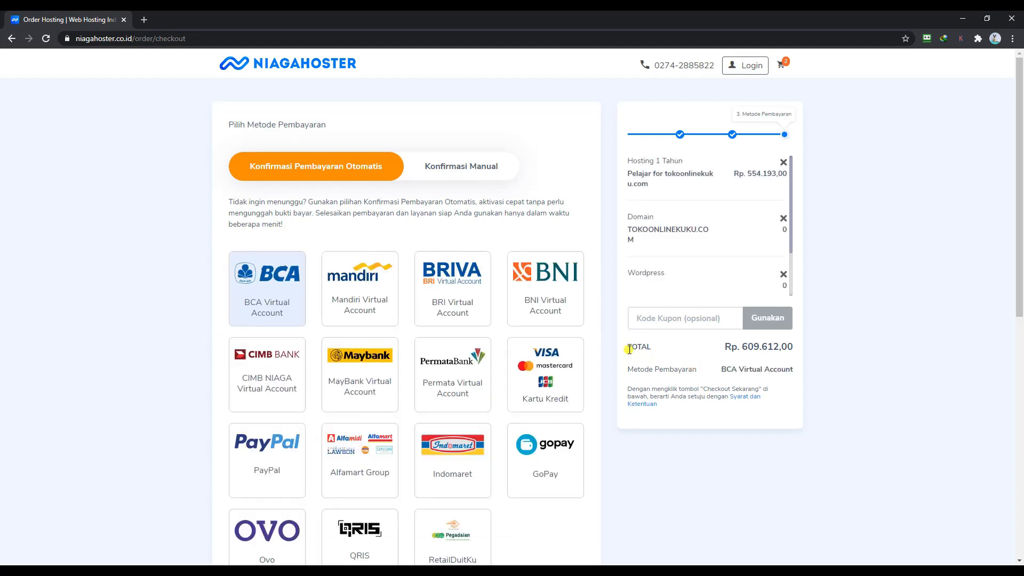
# - Scroll through the checkout payment methods, with BCA Virtual Account preselected
pyautogui.scroll(-3, 206, 229)
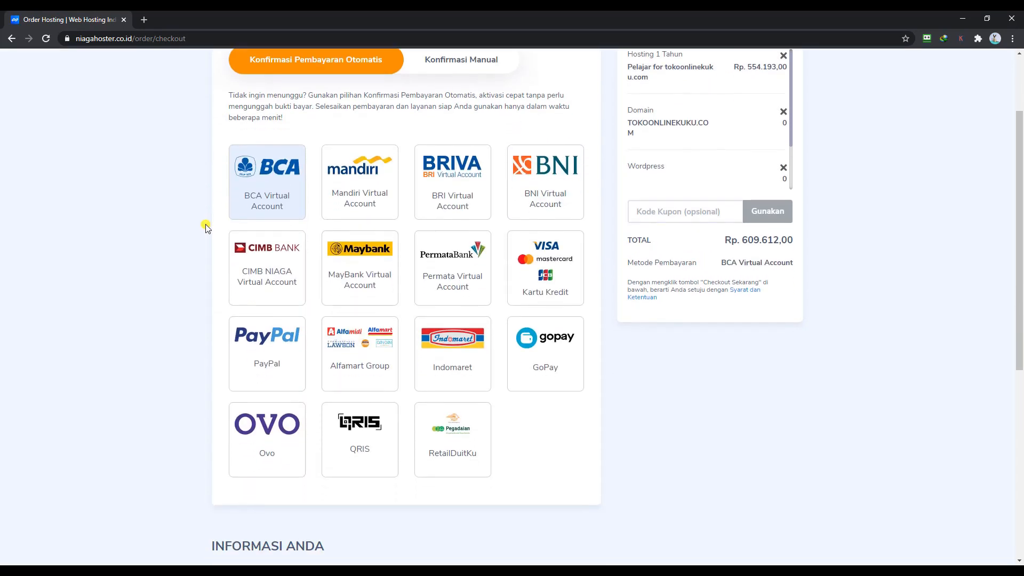
pyautogui.scroll(4, 204, 232)
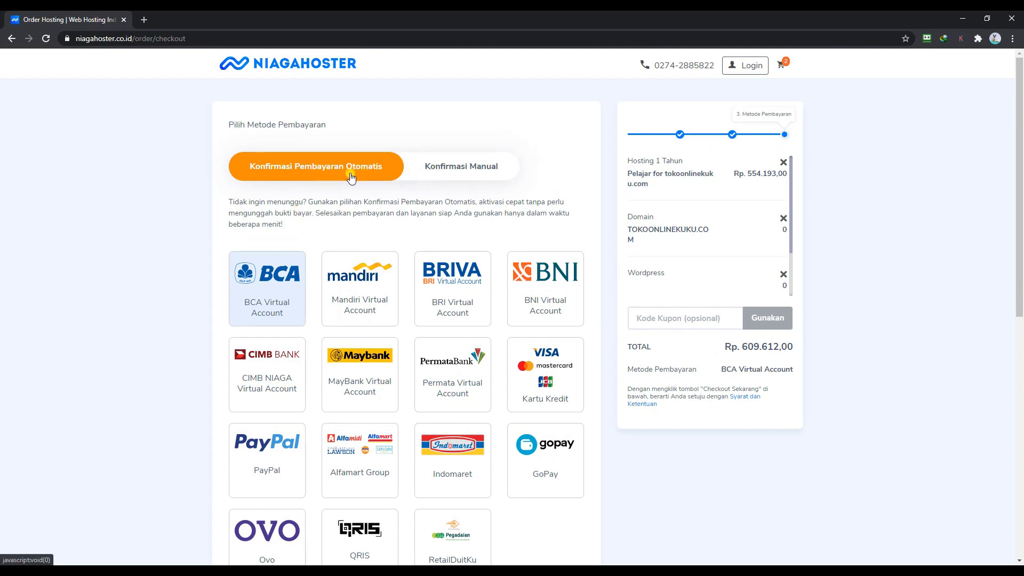
pyautogui.scroll(-1, 210, 244)
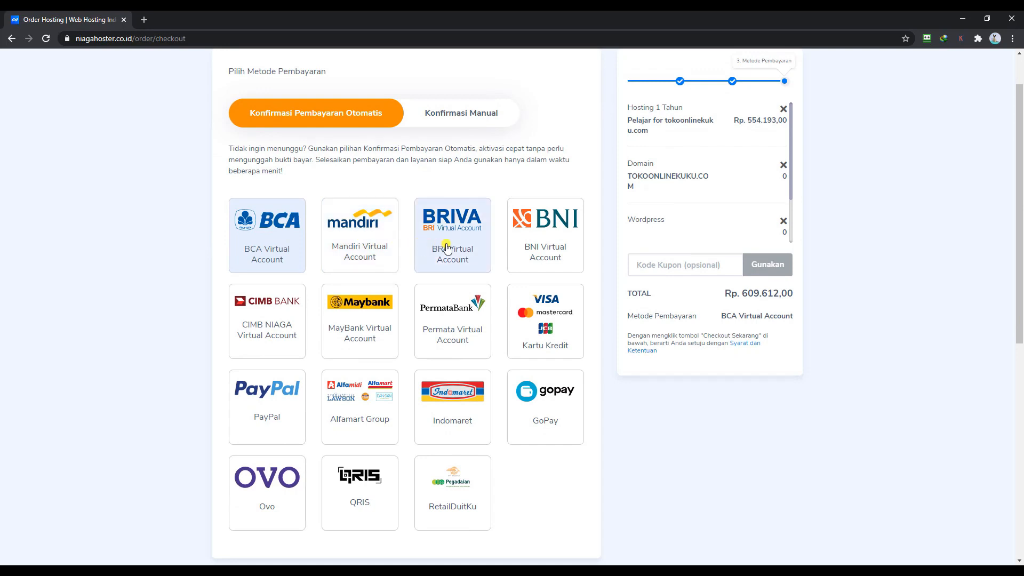
pyautogui.scroll(-1, 537, 262)
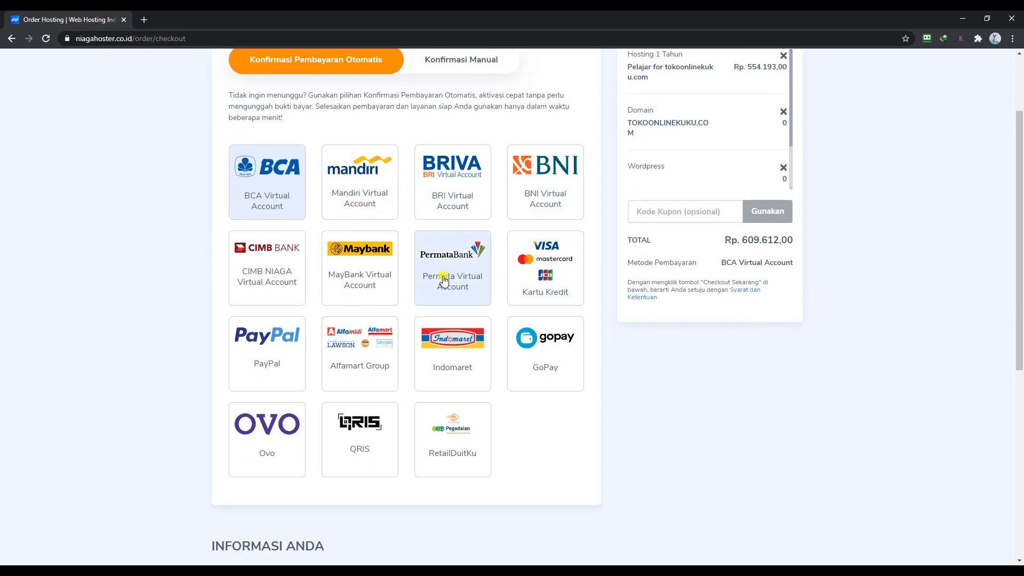
pyautogui.scroll(-1, 265, 303)
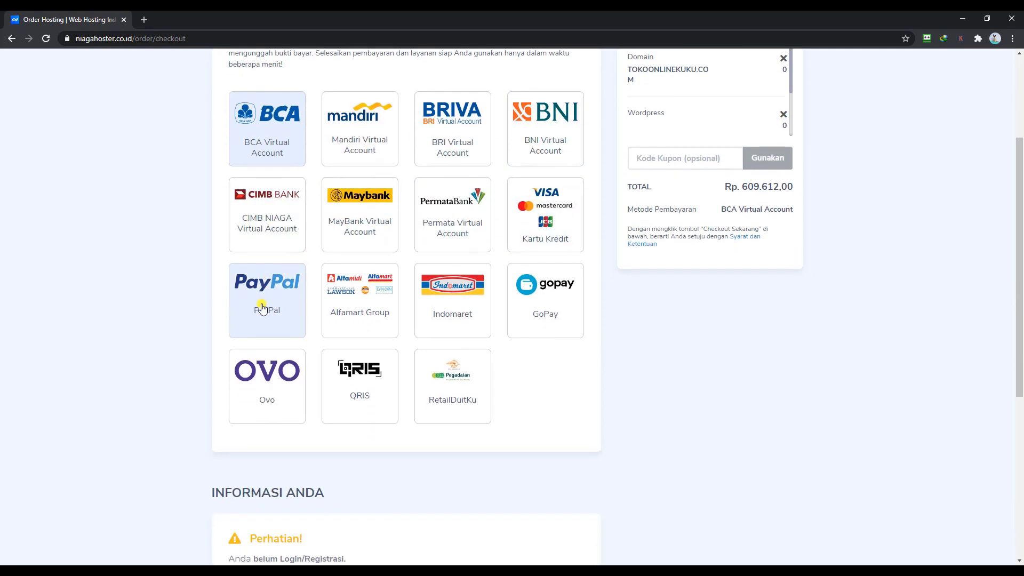
pyautogui.scroll(1, 265, 312)
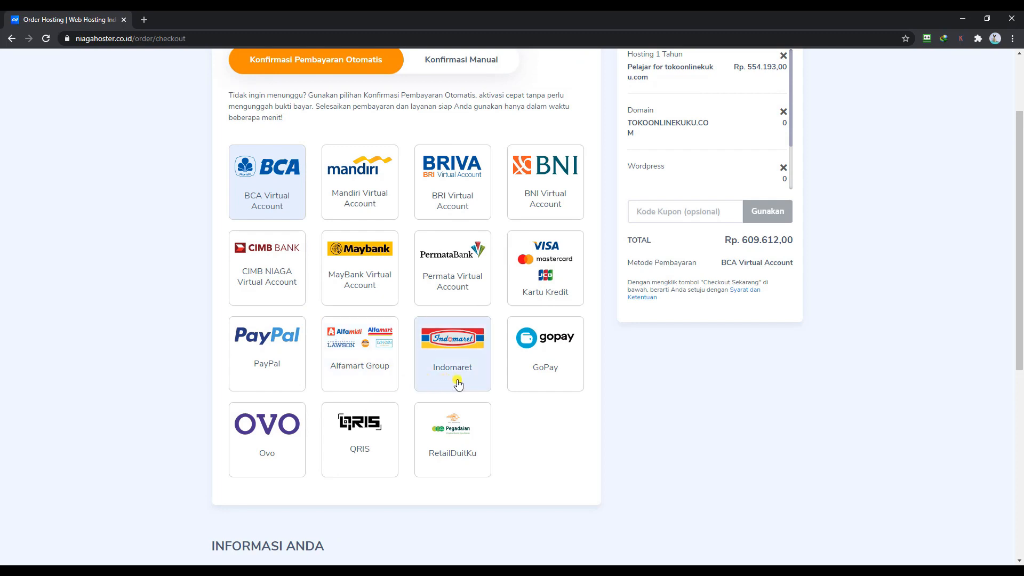
pyautogui.moveTo(367, 460)
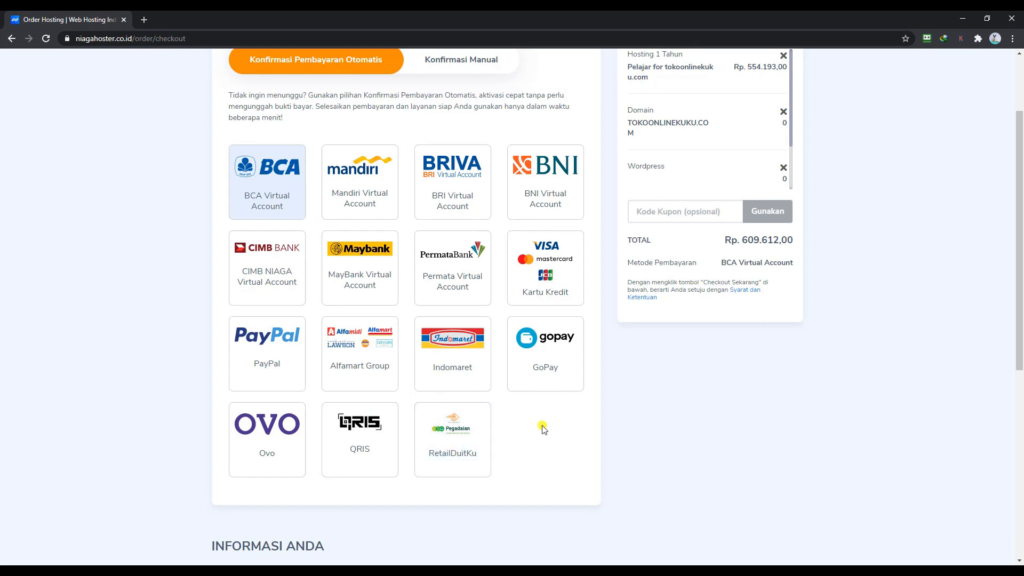
pyautogui.scroll(-4, 542, 428)
pyautogui.scroll(-3, 542, 428)
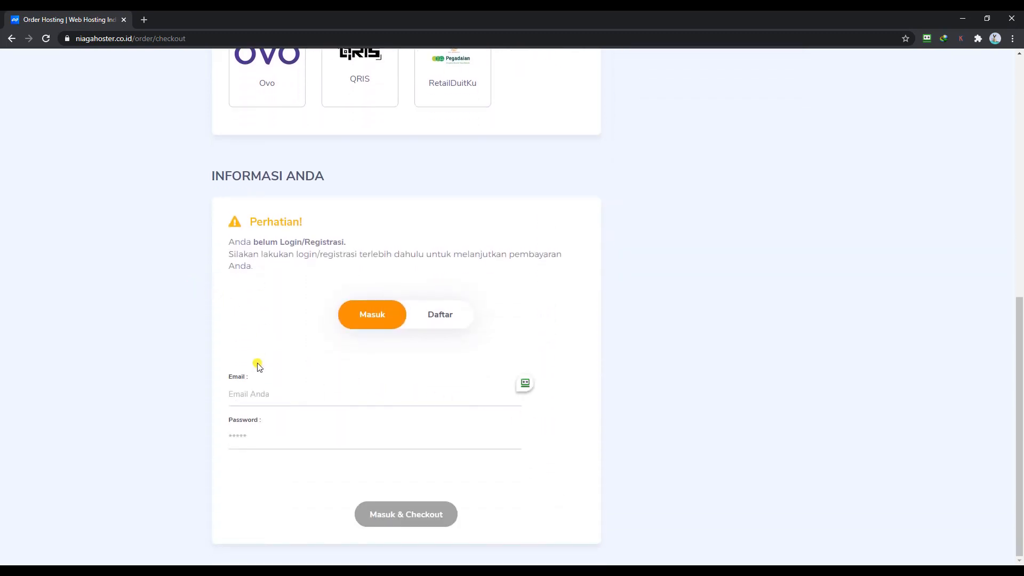
# - Try the login Email and Password fields, then submit the Daftar form with Daftar & Checkout
pyautogui.click(249, 393)
pyautogui.click(258, 434)
pyautogui.click(265, 384)
pyautogui.click(437, 313)
pyautogui.scroll(-3, 280, 334)
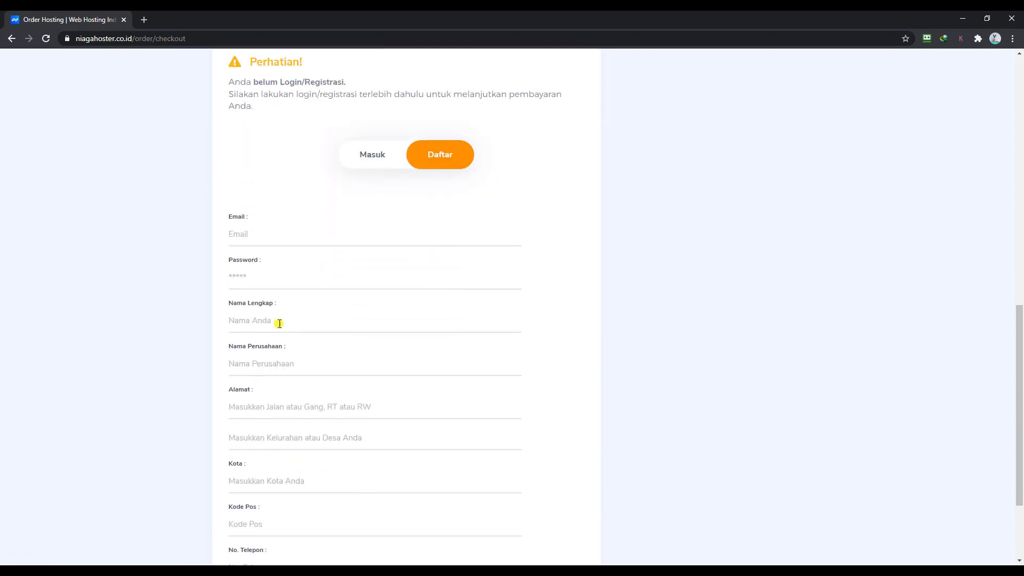
pyautogui.scroll(-1, 256, 265)
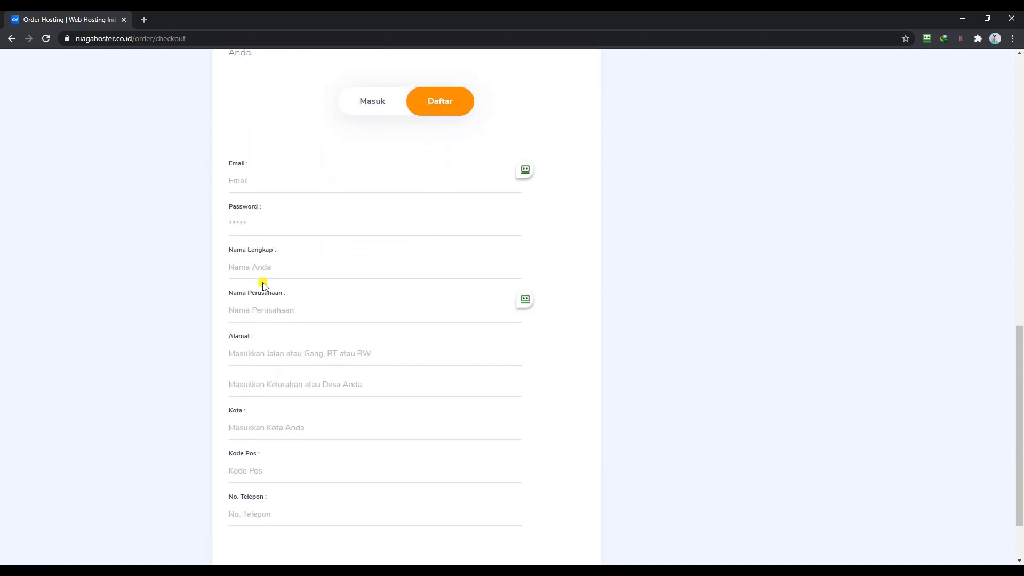
pyautogui.scroll(-1, 273, 333)
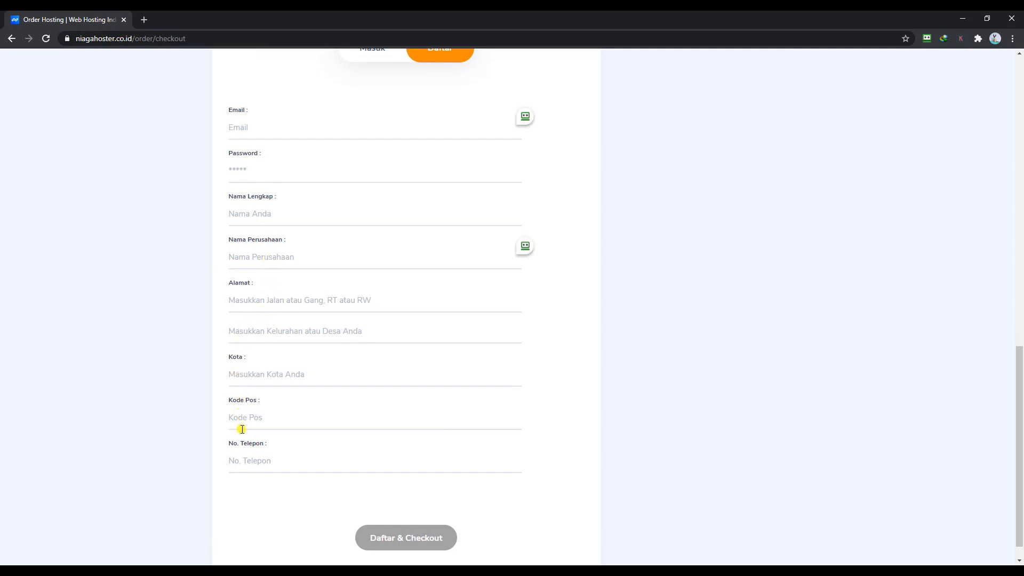
pyautogui.scroll(-1, 244, 480)
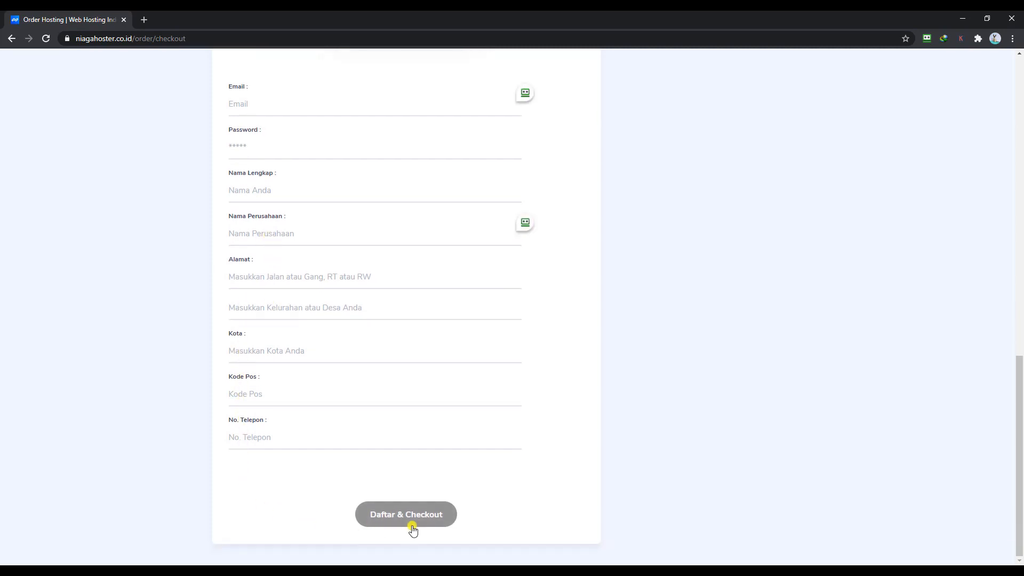
pyautogui.click(432, 524)
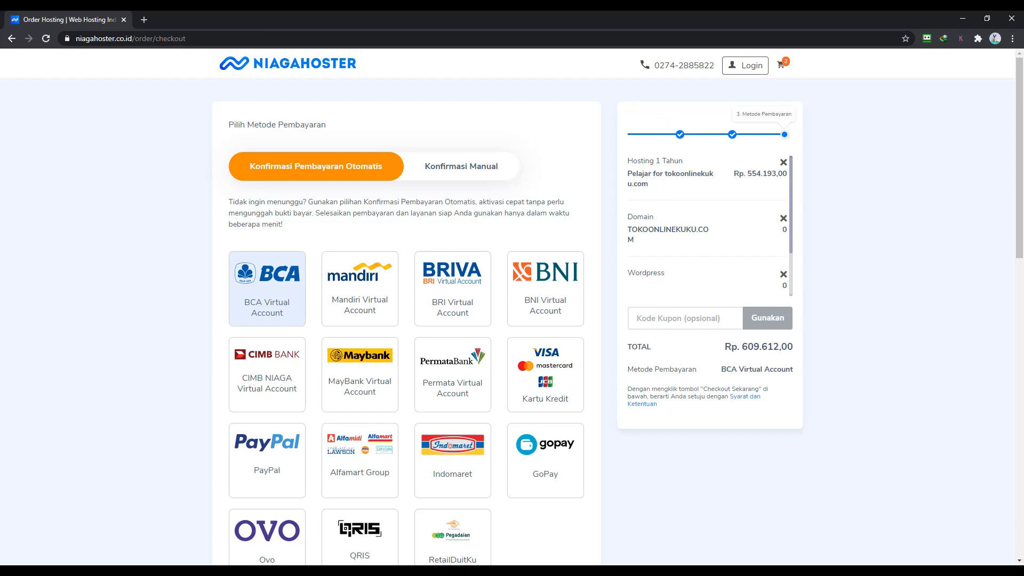
# - Copy the 5% discount coupon code from the Kode kupon line in Notepad
pyautogui.hotkey('alt', 'Tab')
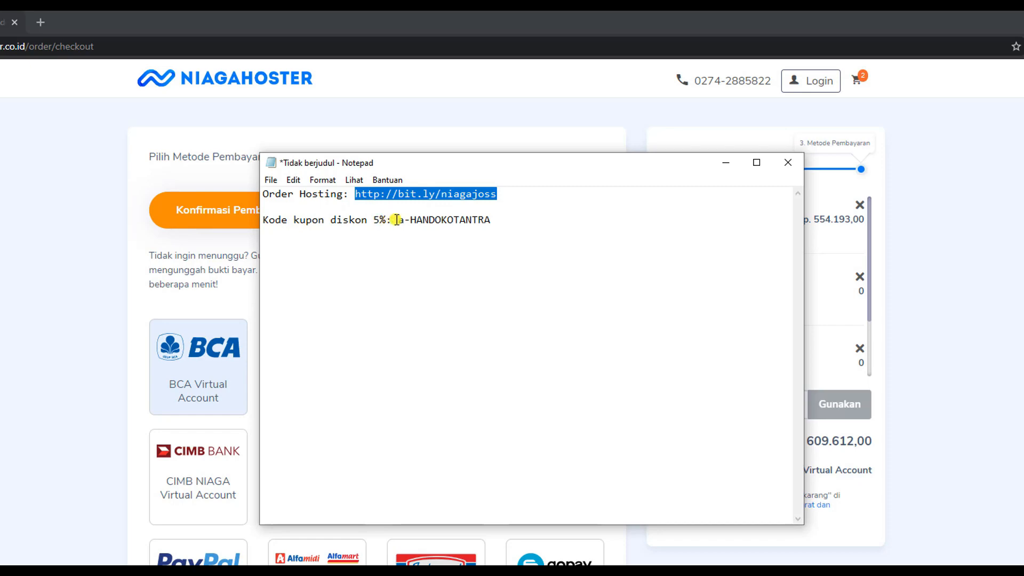
pyautogui.moveTo(397, 220); pyautogui.dragTo(492, 220)
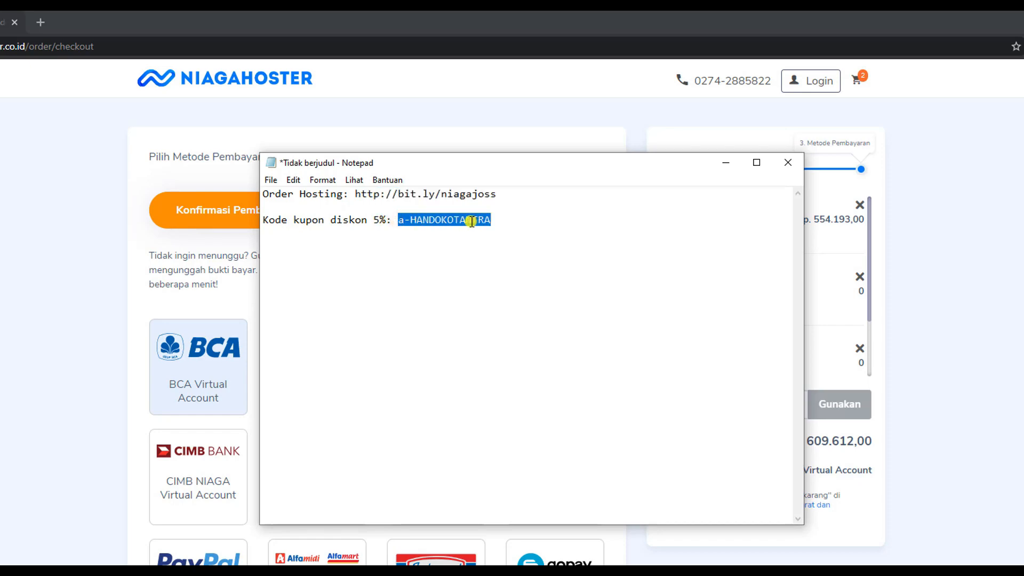
pyautogui.rightClick(472, 222)
pyautogui.click(487, 263)
# - Paste the coupon into Kode Kupon and apply it, lowering the total to Rp. 579.132,00
pyautogui.click(106, 347)
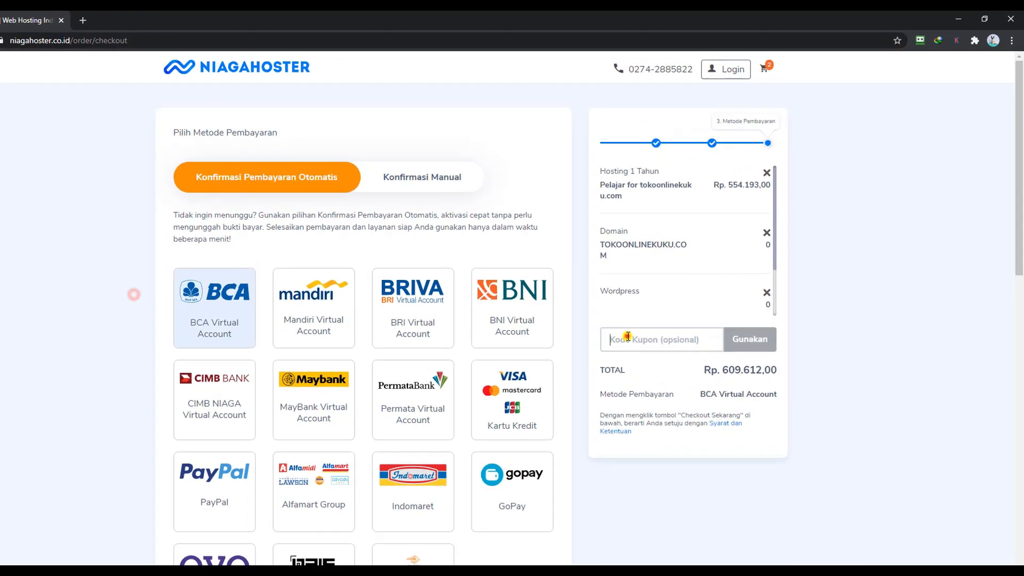
pyautogui.click(693, 400)
pyautogui.rightClick(566, 387)
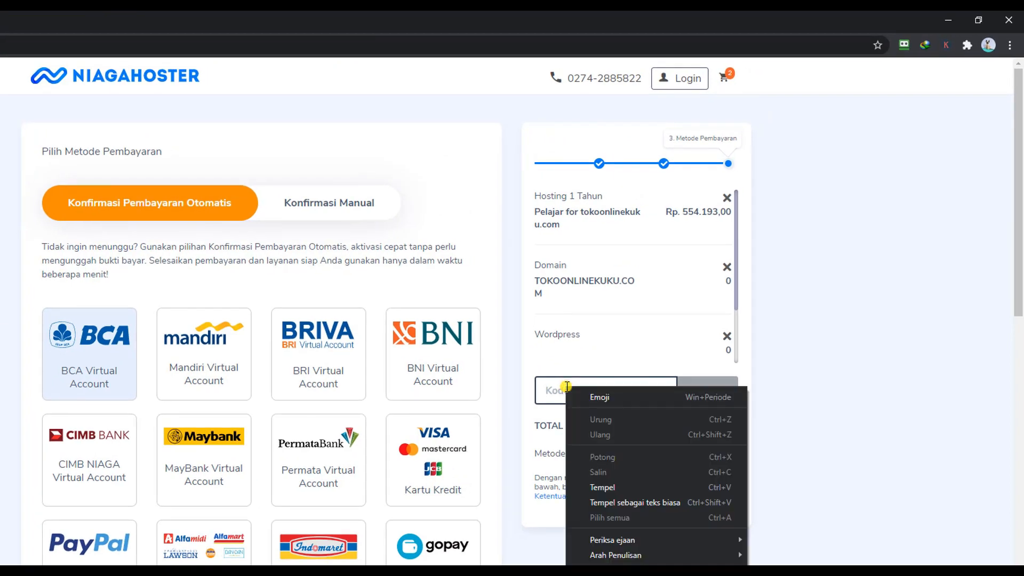
pyautogui.click(587, 487)
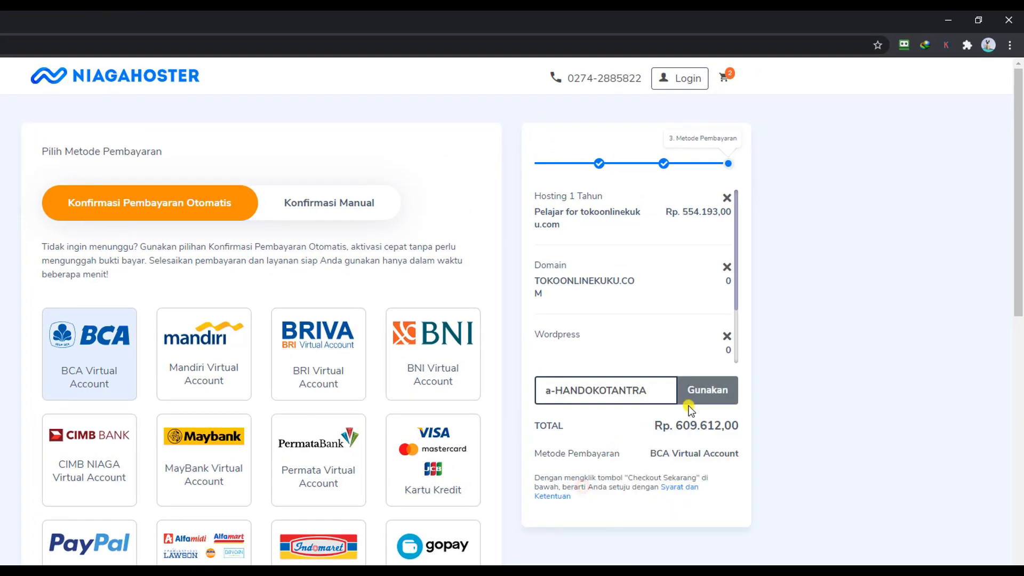
pyautogui.click(704, 400)
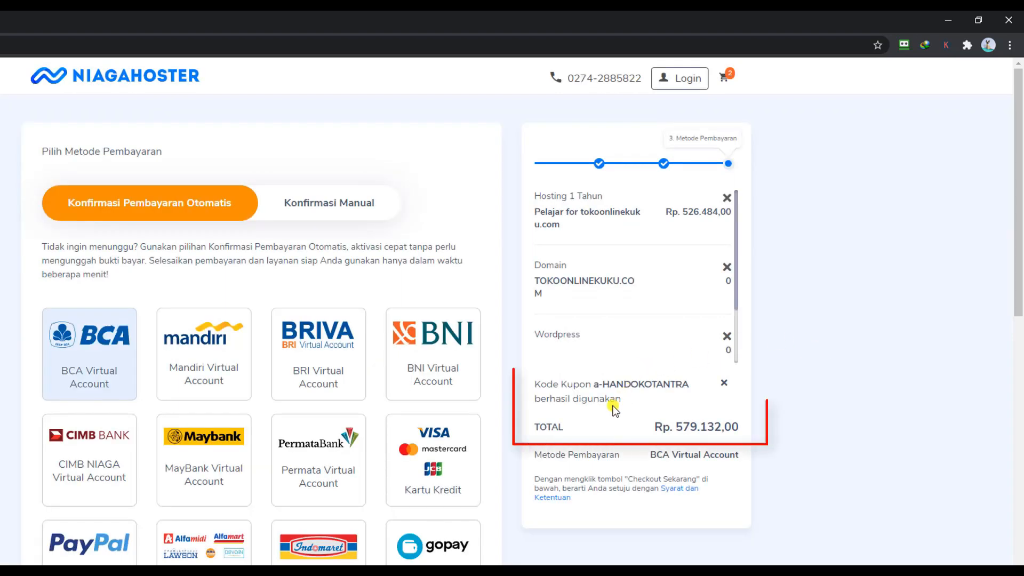
pyautogui.scroll(-2, 659, 335)
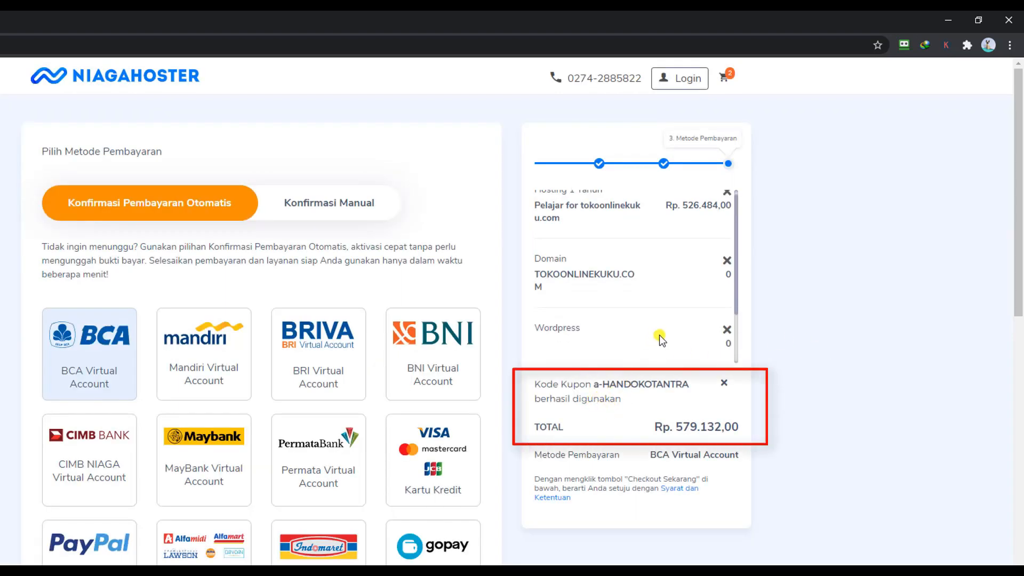
pyautogui.scroll(1, 659, 335)
pyautogui.scroll(-1, 642, 330)
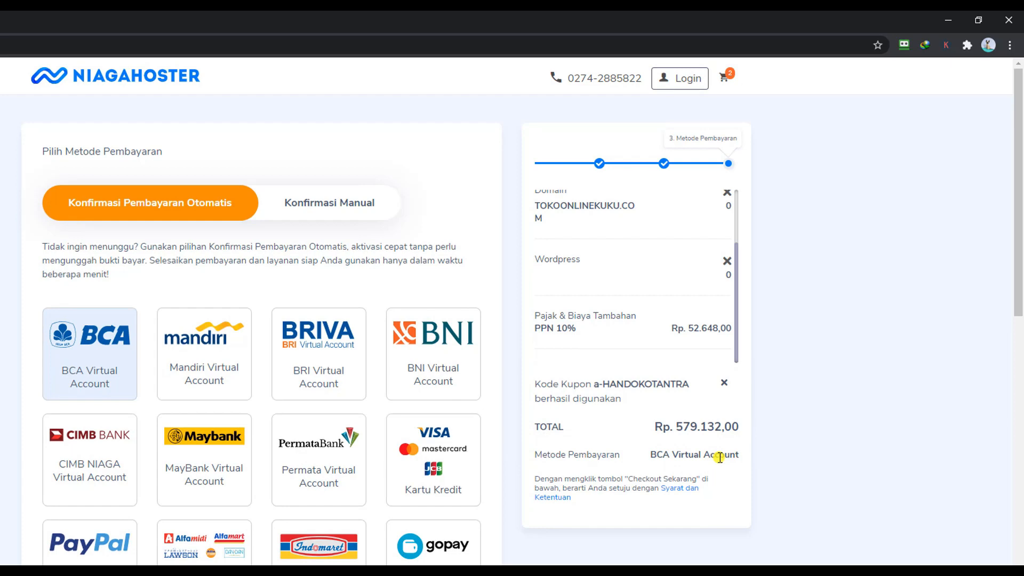
# - Select Ovo as the payment method, after briefly choosing GoPay
pyautogui.scroll(-3, 213, 453)
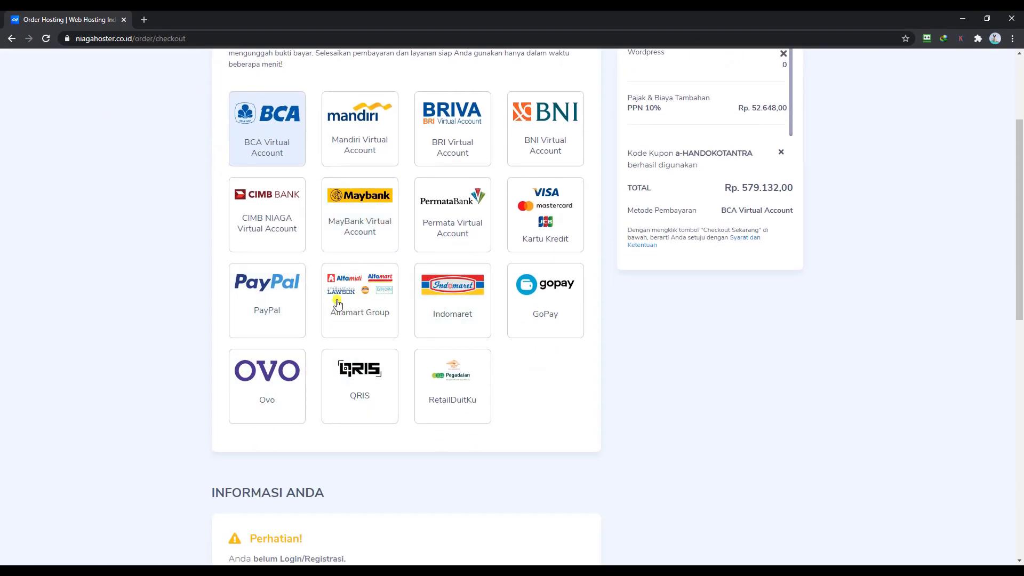
pyautogui.click(516, 315)
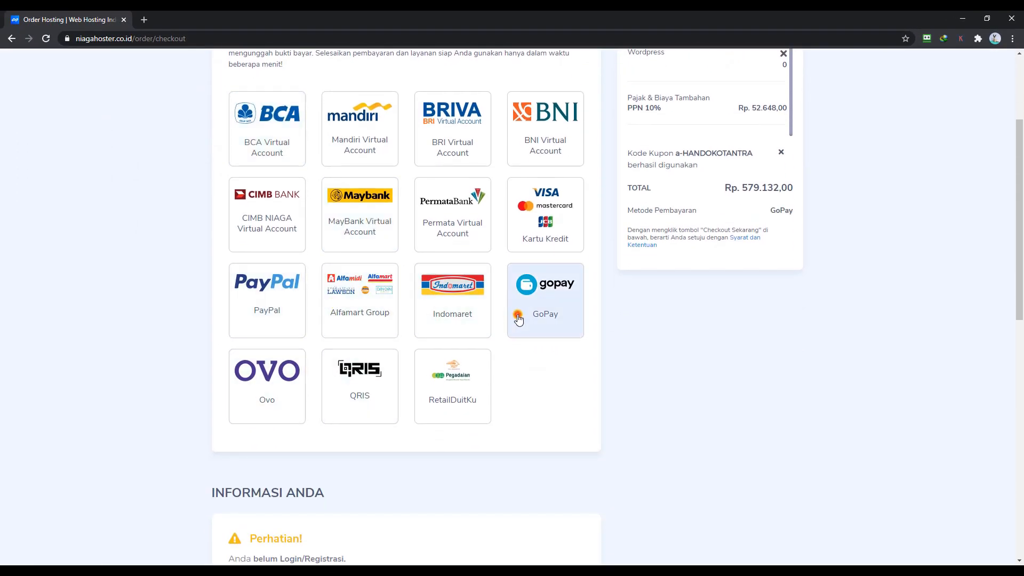
pyautogui.click(264, 381)
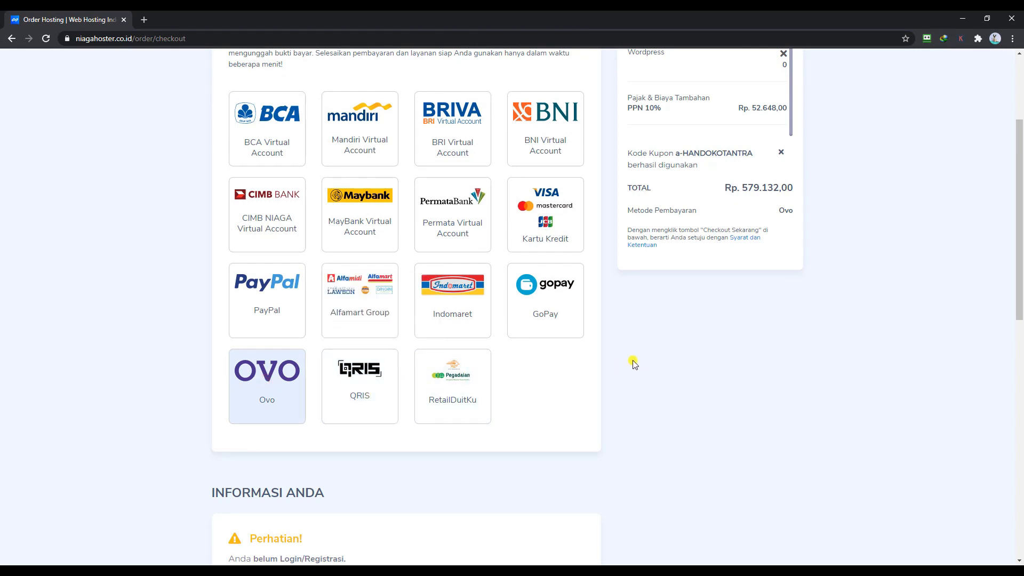
pyautogui.scroll(3, 541, 385)
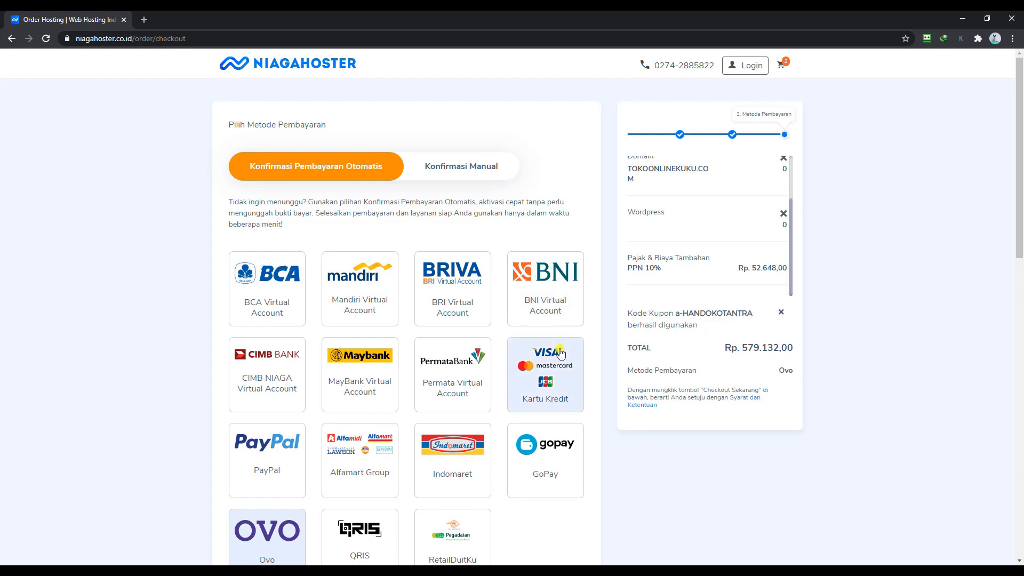
pyautogui.scroll(-4, 499, 412)
pyautogui.scroll(-2, 480, 384)
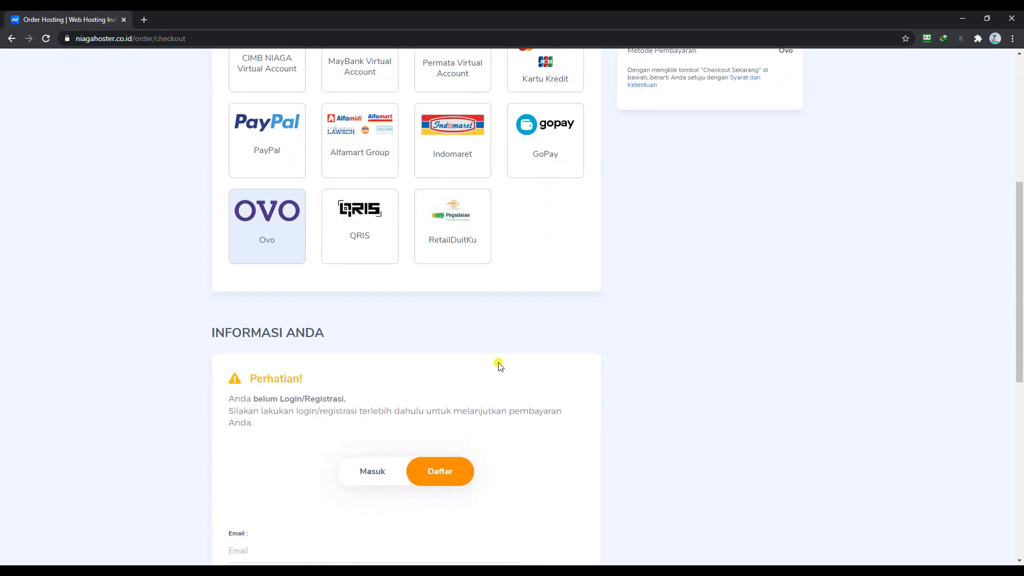
pyautogui.scroll(-5, 631, 361)
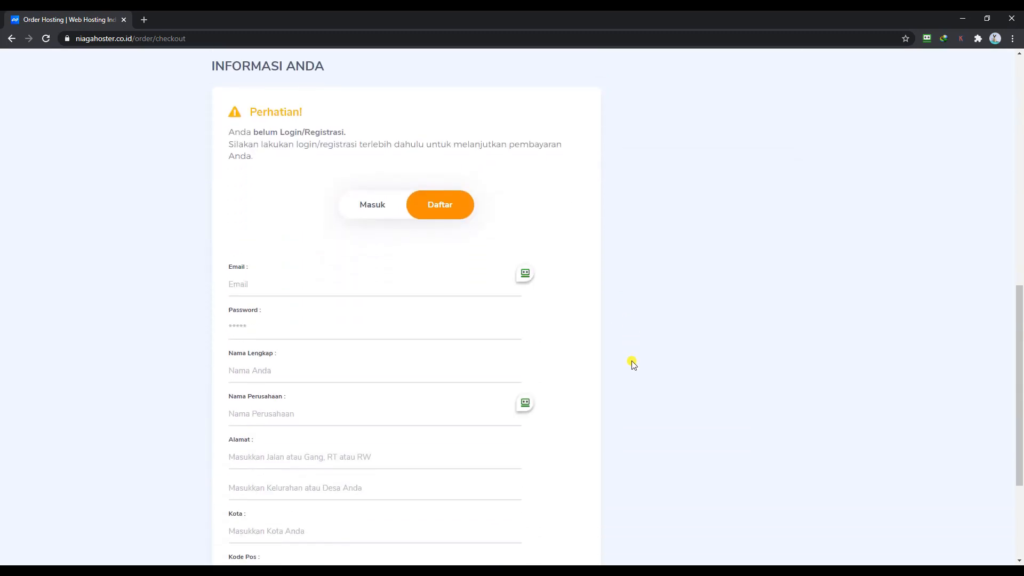
pyautogui.scroll(-2, 631, 361)
pyautogui.scroll(2, 614, 352)
# - Toggle the Informasi Anda form between Masuk and Daftar, ending on Daftar
pyautogui.click(376, 213)
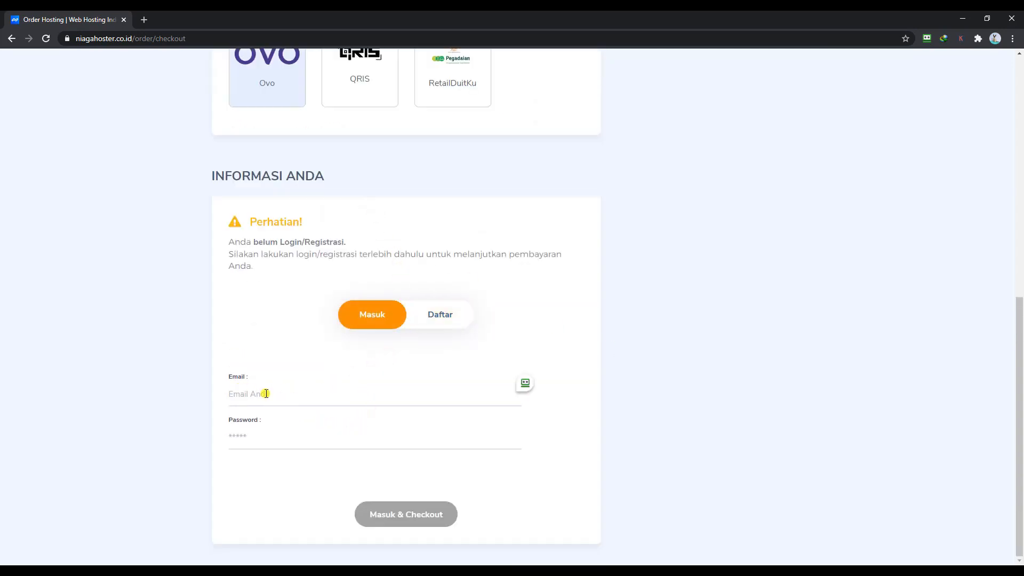
pyautogui.click(441, 315)
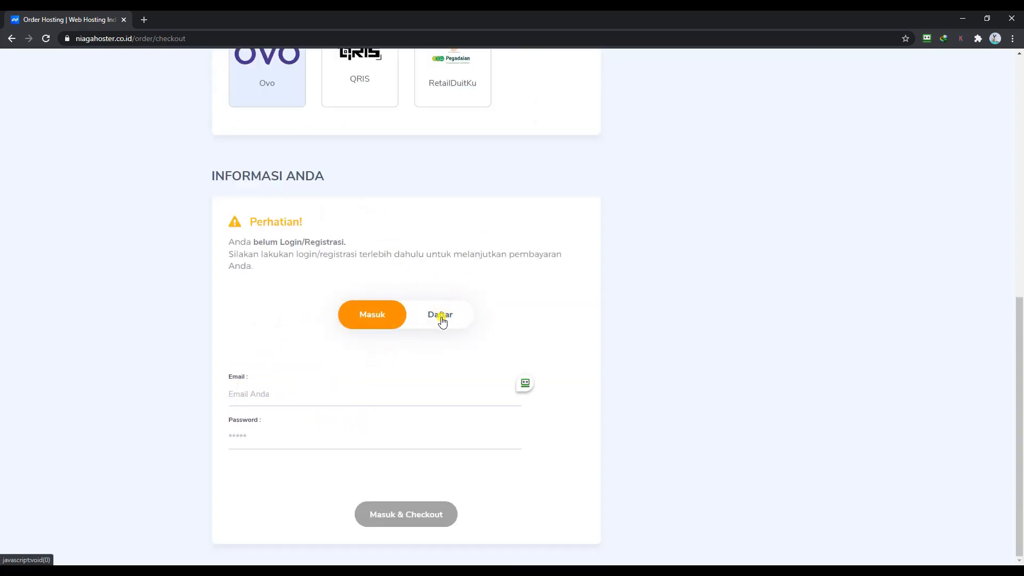
pyautogui.scroll(-4, 599, 303)
pyautogui.scroll(-2, 599, 303)
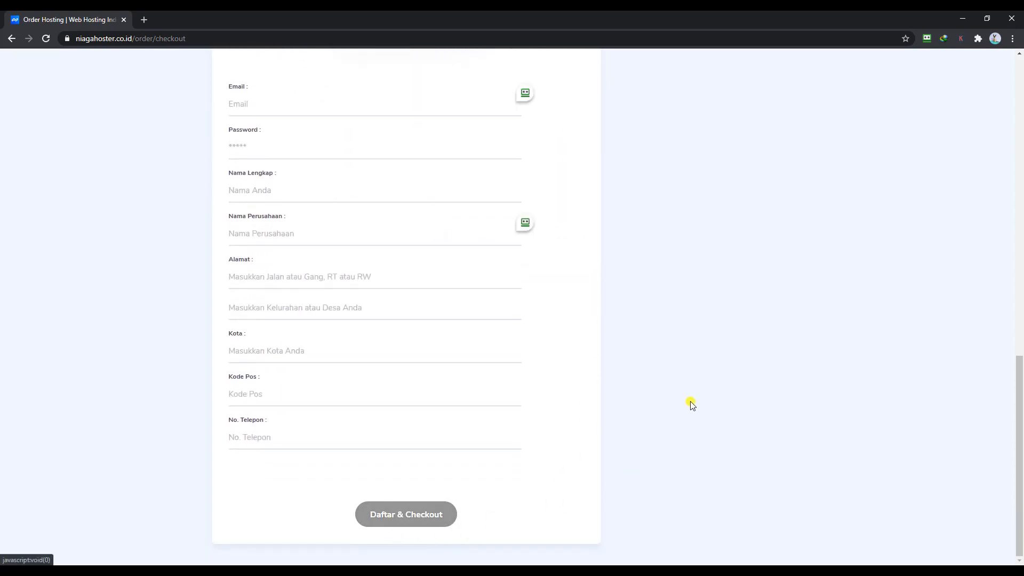
pyautogui.scroll(12, 692, 397)
pyautogui.scroll(1, 692, 397)
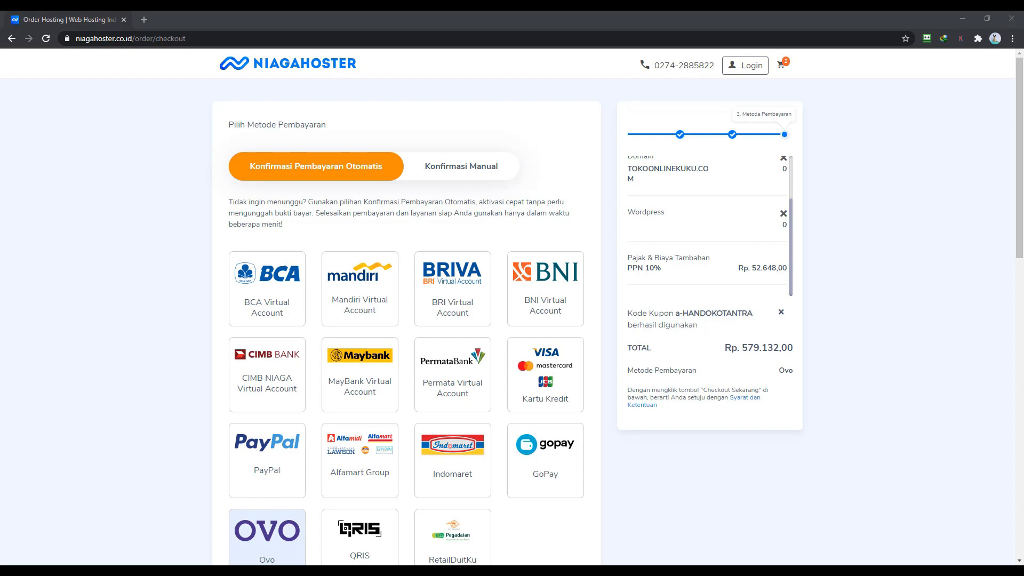
# - Maximize the messenger window and read through lahiran.com's Niagahoster activation email in Gmail
pyautogui.moveTo(1023, 96); pyautogui.dragTo(492, 96)
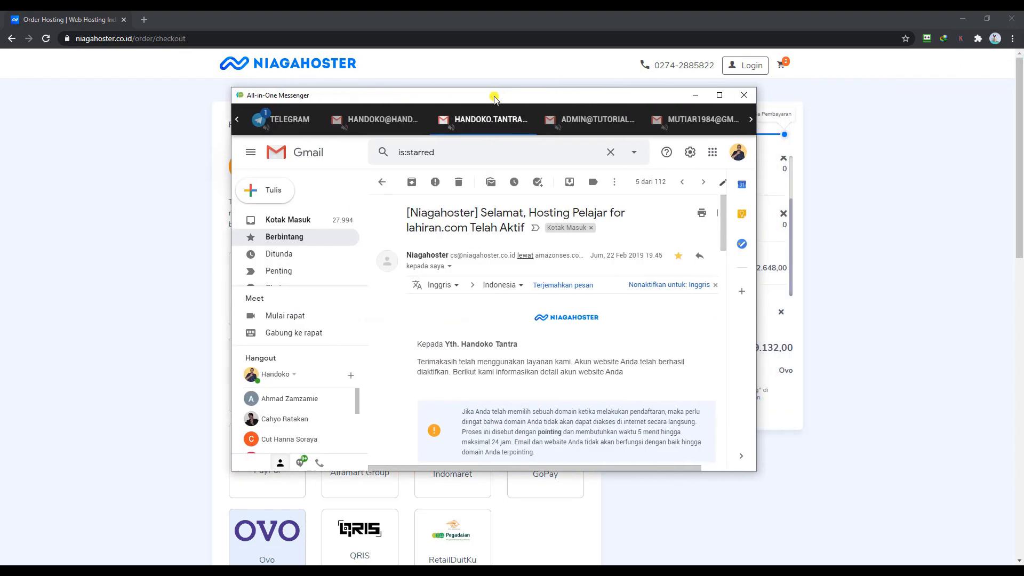
pyautogui.click(717, 99)
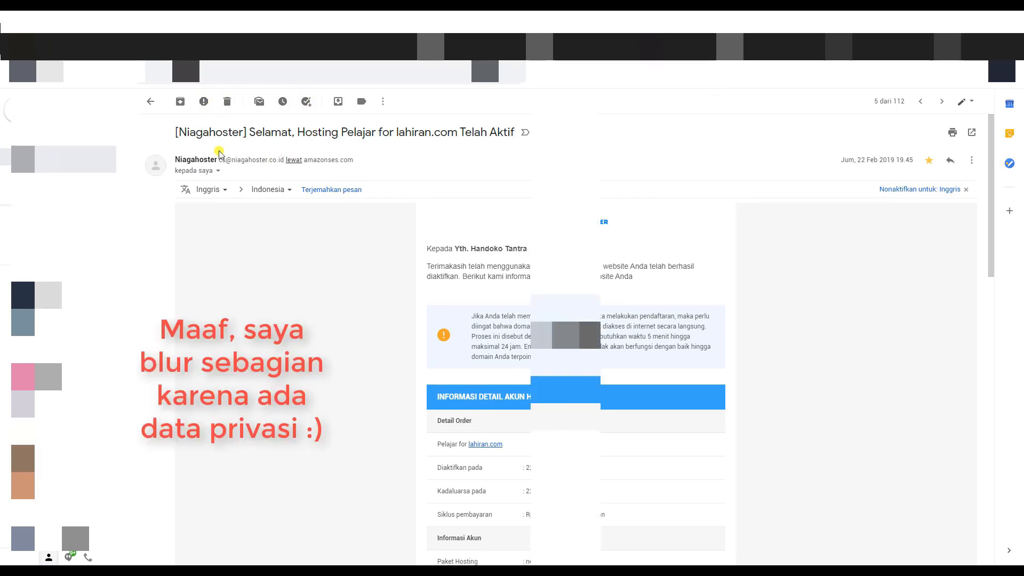
pyautogui.scroll(-2, 669, 241)
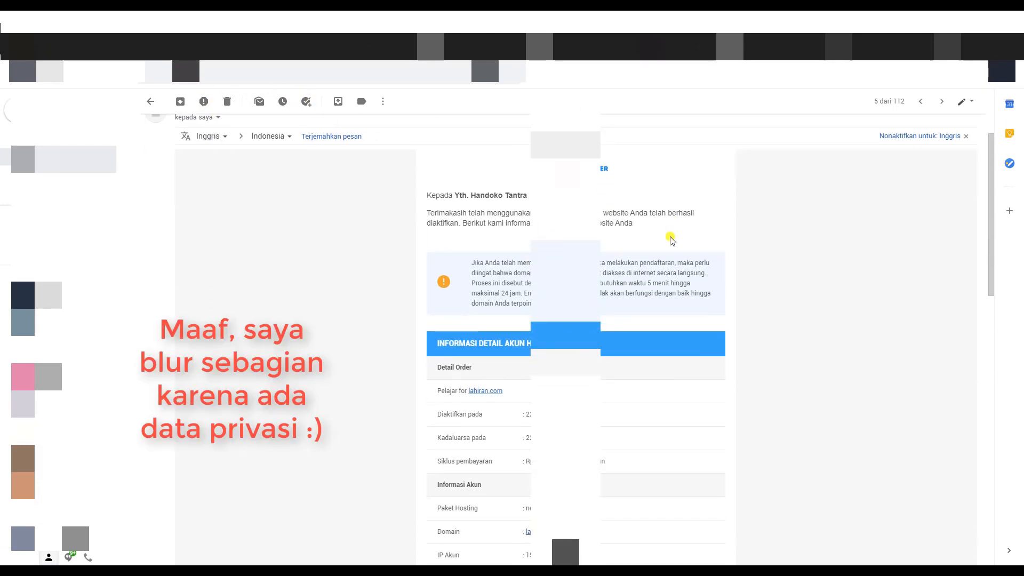
pyautogui.scroll(-1, 474, 238)
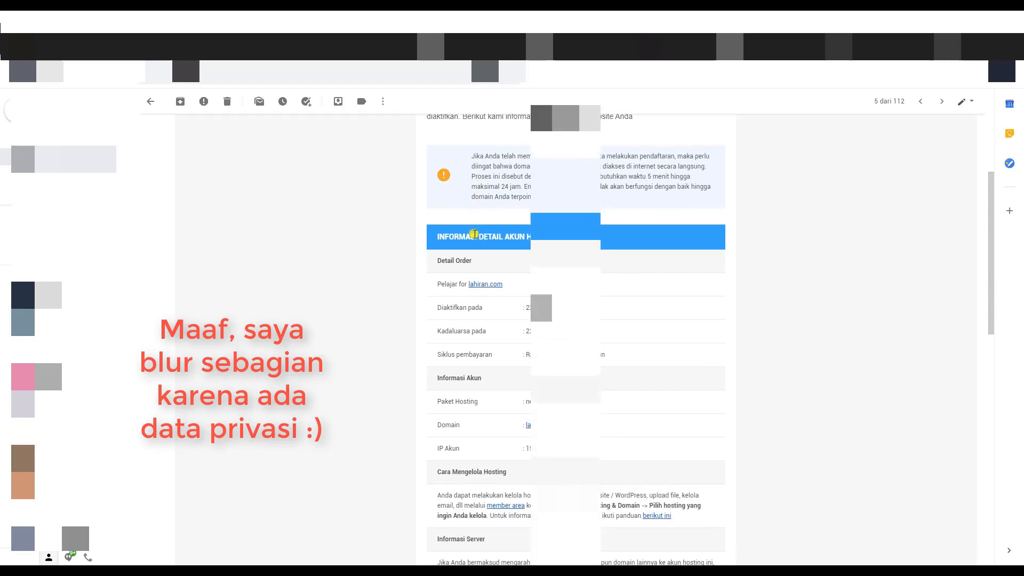
pyautogui.scroll(-1, 473, 235)
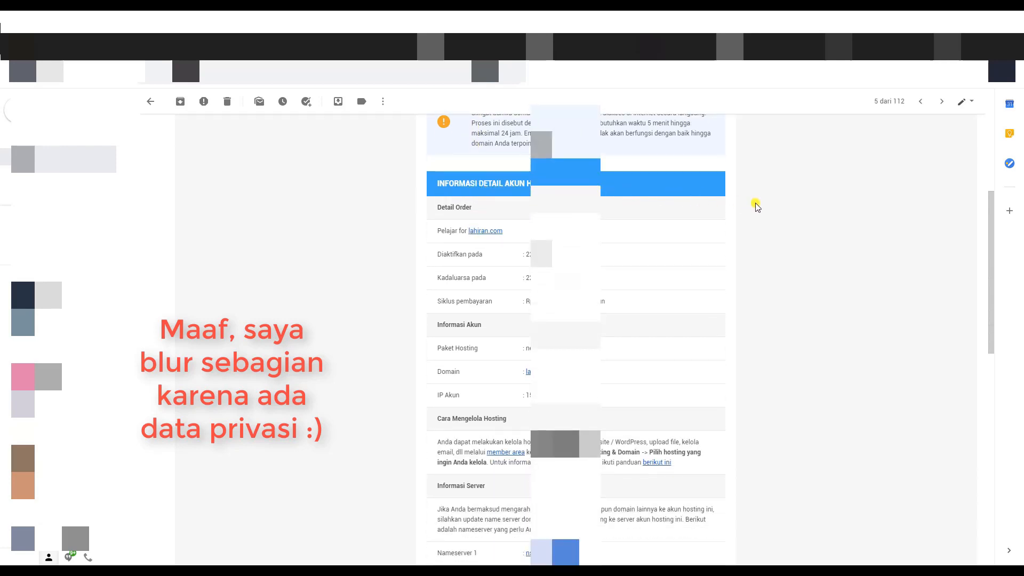
pyautogui.scroll(-1, 757, 206)
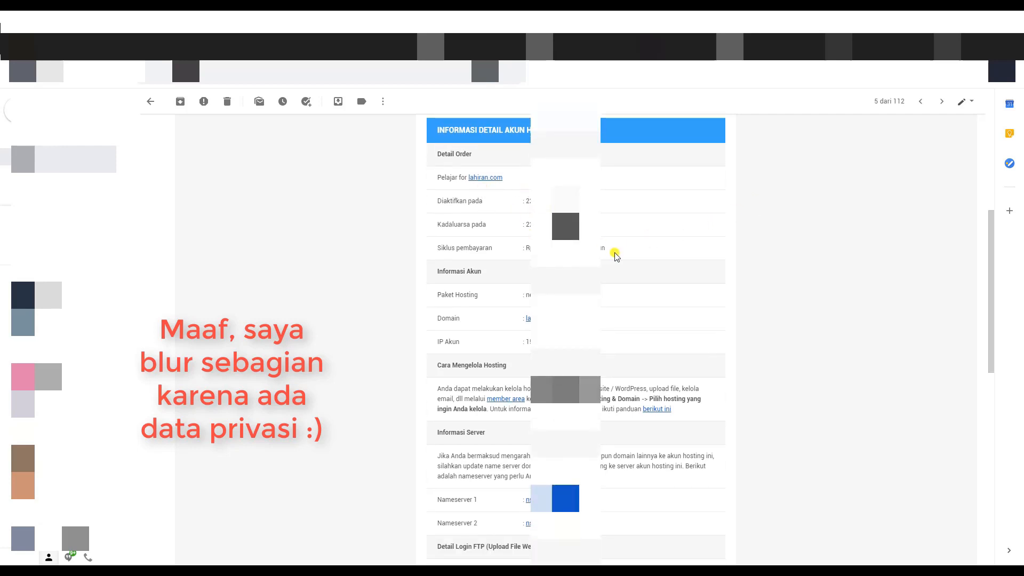
pyautogui.scroll(-2, 616, 256)
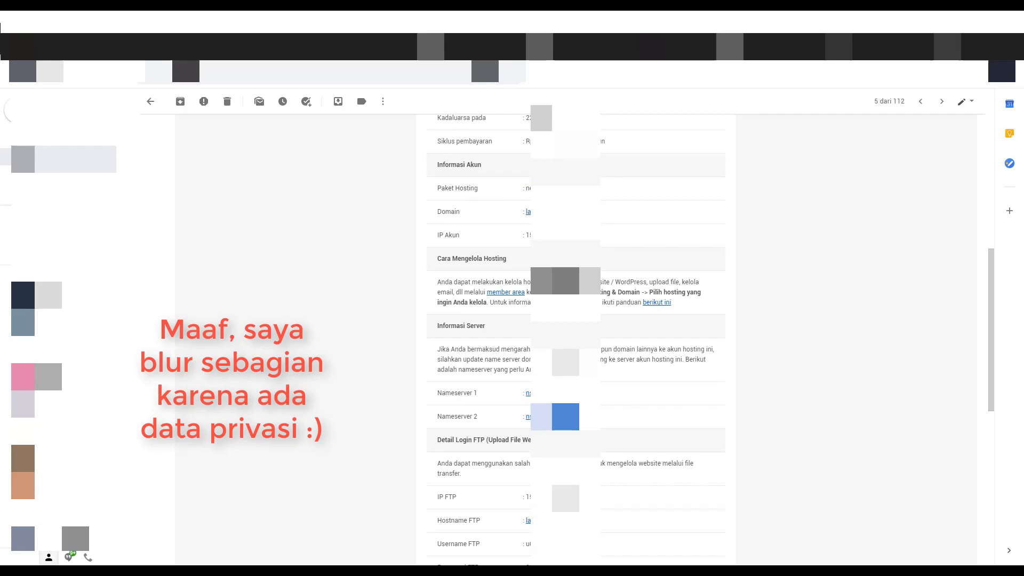
pyautogui.scroll(-2, 602, 246)
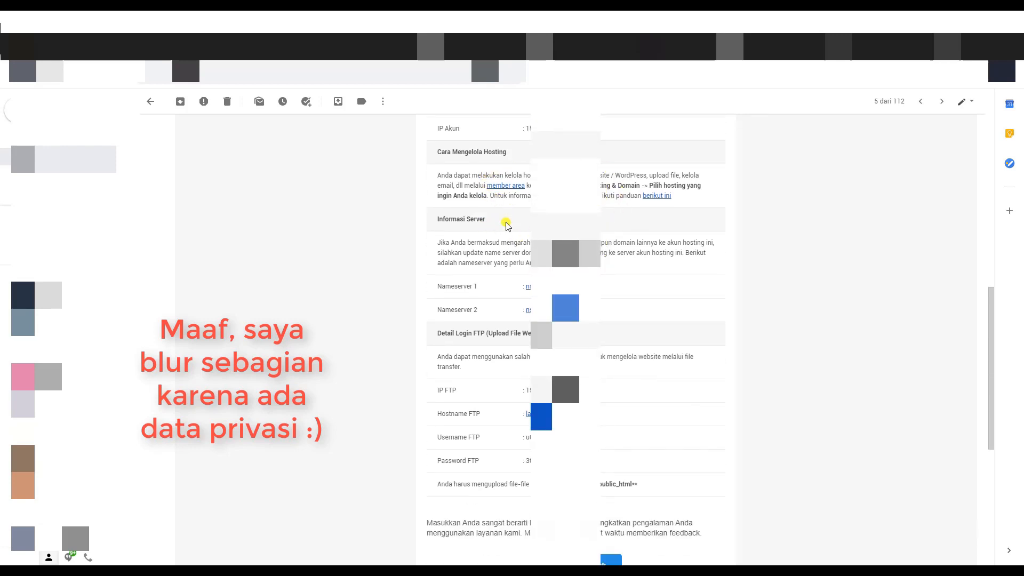
pyautogui.scroll(-2, 613, 238)
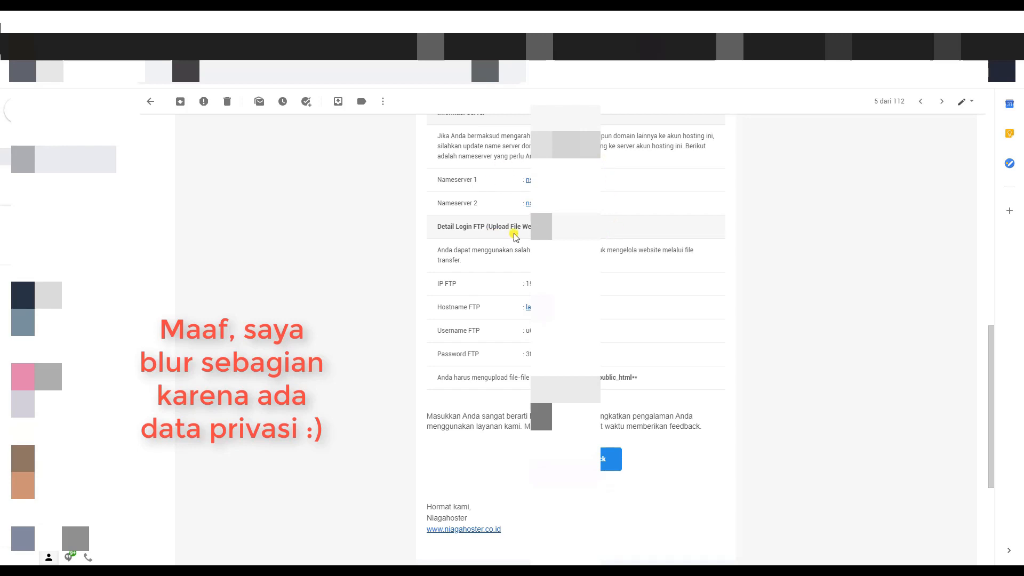
pyautogui.scroll(-1, 576, 293)
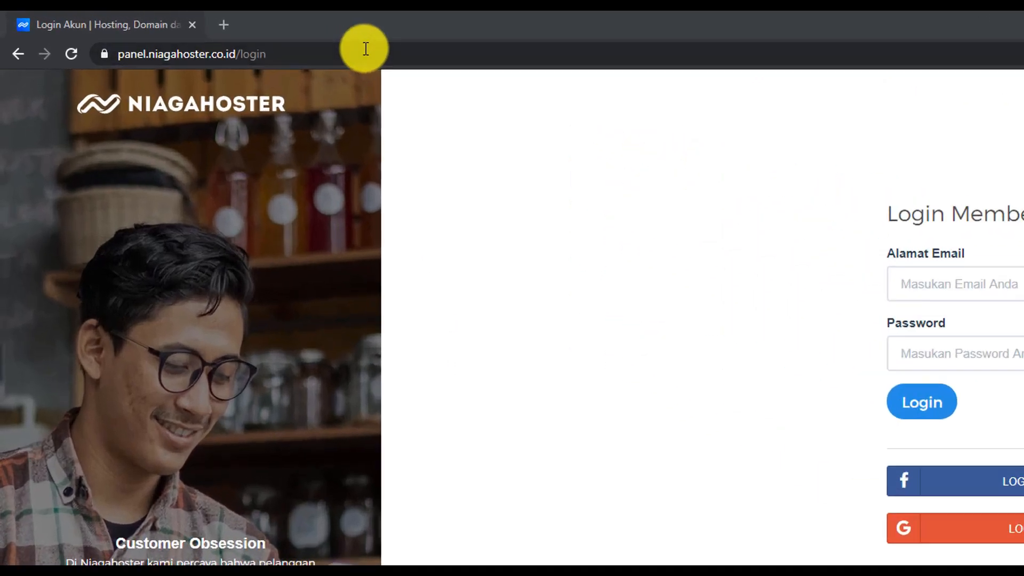
# - Sign in to the Niagahoster member area using the browser's saved login credentials
pyautogui.click(229, 38)
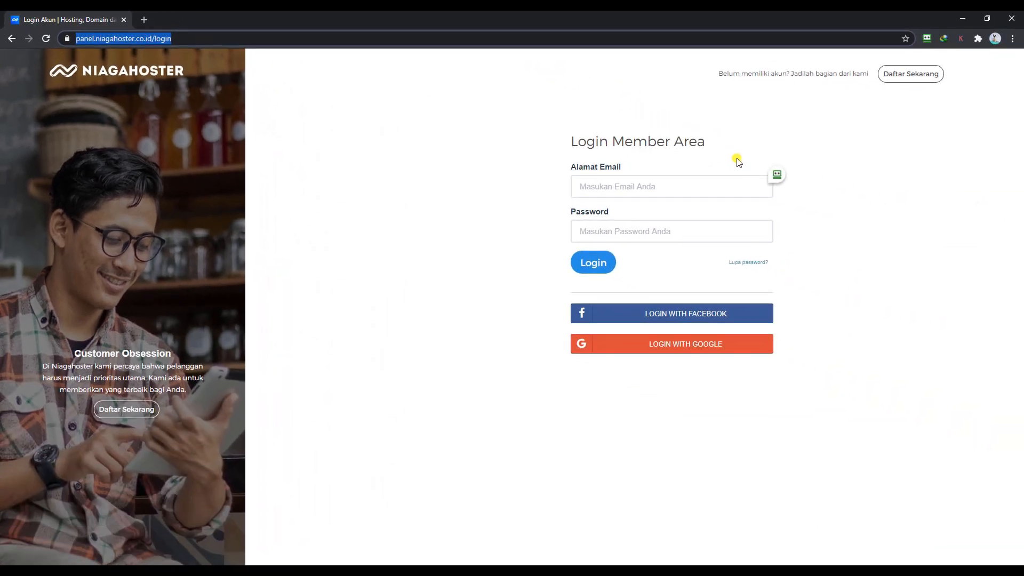
pyautogui.click(989, 259)
pyautogui.click(723, 230)
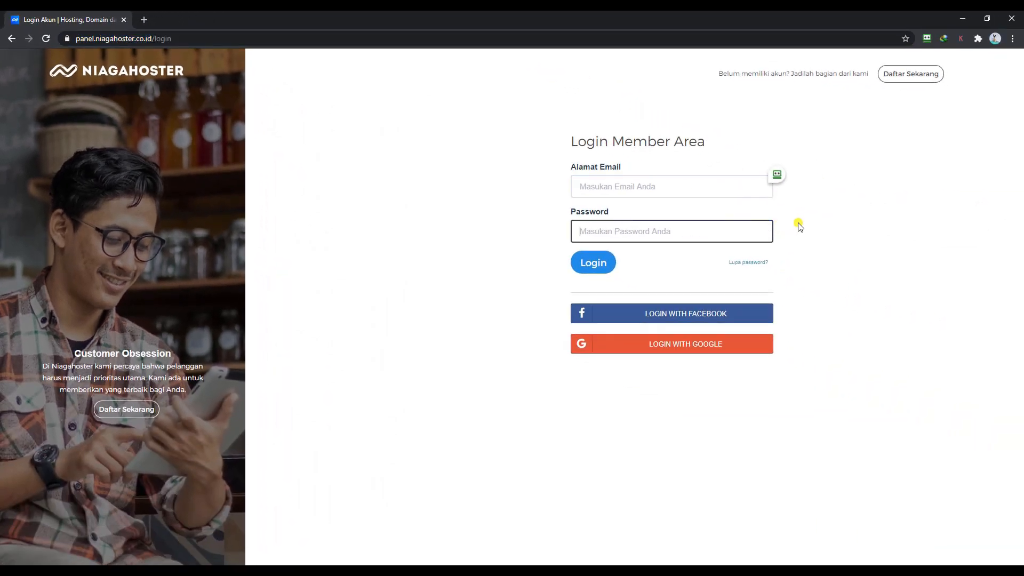
pyautogui.click(777, 174)
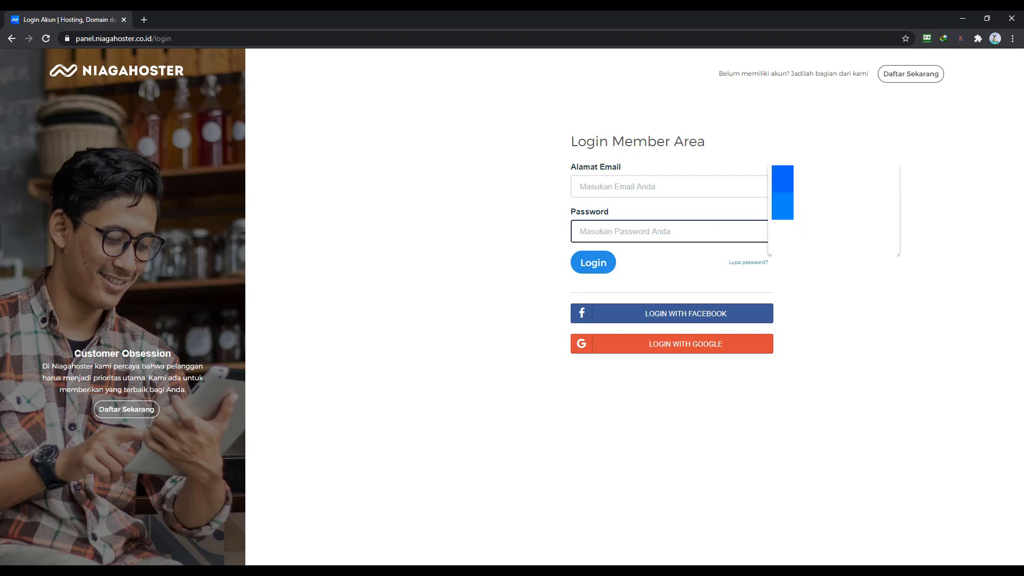
pyautogui.click(782, 174)
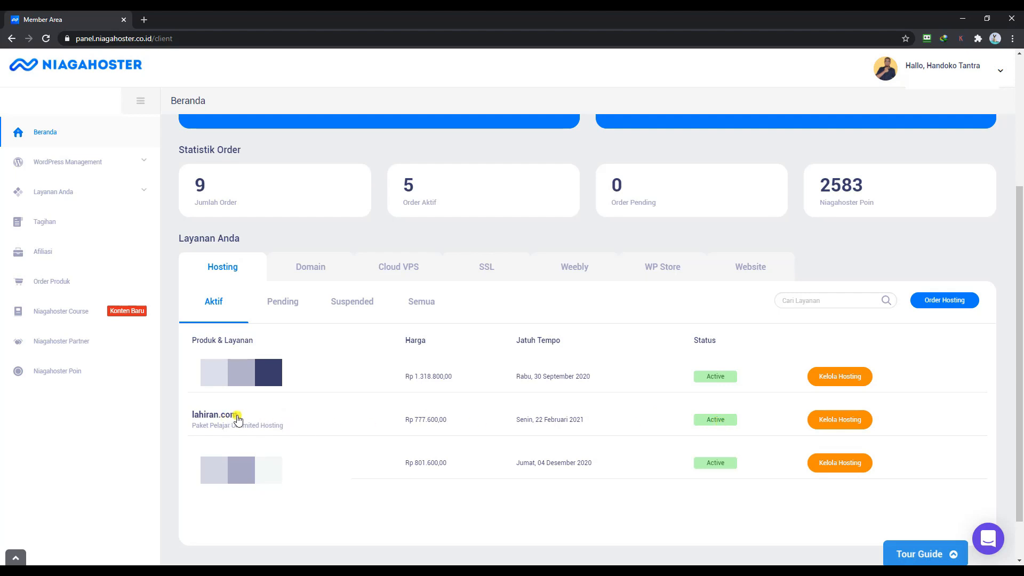
# - Open lahiran.com's hosting management page and launch cPanel's Let's Encrypt SSL tool
pyautogui.moveTo(244, 413); pyautogui.dragTo(191, 414)
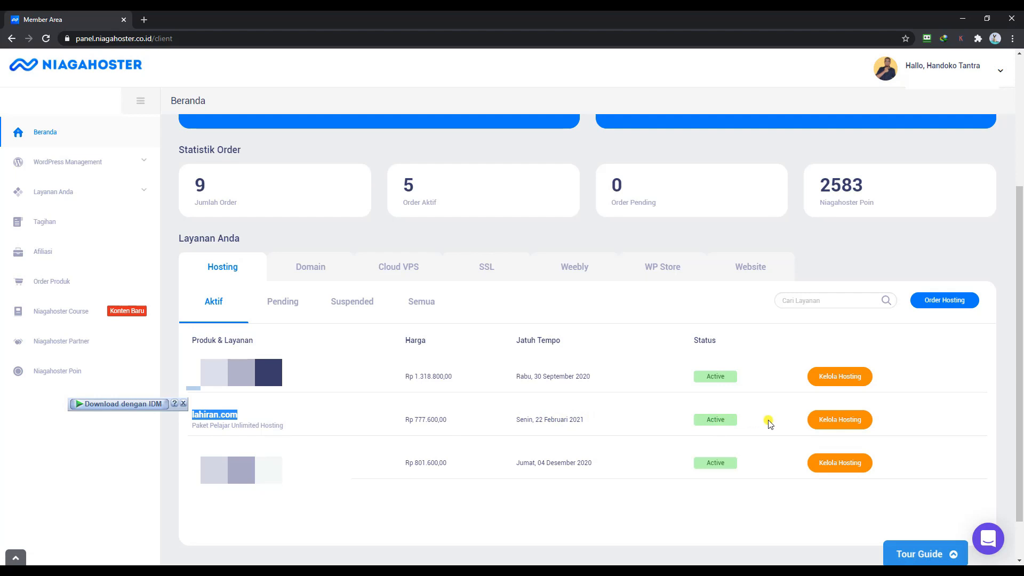
pyautogui.click(841, 424)
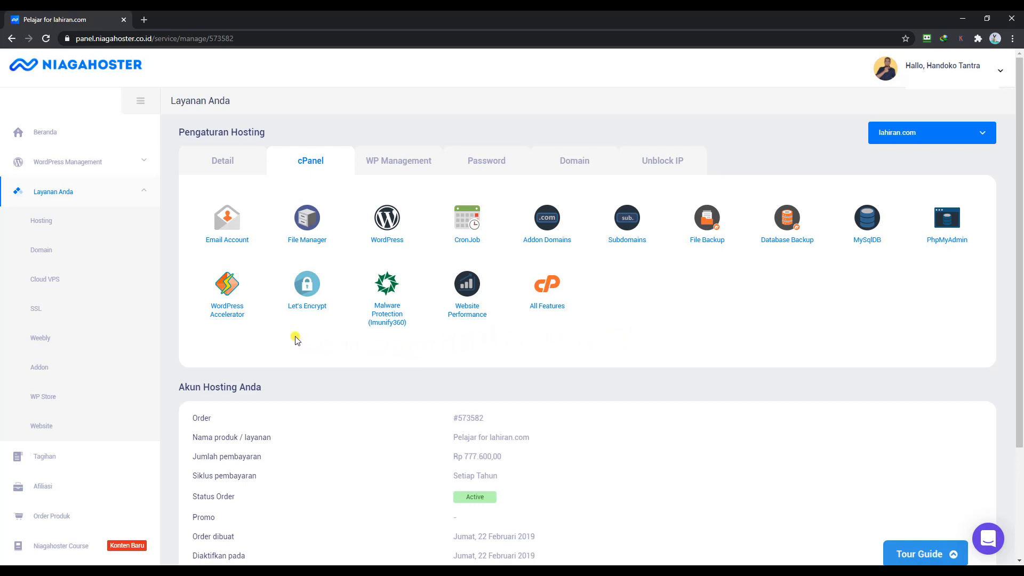
pyautogui.click(303, 308)
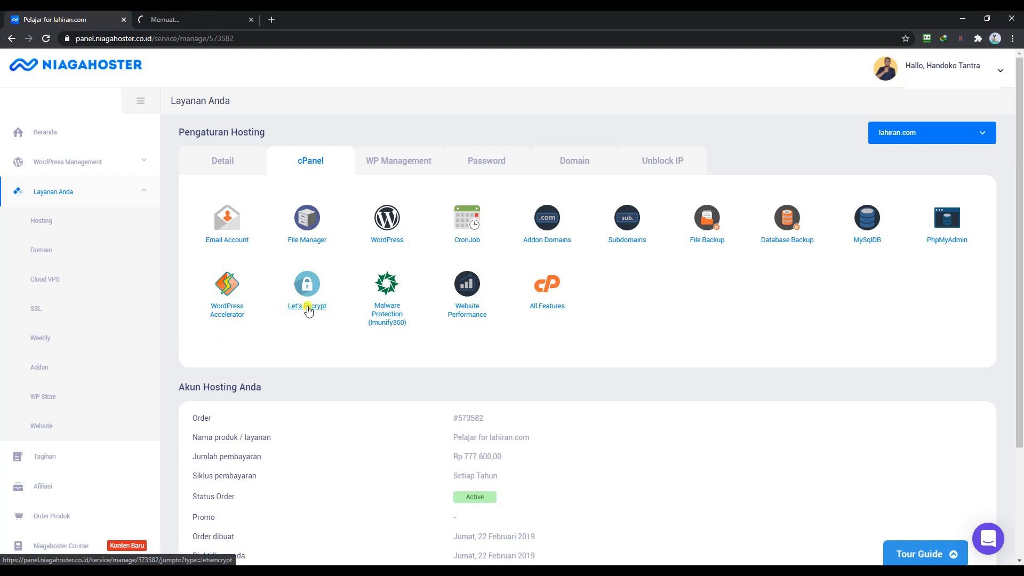
# - Issue a Let's Encrypt SSL certificate for loftconnexion.com, then close the cPanel tab
pyautogui.click(203, 20)
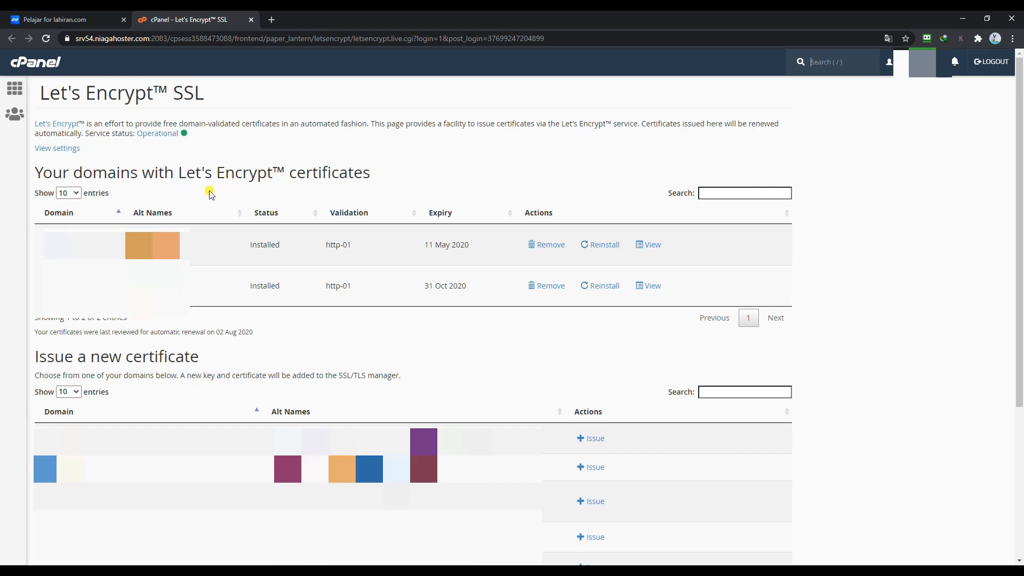
pyautogui.scroll(-4, 210, 193)
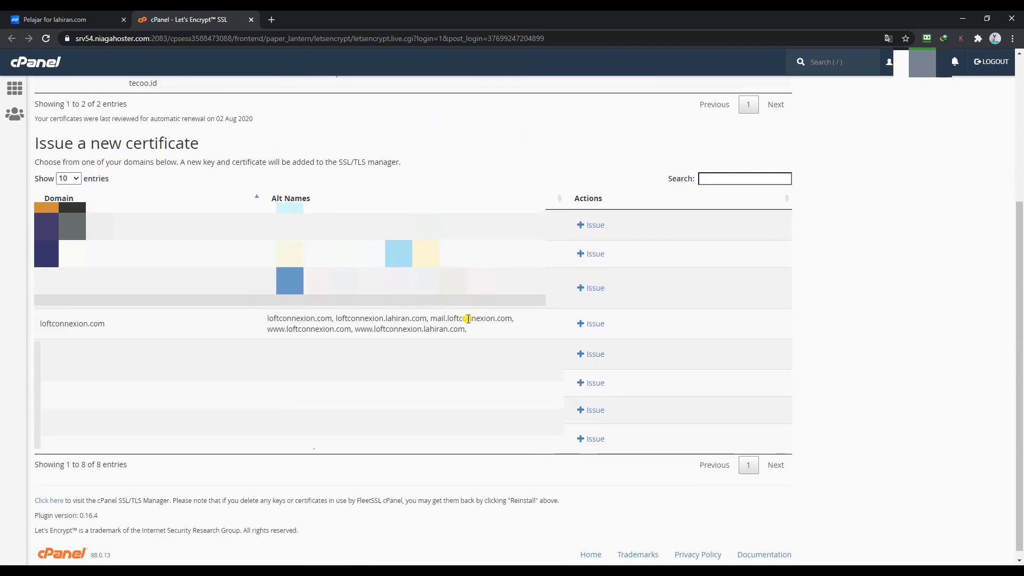
pyautogui.click(589, 326)
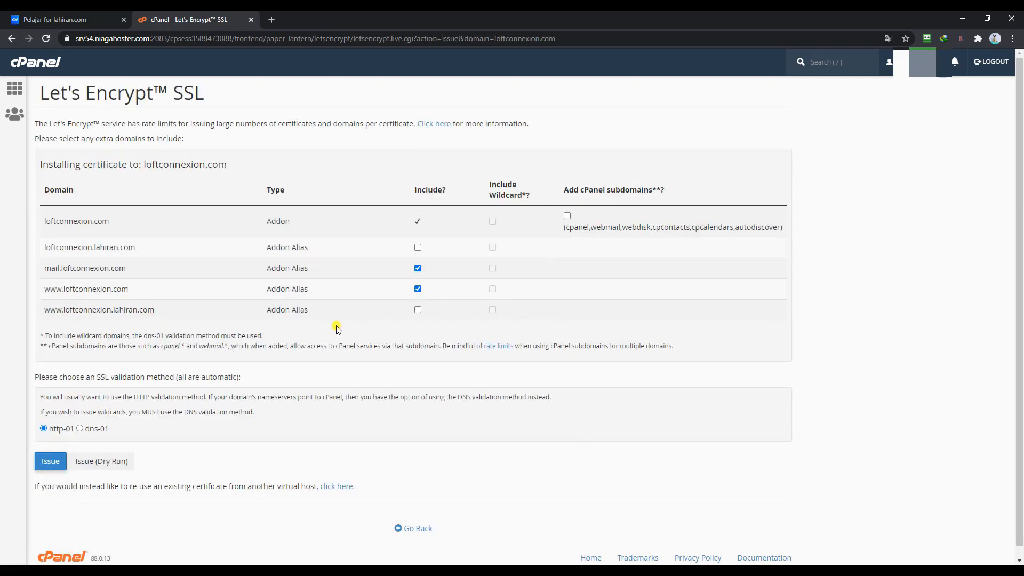
pyautogui.scroll(-1, 311, 336)
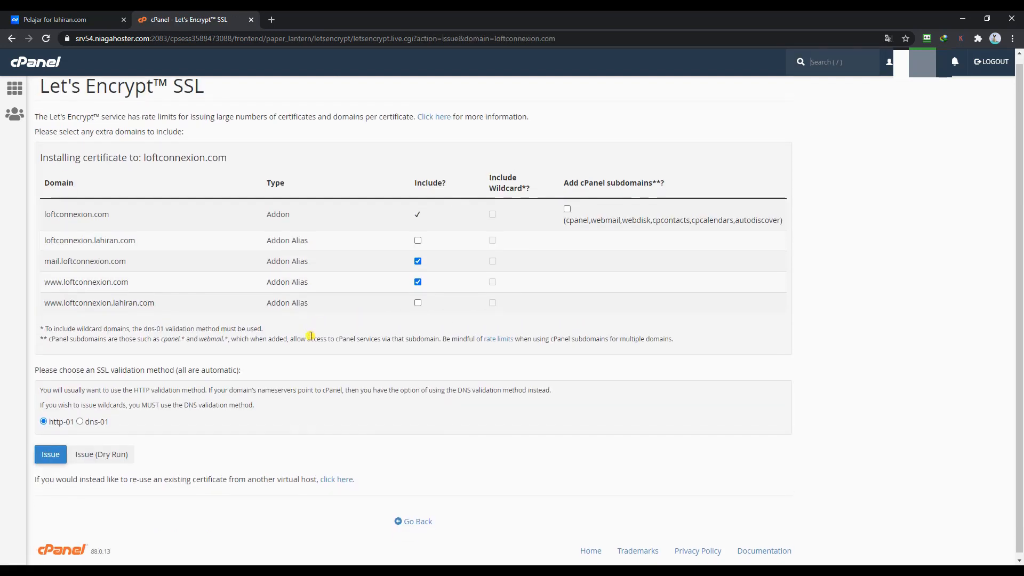
pyautogui.click(50, 454)
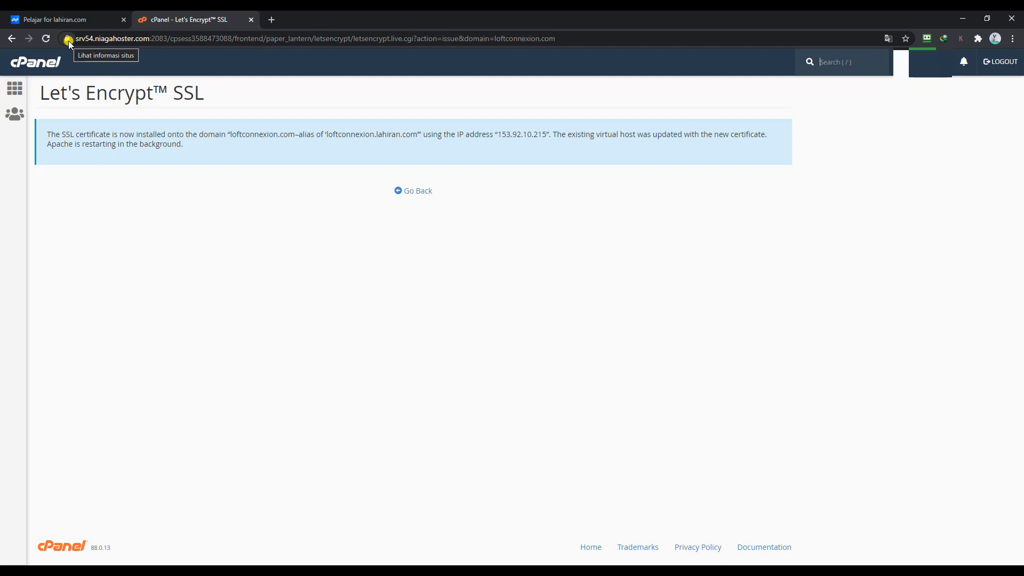
pyautogui.hotkey('ctrl', 'w')
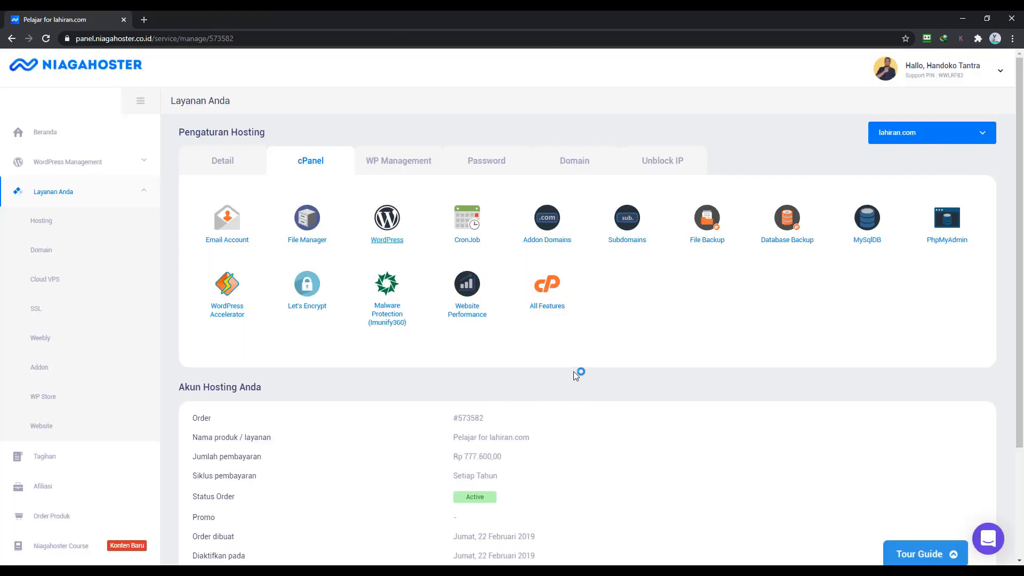
# - Open cPanel's All Features dashboard and launch WordPress from Softaculous Apps Installer
pyautogui.click(549, 310)
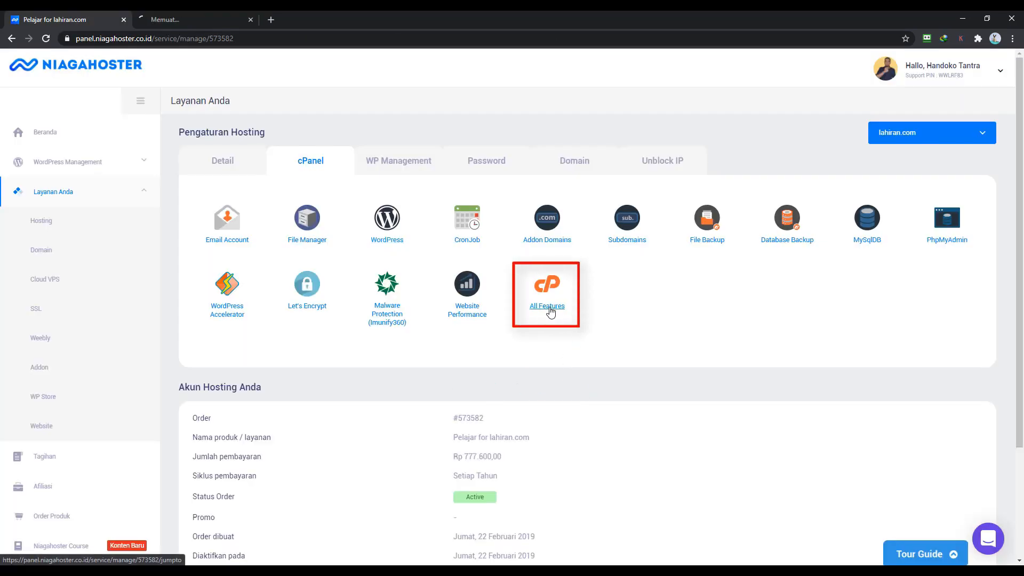
pyautogui.click(208, 23)
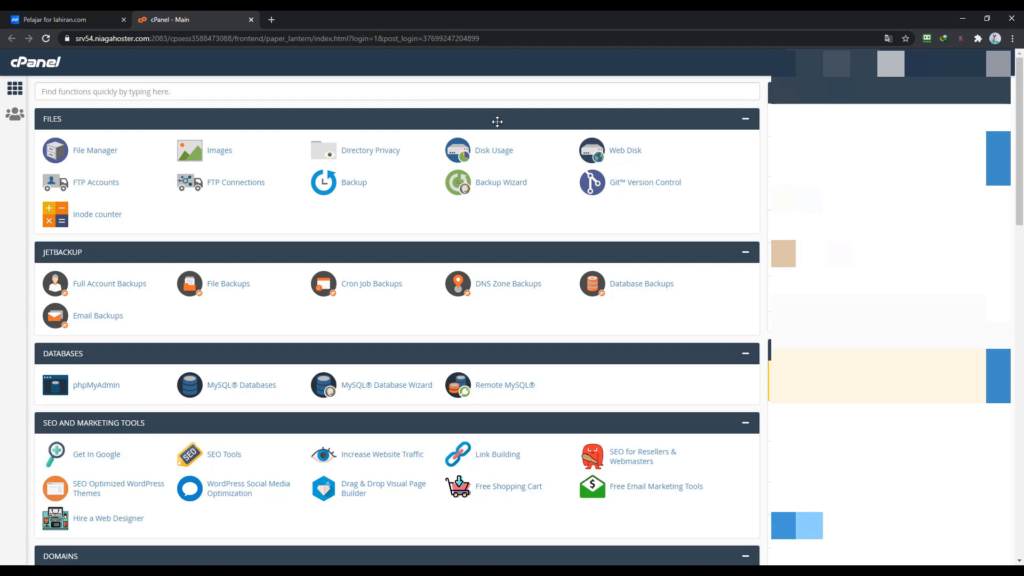
pyautogui.scroll(-3, 496, 117)
pyautogui.scroll(-10, 497, 131)
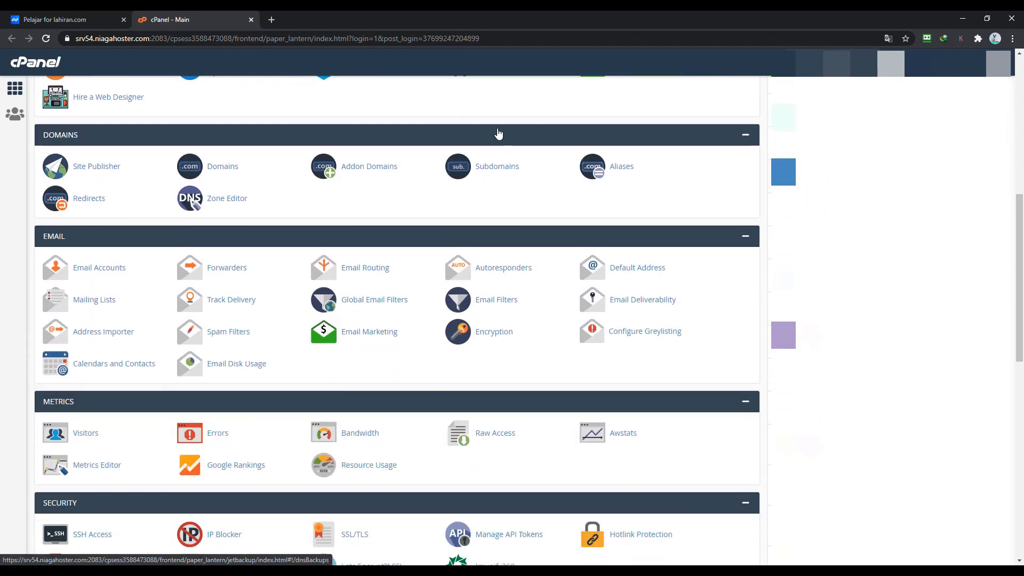
pyautogui.scroll(-4, 496, 134)
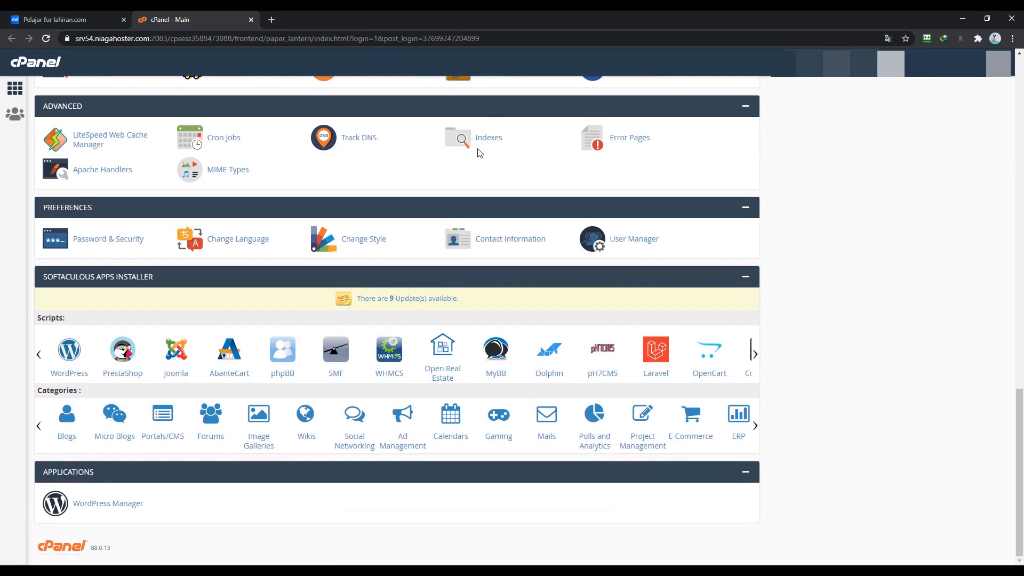
pyautogui.click(64, 358)
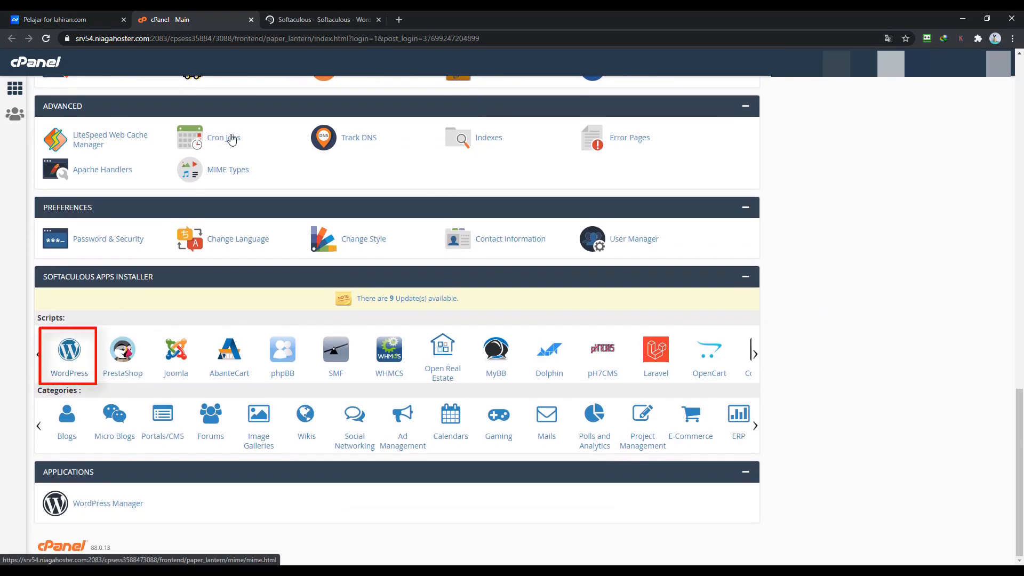
# - Dismiss the page translation prompt and begin a new WordPress installation in Softaculous
pyautogui.click(294, 22)
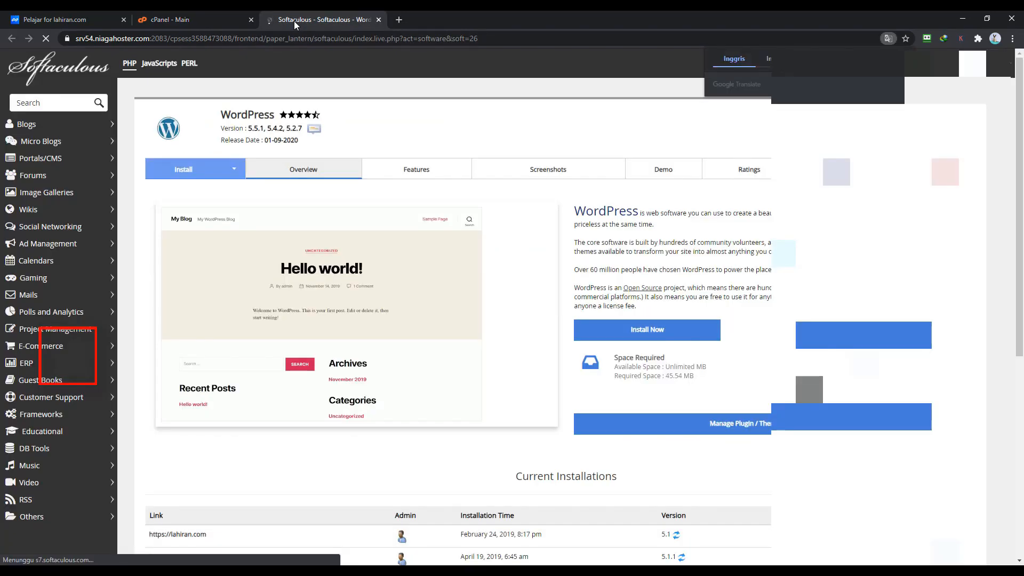
pyautogui.click(901, 58)
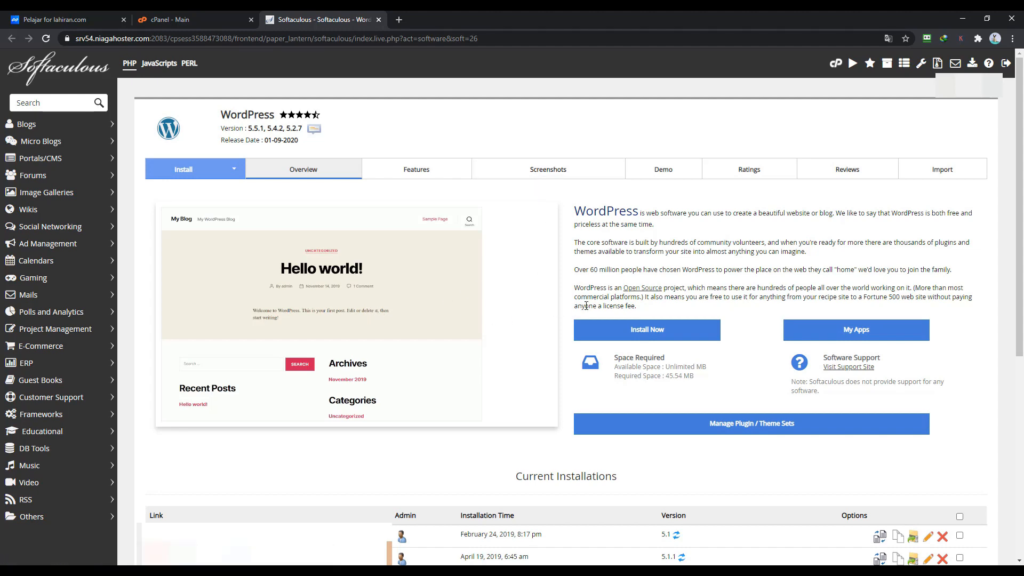
pyautogui.click(647, 331)
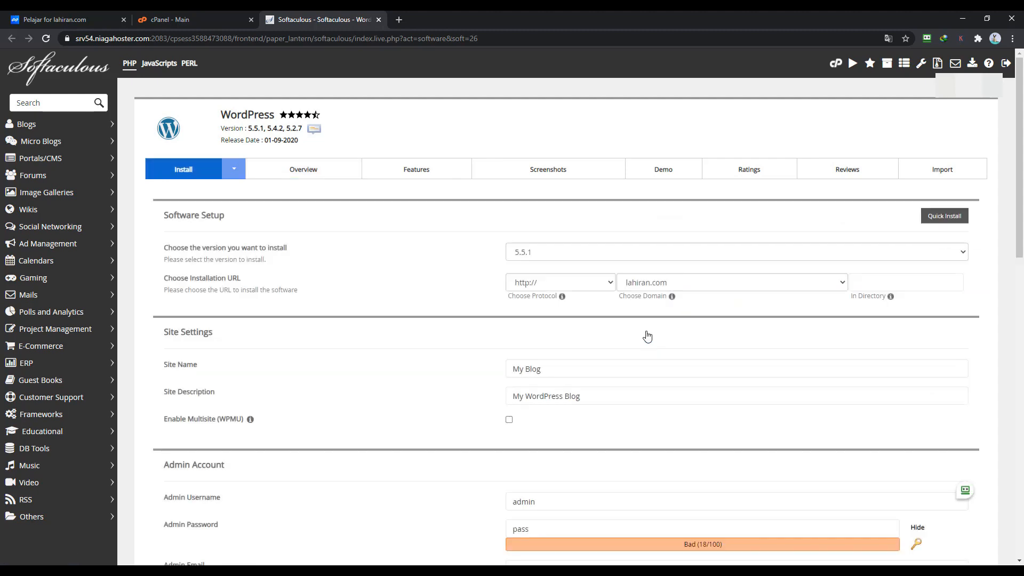
pyautogui.click(587, 253)
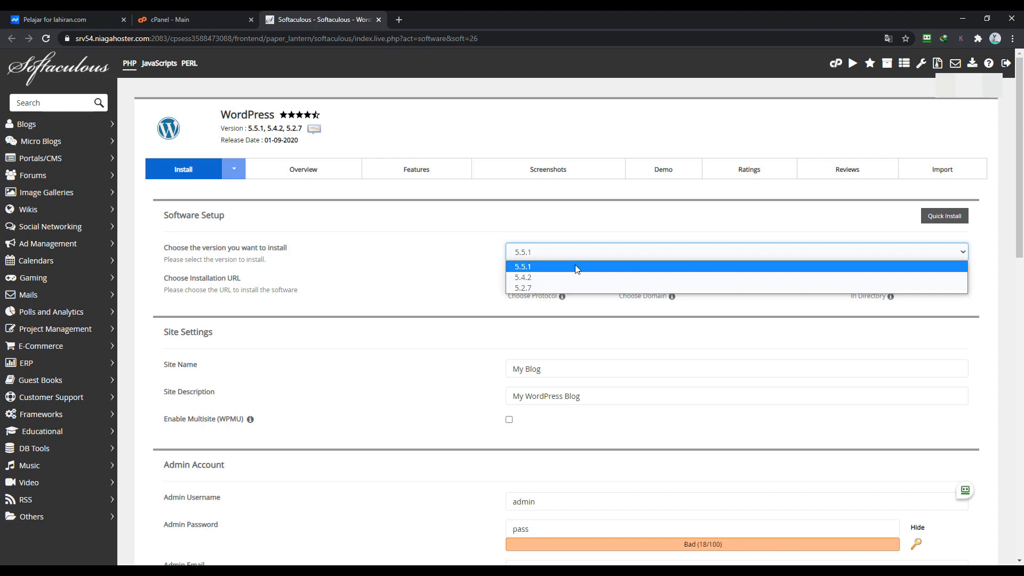
pyautogui.click(575, 266)
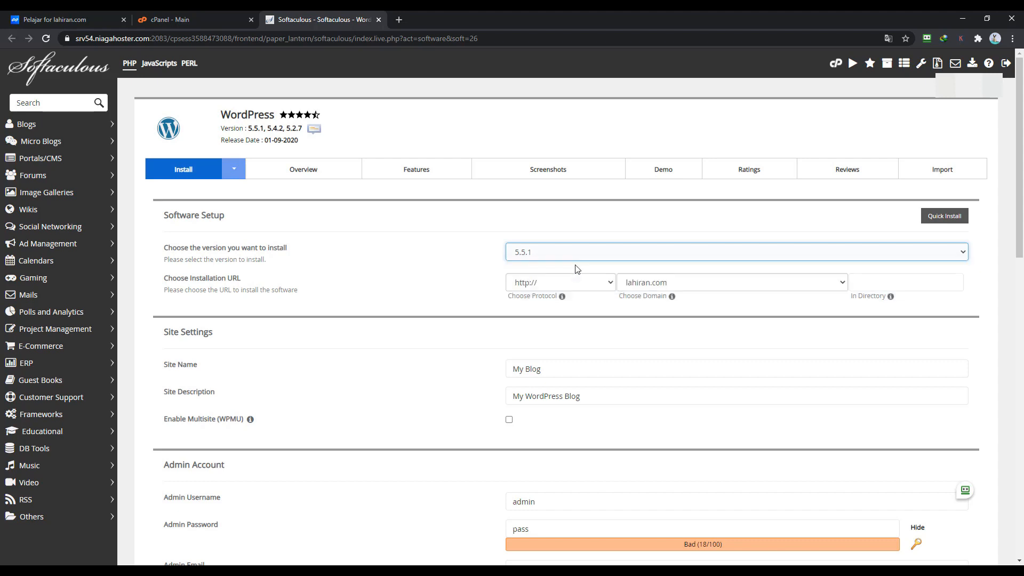
pyautogui.click(604, 285)
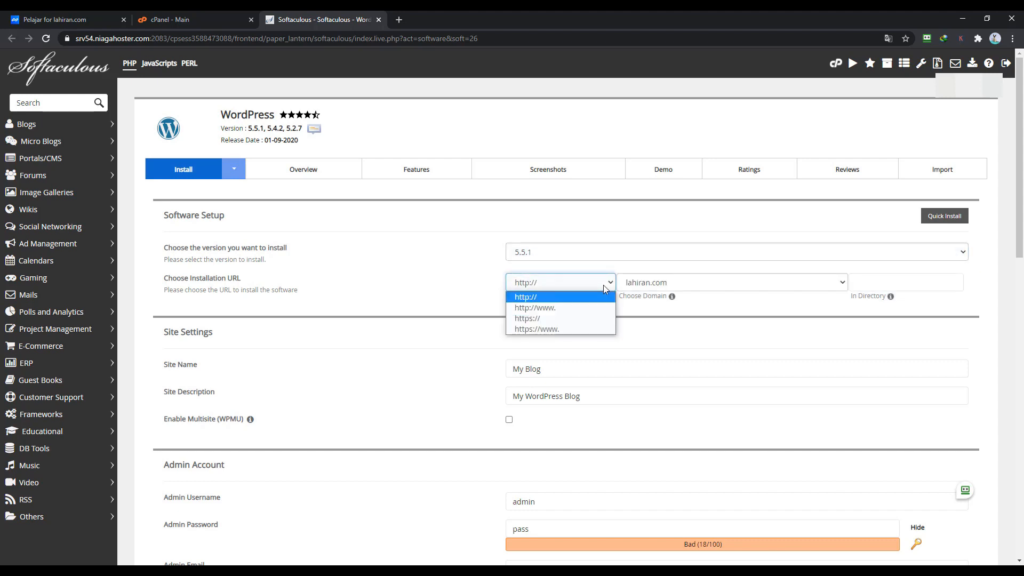
pyautogui.click(582, 320)
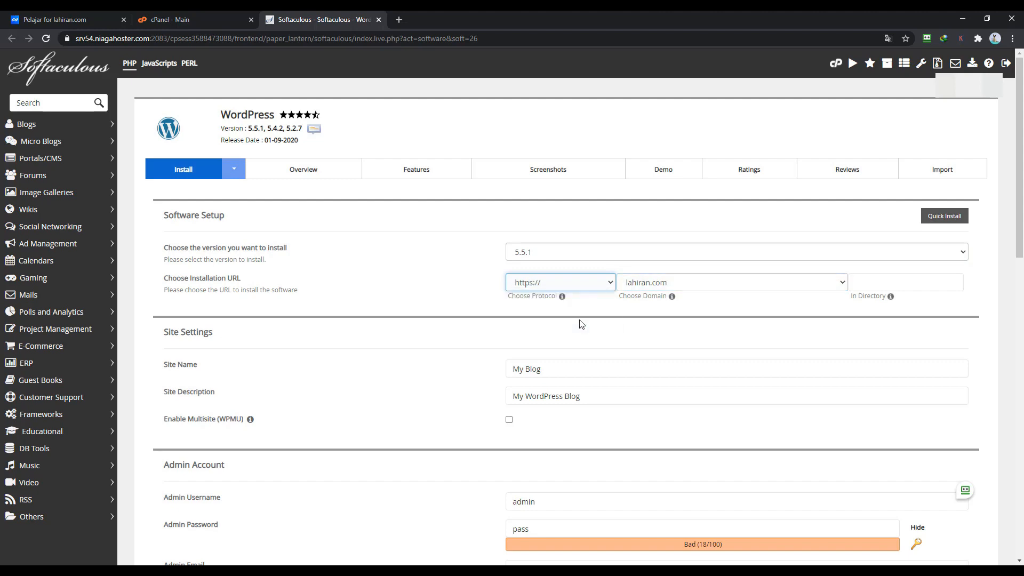
pyautogui.click(637, 285)
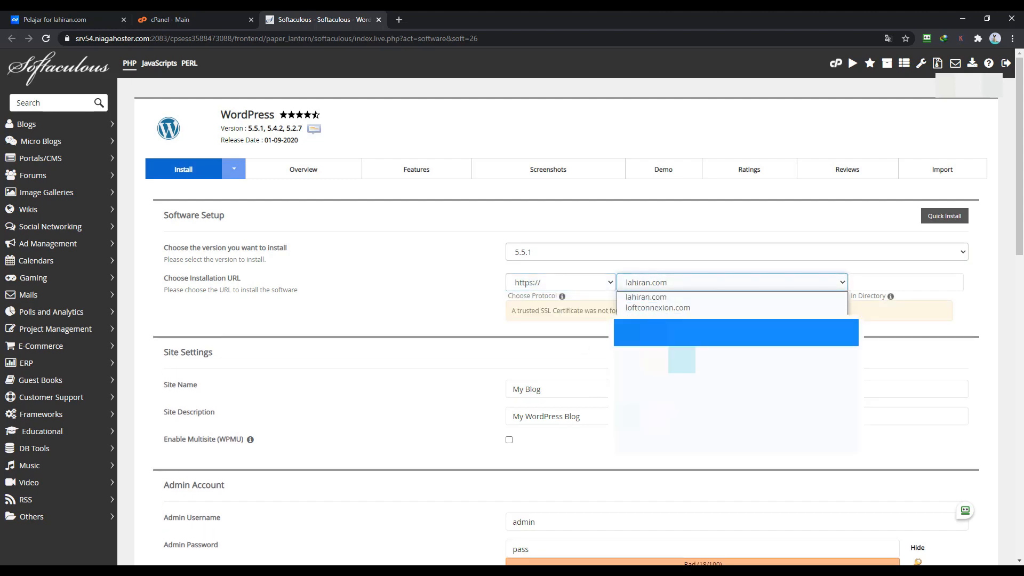
pyautogui.click(652, 308)
pyautogui.click(481, 304)
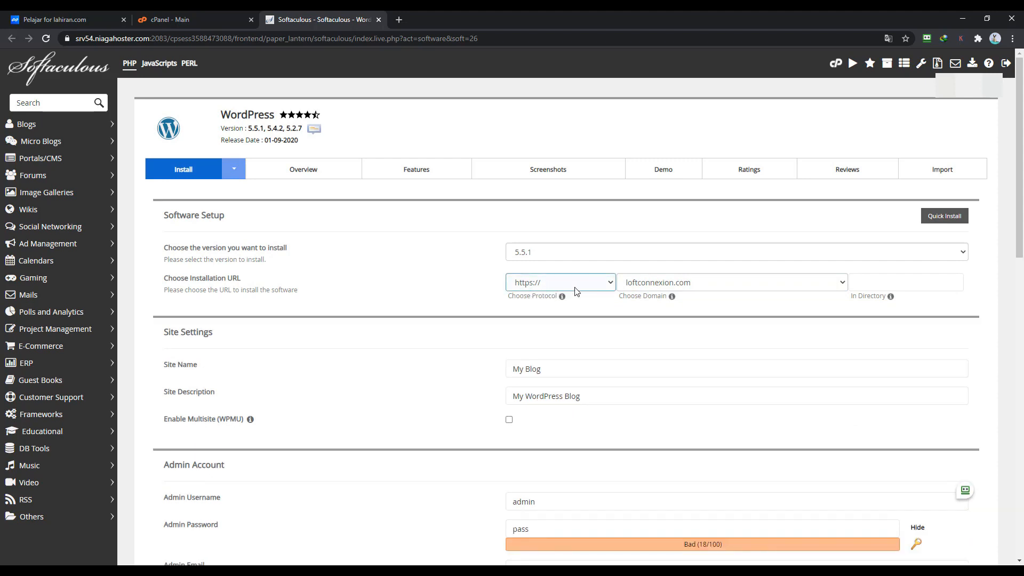
pyautogui.scroll(-2, 487, 323)
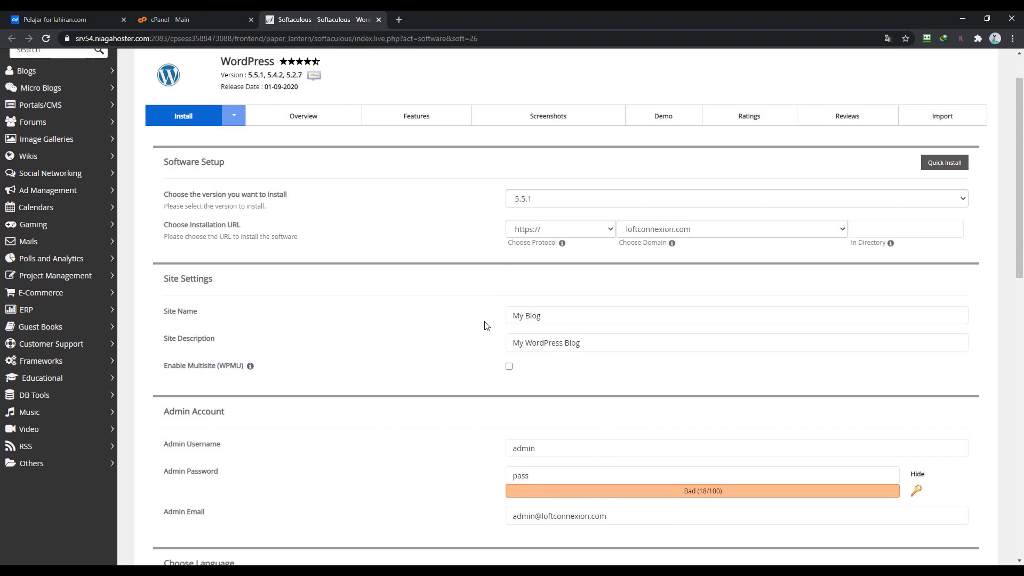
# - Set the site name to 'Toko Online Kuku' and description to 'Ini adalah toko online kuku'
pyautogui.click(562, 262)
pyautogui.moveTo(561, 262); pyautogui.dragTo(467, 266)
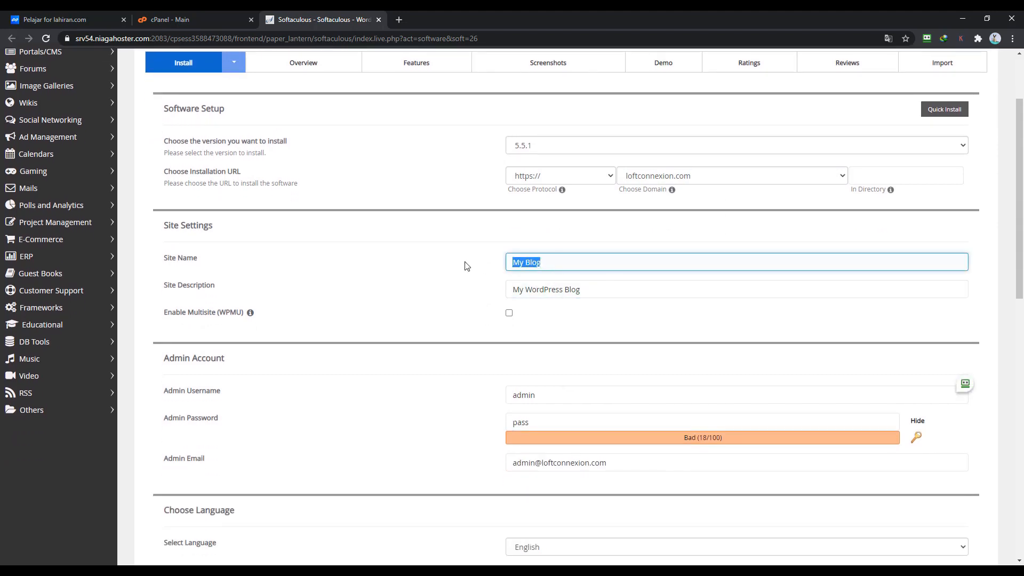
pyautogui.write('Toko Online Kuku')
pyautogui.moveTo(619, 290); pyautogui.dragTo(484, 296)
pyautogui.press('BackSpace')
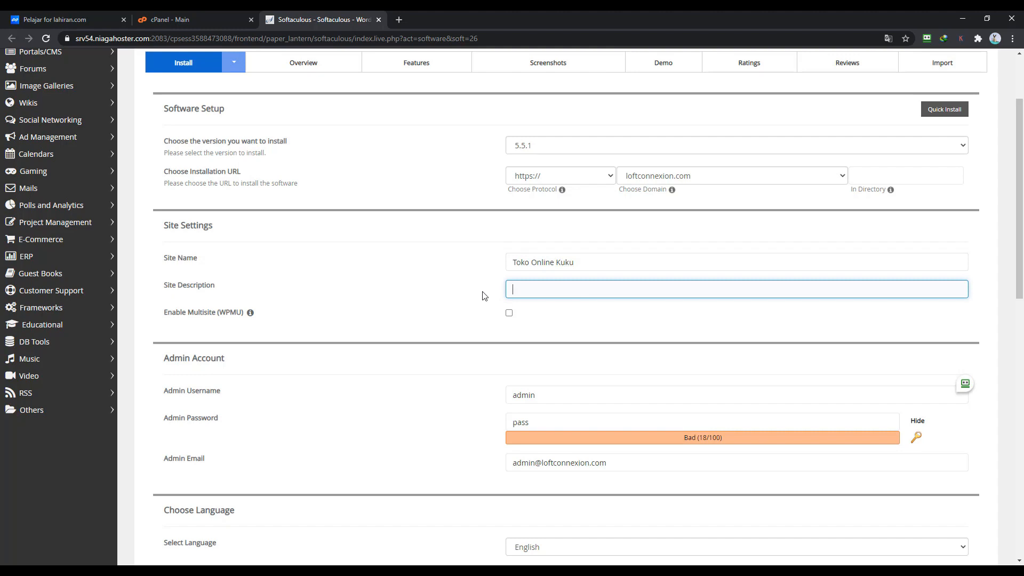
pyautogui.write('Ini adalah toko online kuku')
# - Generate a strong random admin password with the key icon
pyautogui.scroll(-1, 512, 322)
pyautogui.scroll(-1, 438, 329)
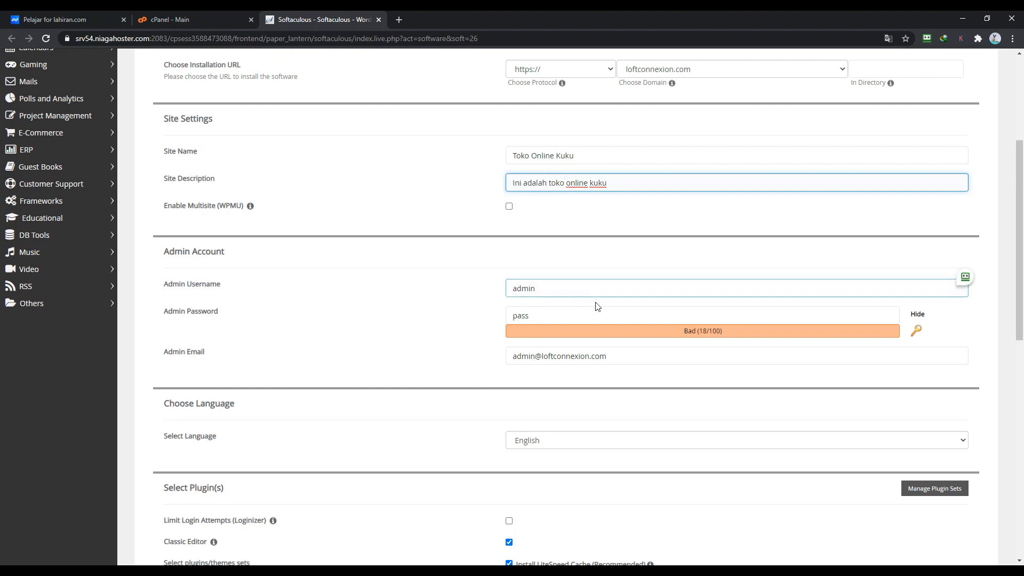
pyautogui.click(915, 337)
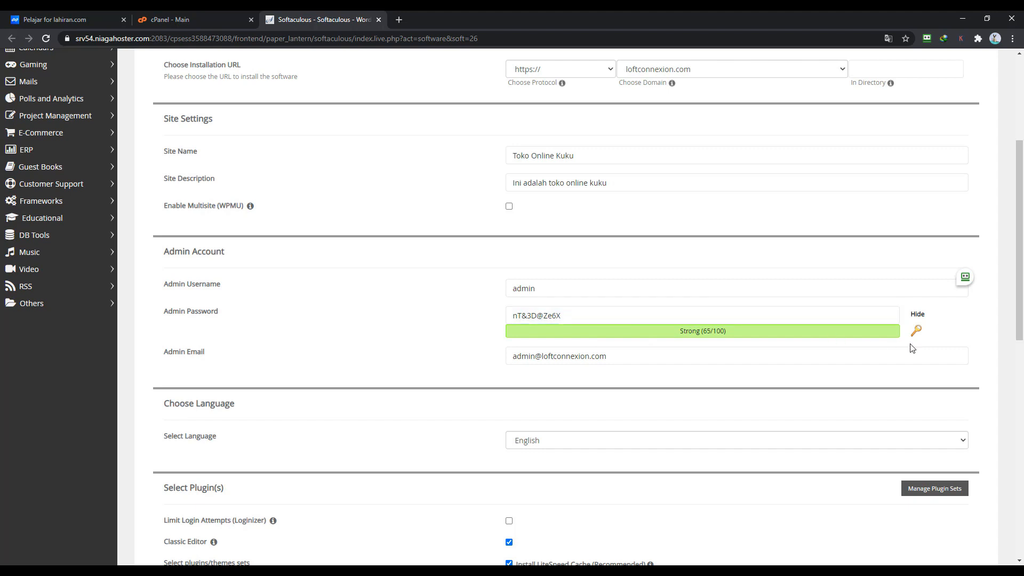
pyautogui.click(918, 332)
pyautogui.click(918, 332)
pyautogui.click(918, 332)
pyautogui.click(918, 332)
pyautogui.click(918, 332)
pyautogui.click(918, 333)
# - Copy the generated password into Notepad and replace the default admin username with a custom one
pyautogui.moveTo(611, 318); pyautogui.dragTo(502, 316)
pyautogui.rightClick(527, 316)
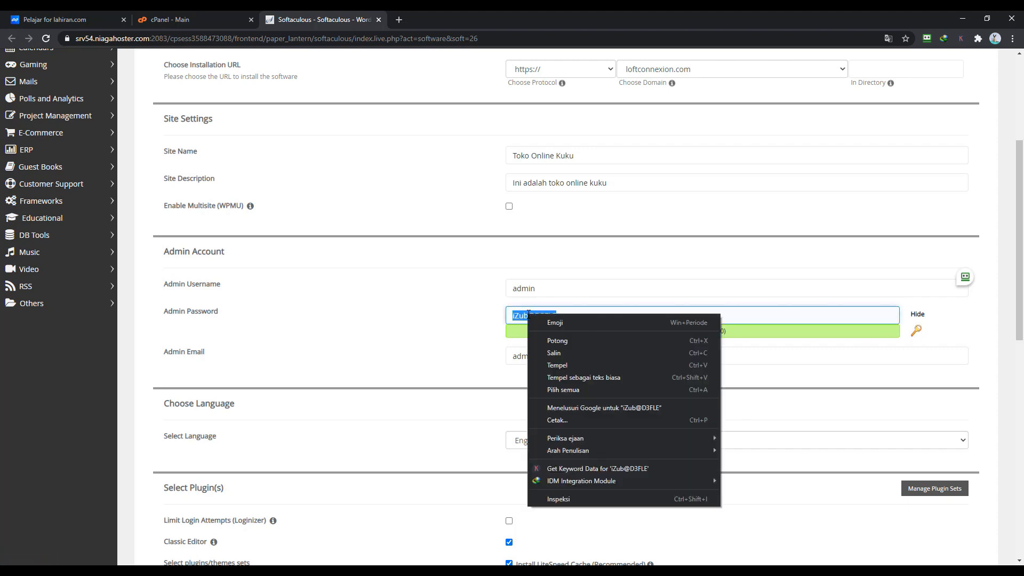
pyautogui.click(541, 355)
pyautogui.press('super')
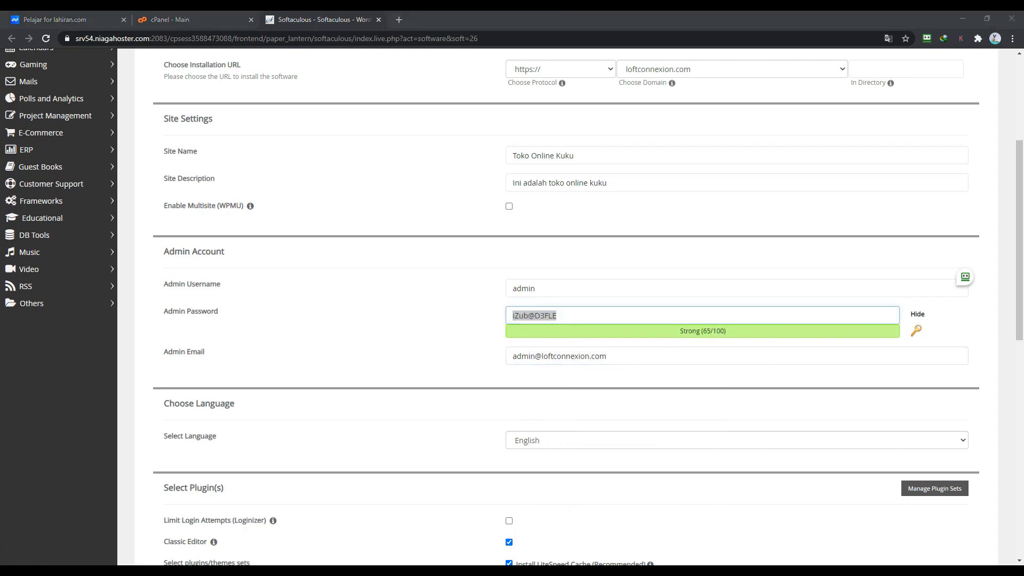
pyautogui.click(296, 483)
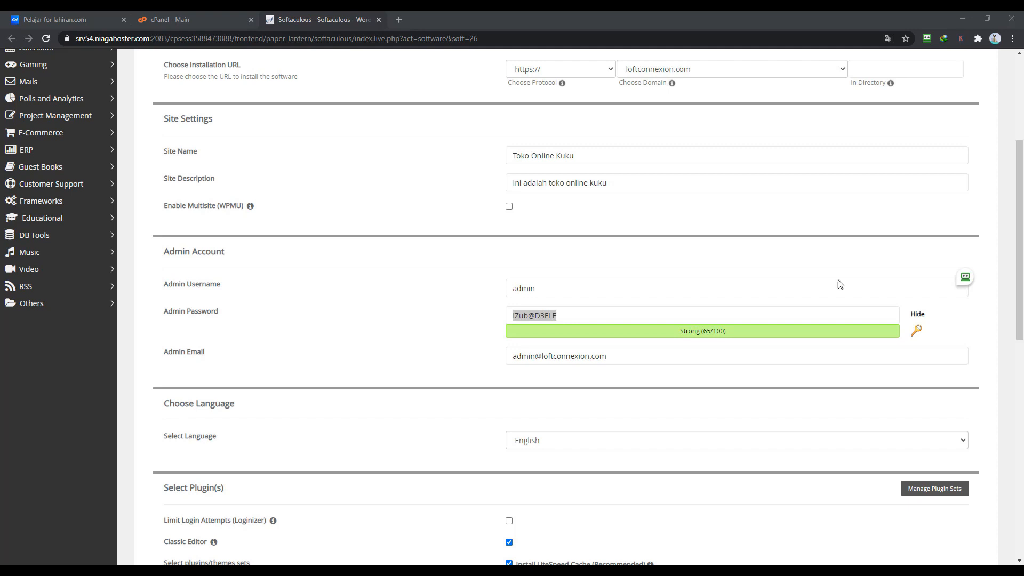
pyautogui.click(482, 321)
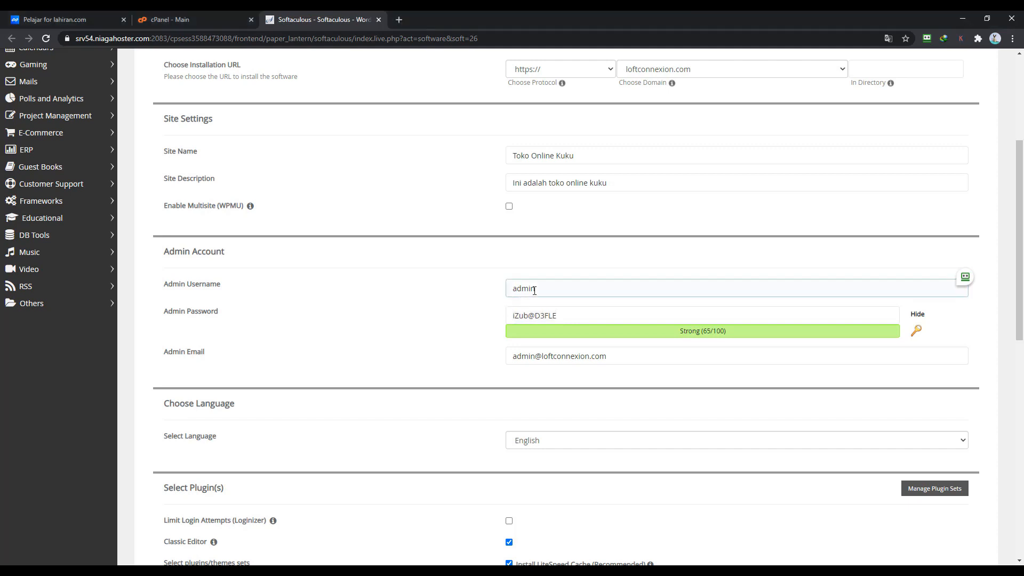
pyautogui.moveTo(607, 288); pyautogui.dragTo(507, 288)
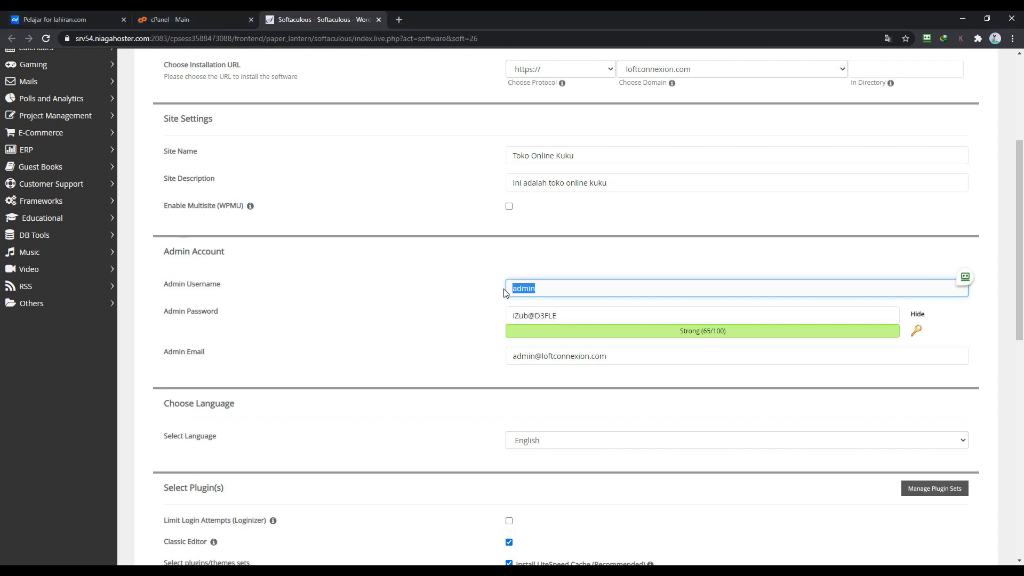
# - Enter the administrator's e-mail address in the Admin Email field
pyautogui.click(468, 297)
pyautogui.scroll(-1, 468, 322)
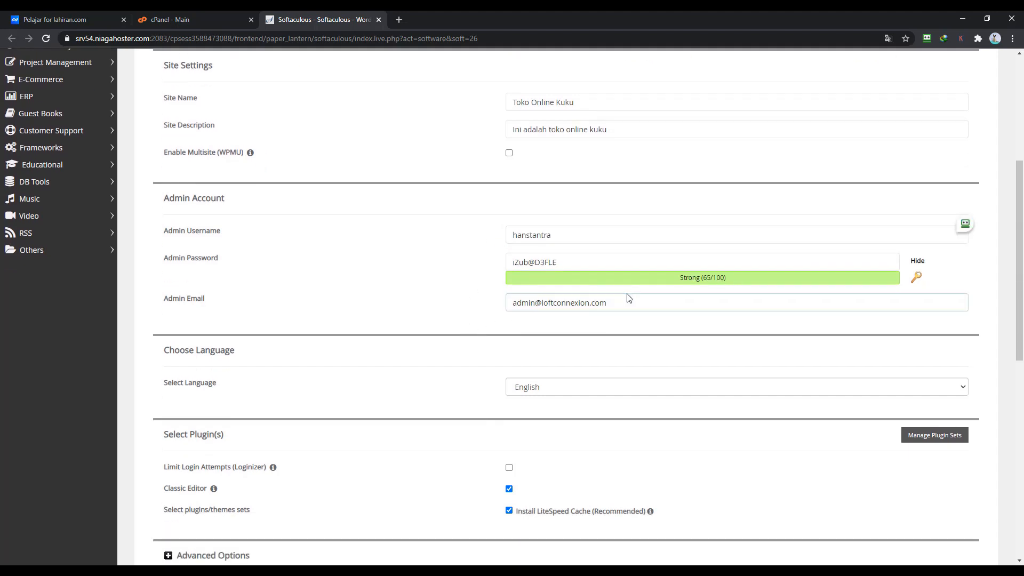
pyautogui.moveTo(629, 295); pyautogui.dragTo(504, 308)
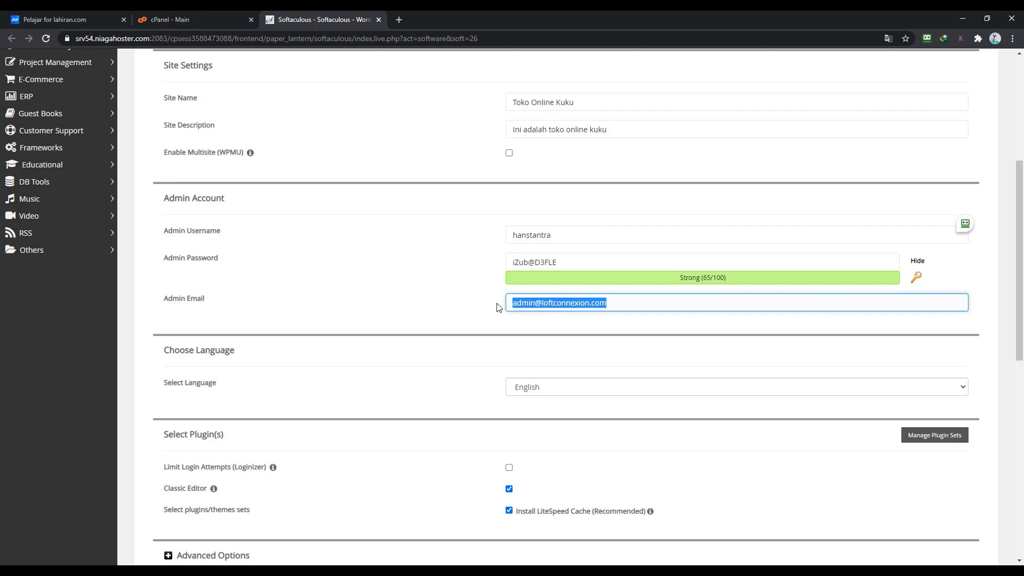
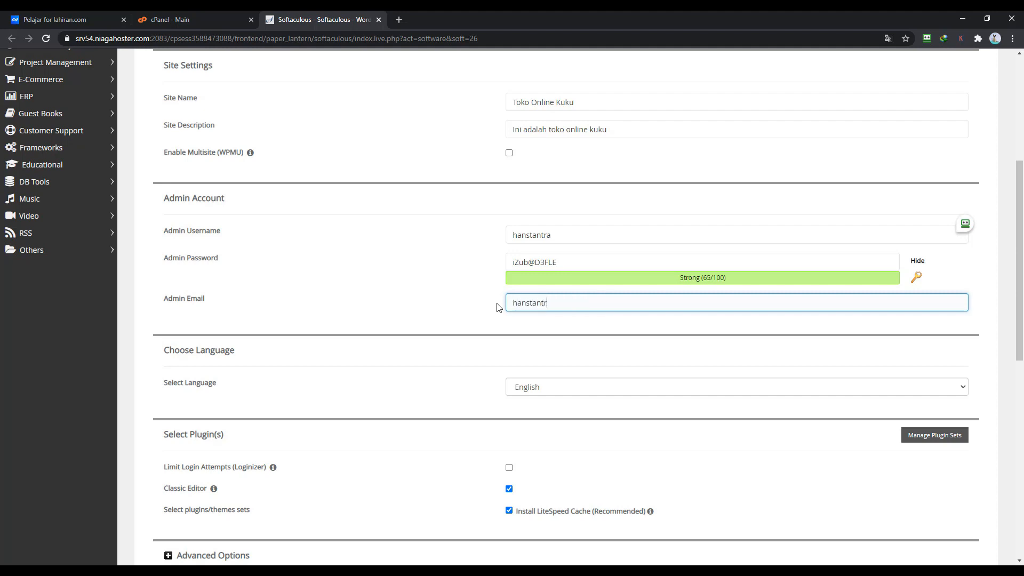
pyautogui.click(497, 307)
# - Choose Indonesian as the language, untick Classic Editor and LiteSpeed Cache, and expand Advanced Options
pyautogui.scroll(-2, 497, 308)
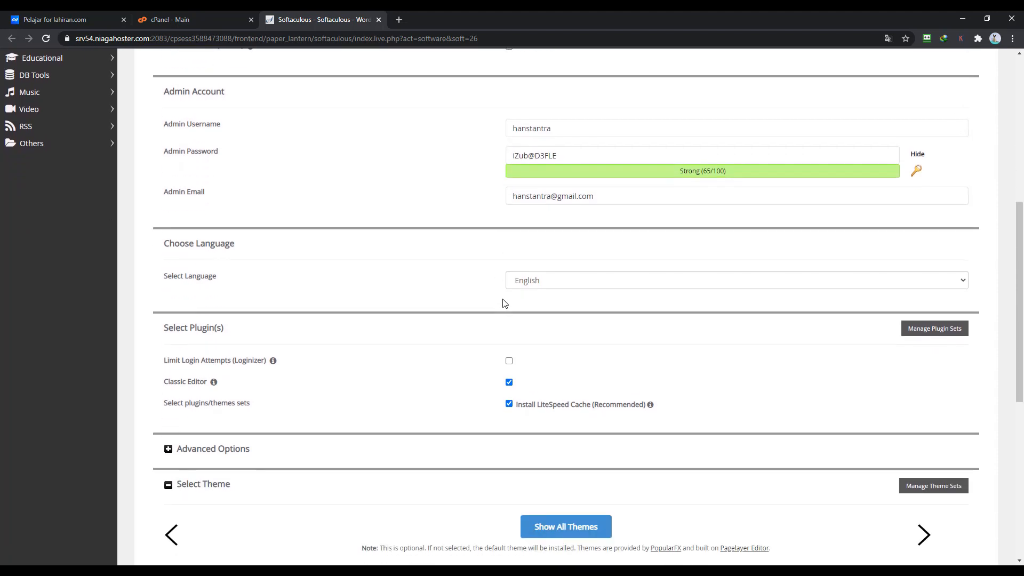
pyautogui.click(536, 287)
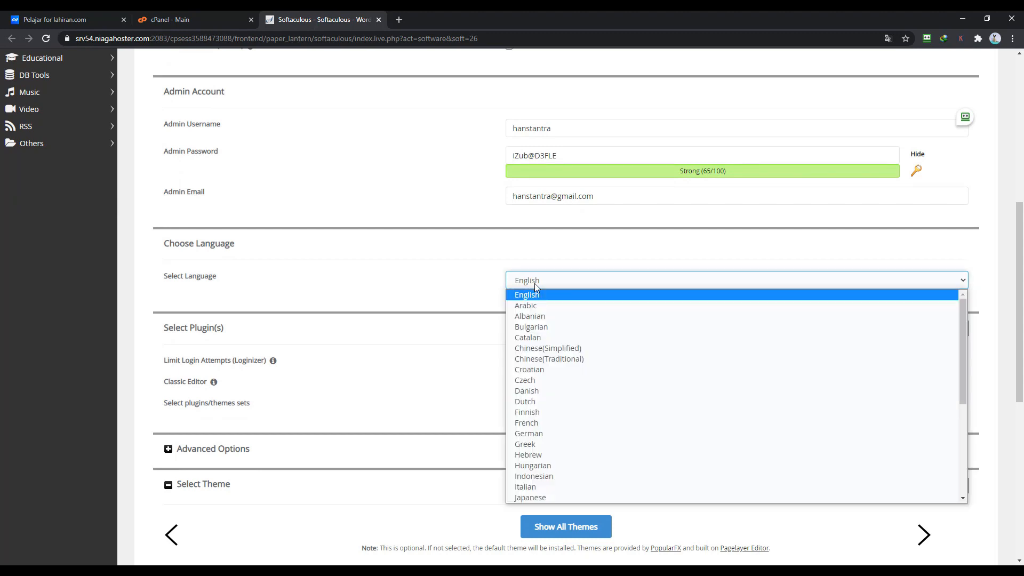
pyautogui.click(543, 476)
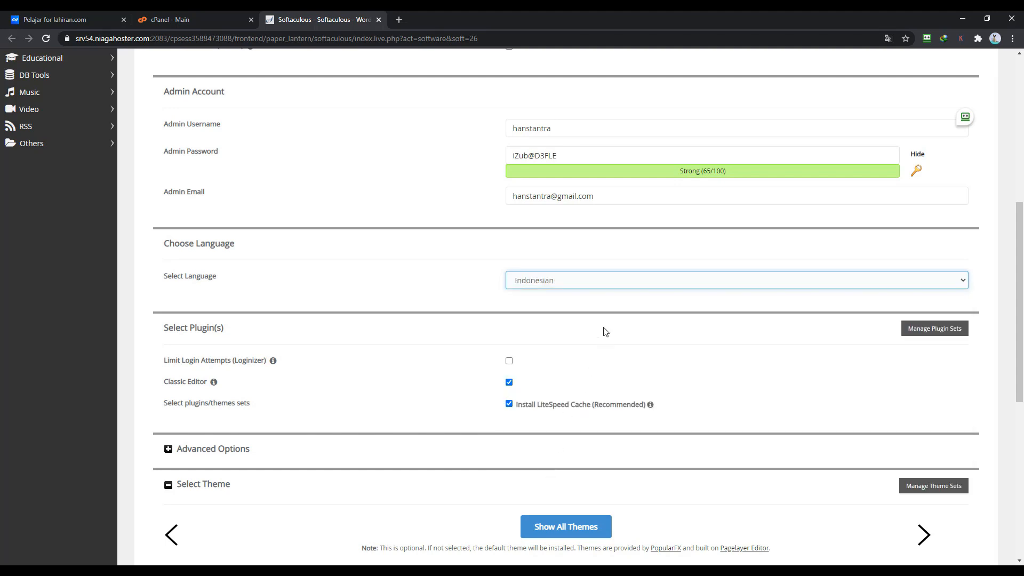
pyautogui.scroll(-2, 606, 332)
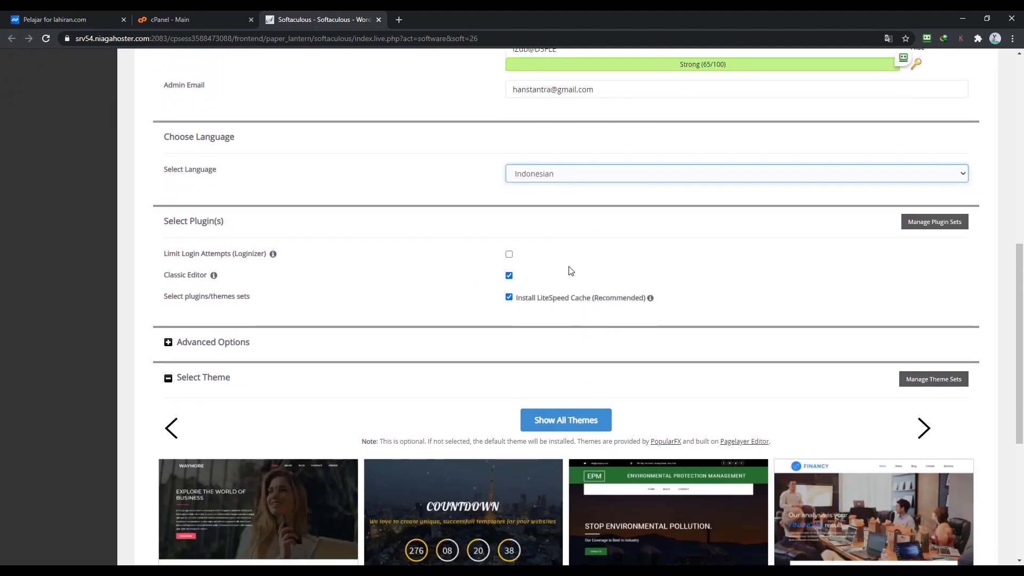
pyautogui.click(509, 276)
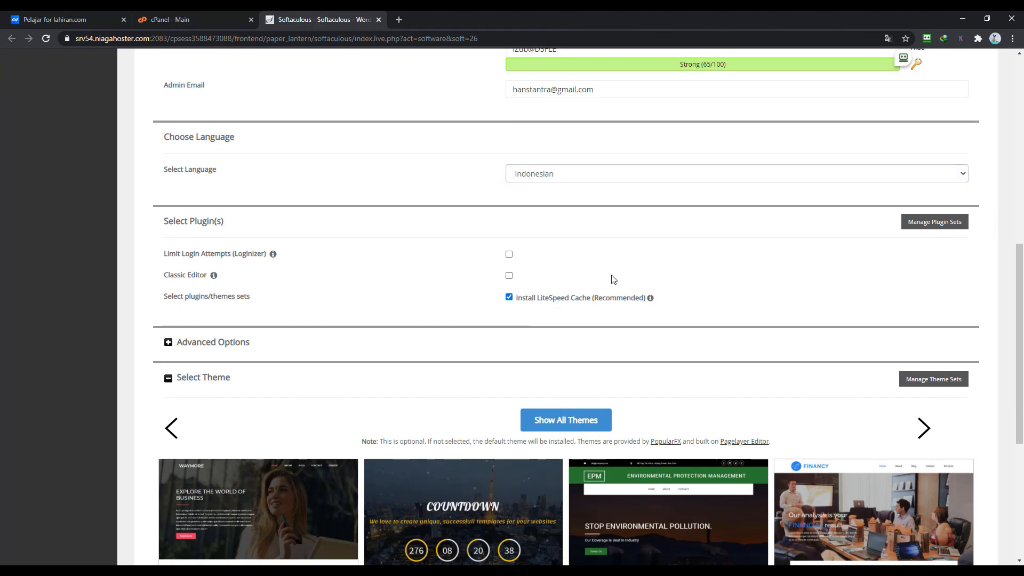
pyautogui.click(509, 298)
pyautogui.scroll(-1, 549, 258)
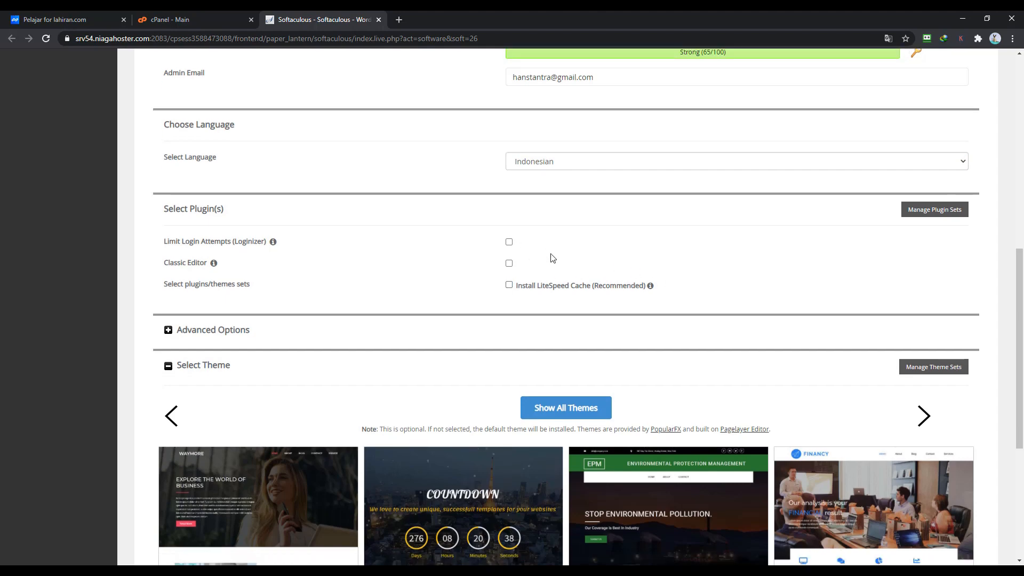
pyautogui.click(425, 297)
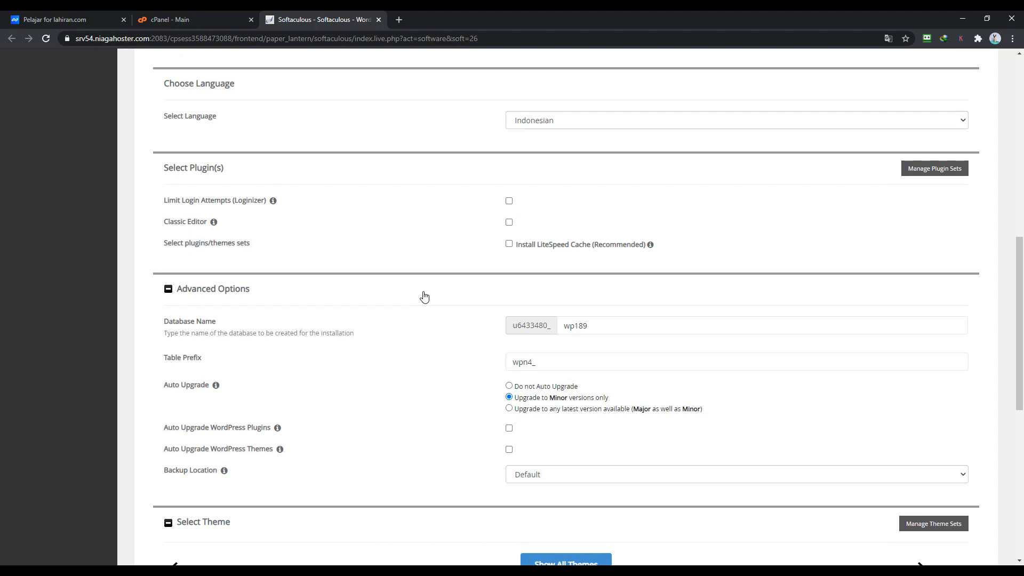
# - Enable Auto Upgrade WordPress Plugins and start the installation
pyautogui.click(509, 429)
pyautogui.scroll(-2, 484, 411)
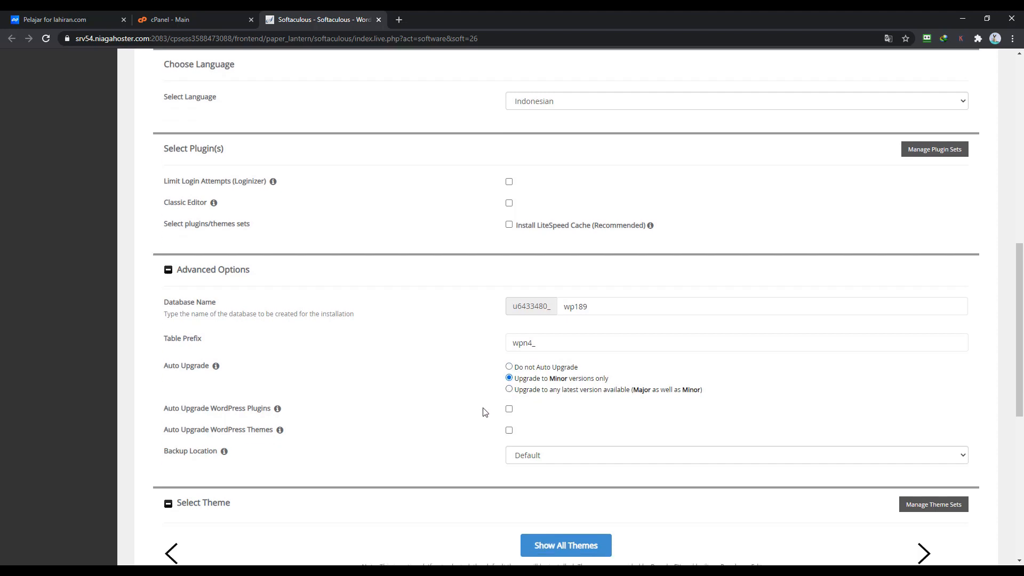
pyautogui.scroll(-1, 808, 357)
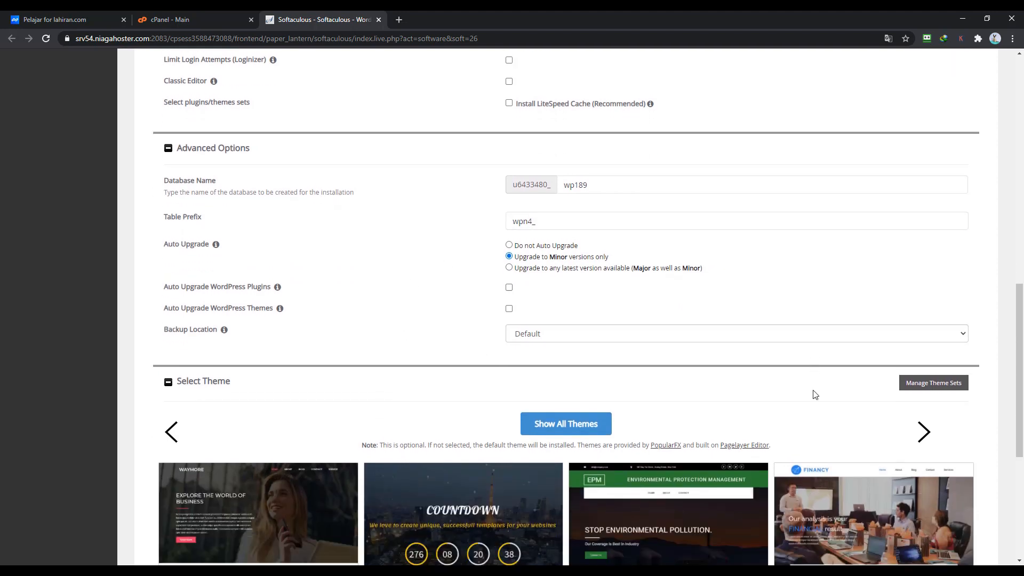
pyautogui.scroll(-5, 464, 328)
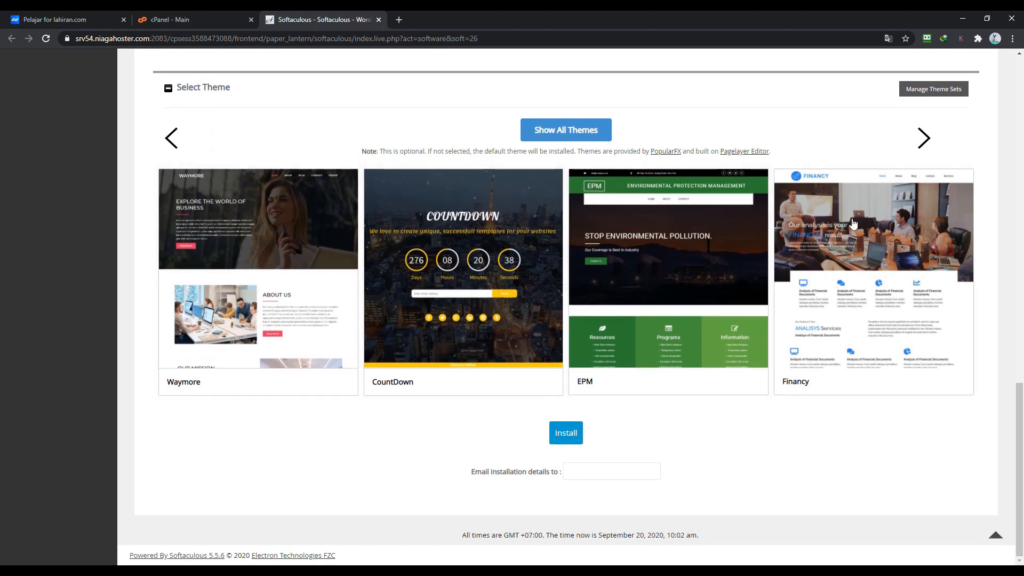
pyautogui.click(566, 435)
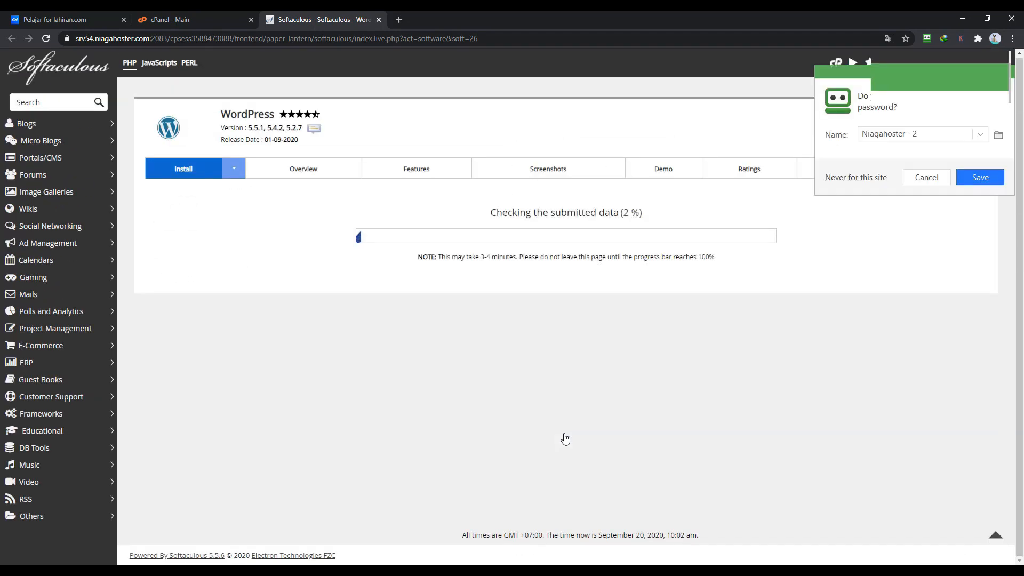
# - Decline the browser's save-password prompt while the installation completes
pyautogui.click(928, 176)
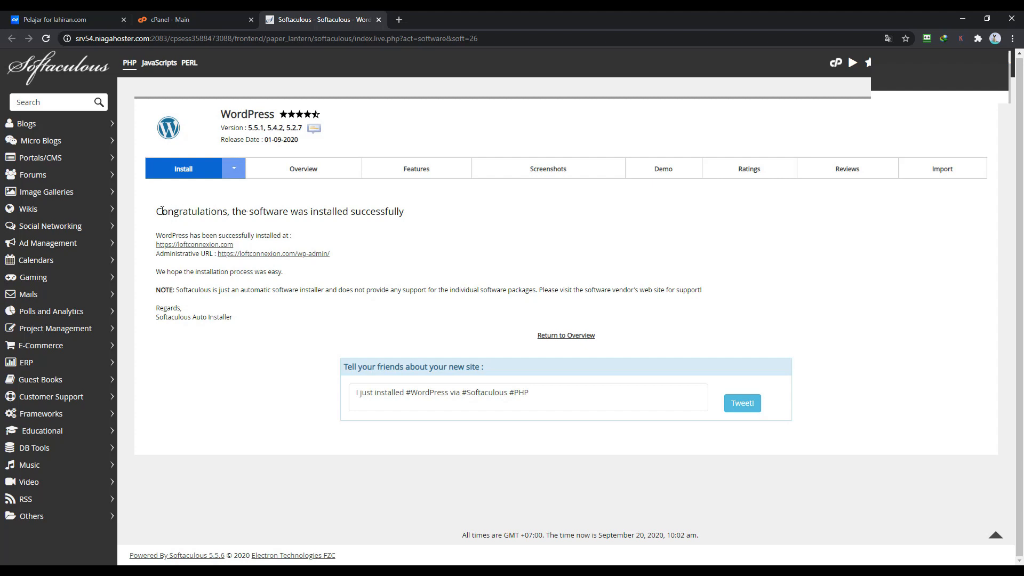
# - Open the wp-admin dashboard and the site's front page in new tabs, then return to Dasbor
pyautogui.middleClick(273, 255)
pyautogui.click(411, 21)
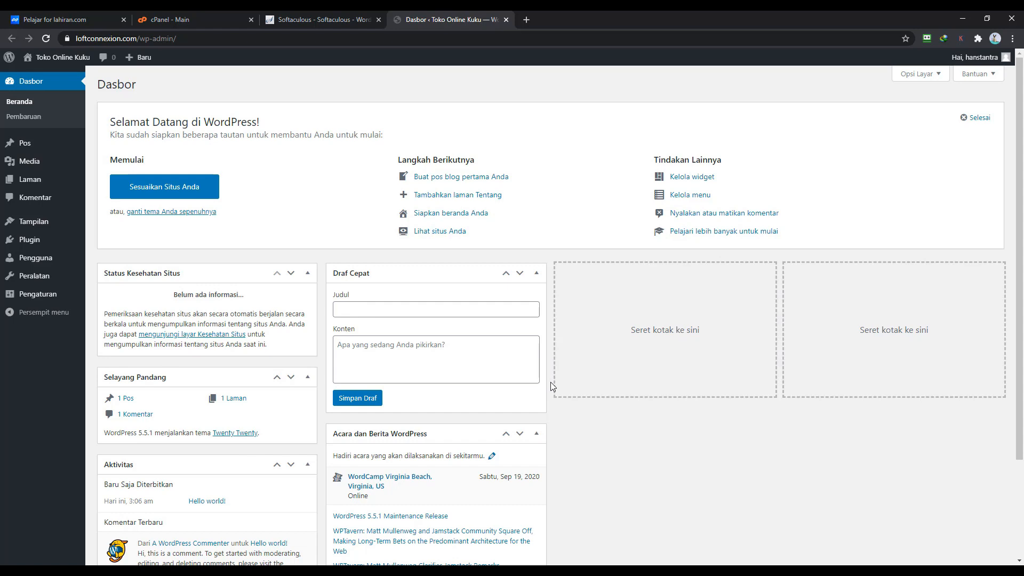
pyautogui.middleClick(63, 61)
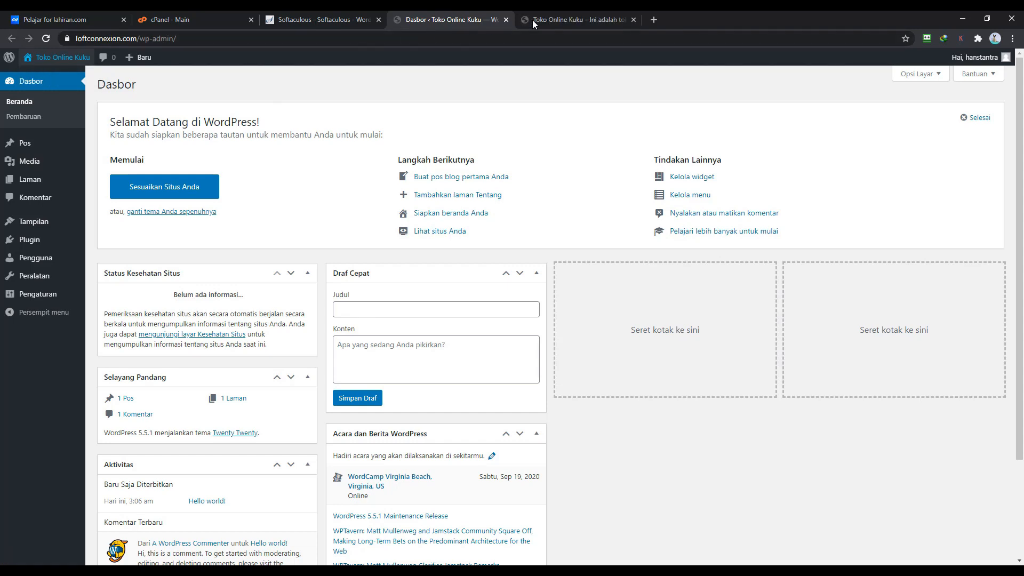
pyautogui.click(546, 19)
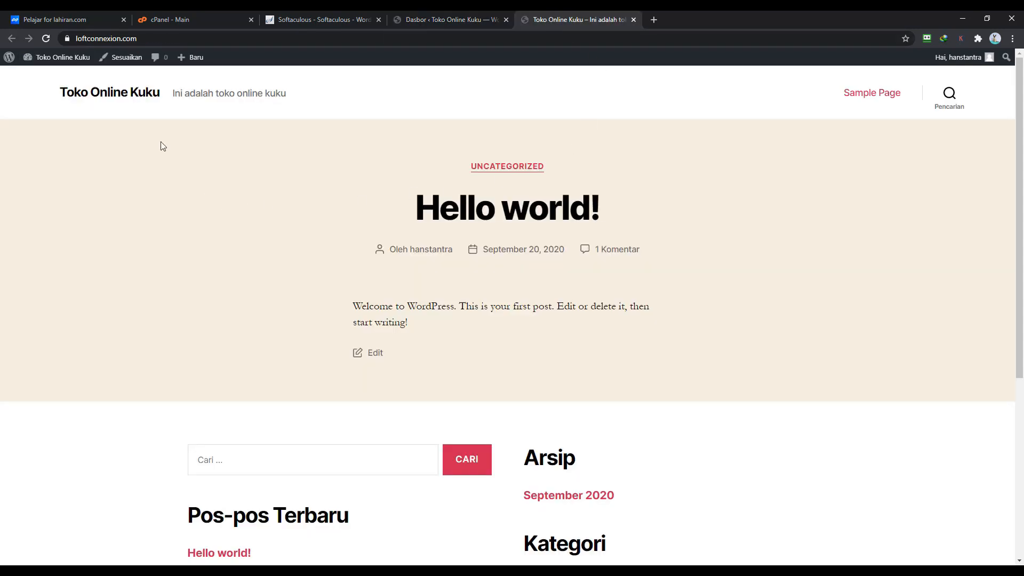
pyautogui.scroll(-1, 624, 116)
pyautogui.scroll(-5, 624, 116)
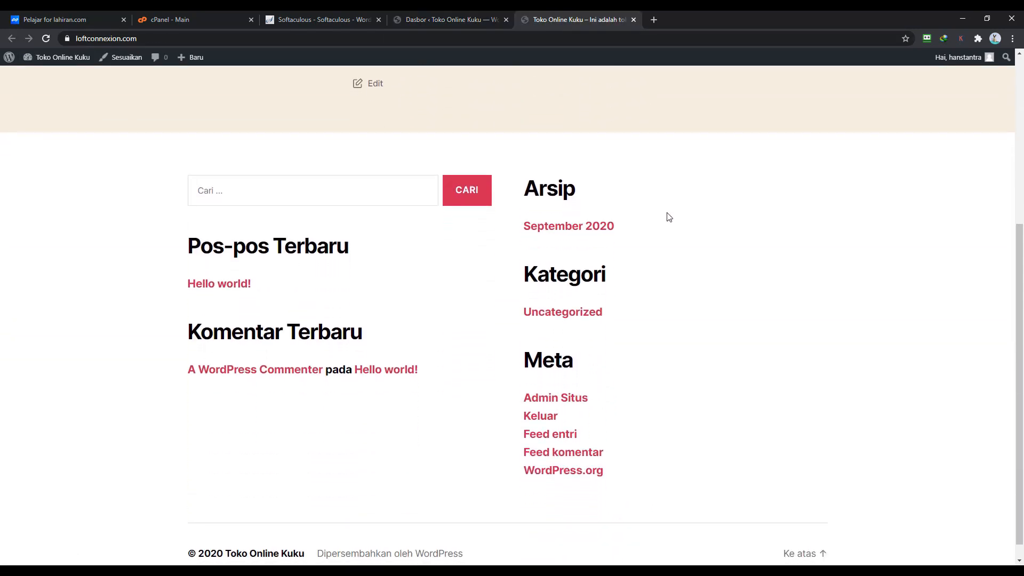
pyautogui.scroll(5, 690, 319)
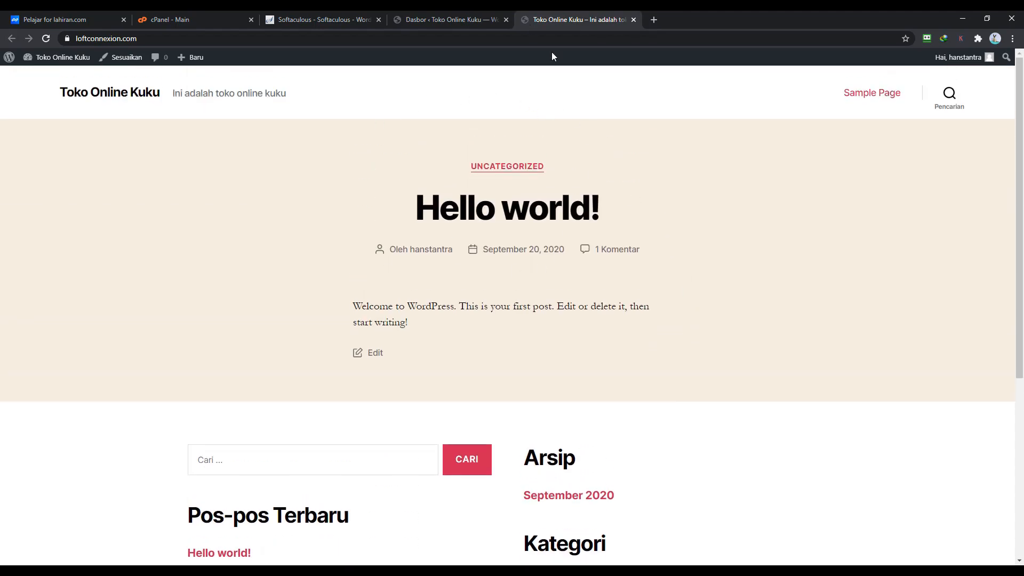
pyautogui.click(451, 18)
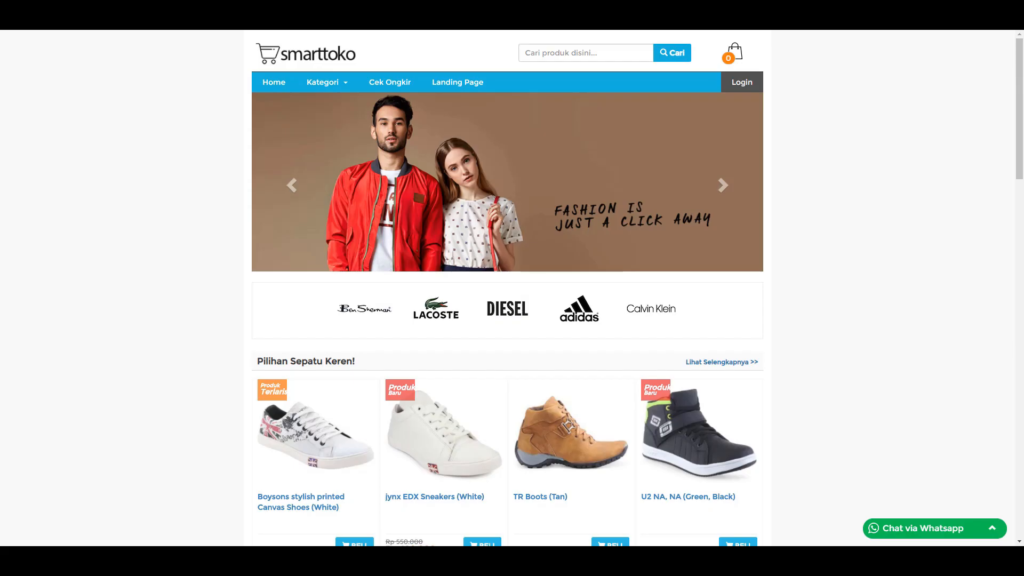
pyautogui.scroll(-9, 196, 146)
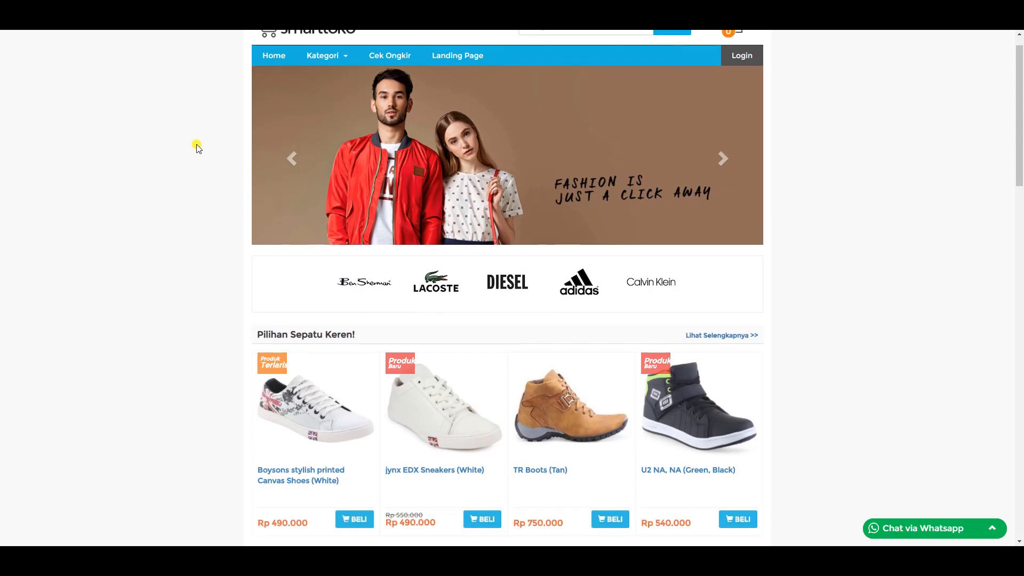
pyautogui.scroll(-17, 198, 151)
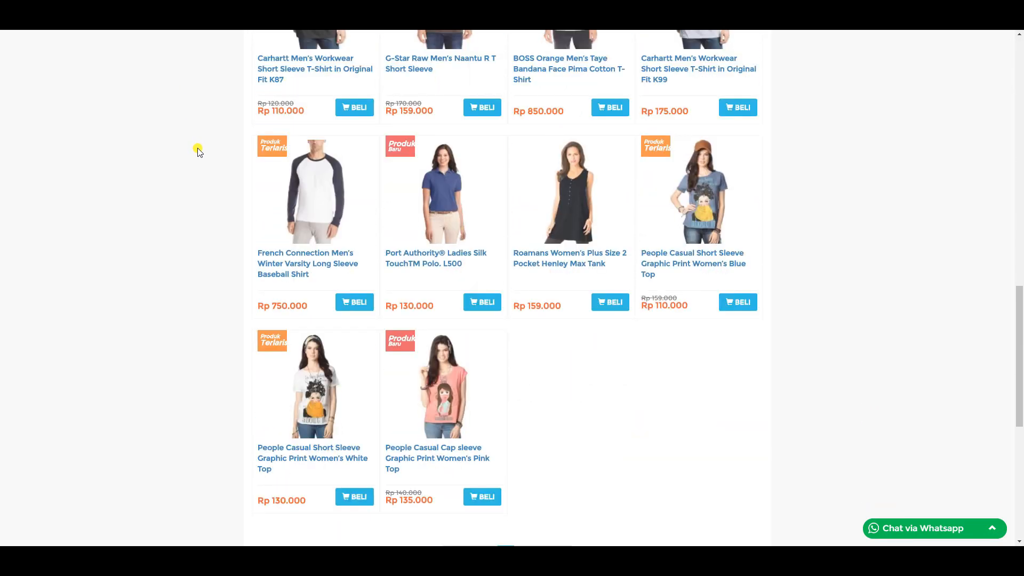
pyautogui.scroll(17, 197, 151)
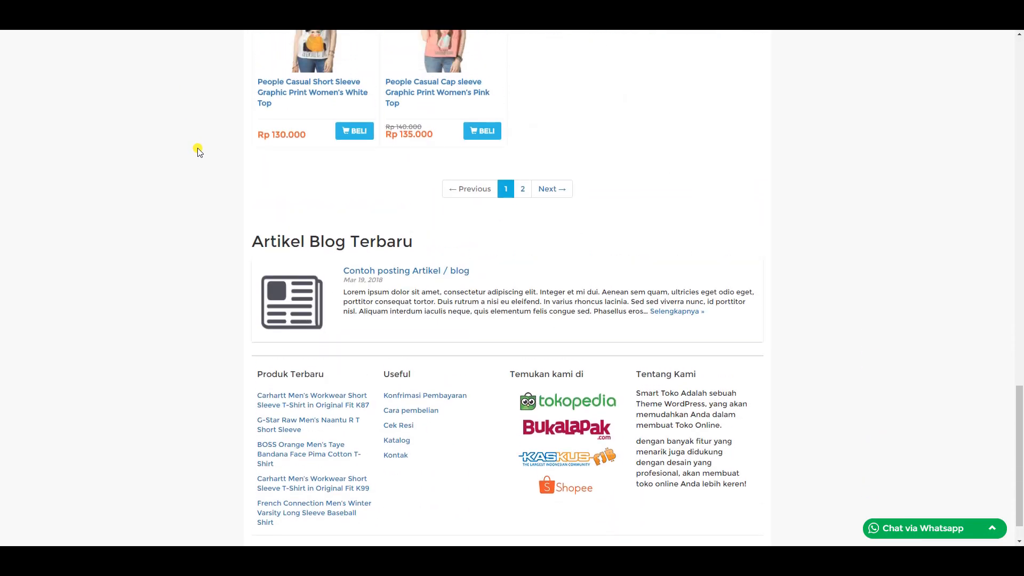
pyautogui.scroll(7, 198, 148)
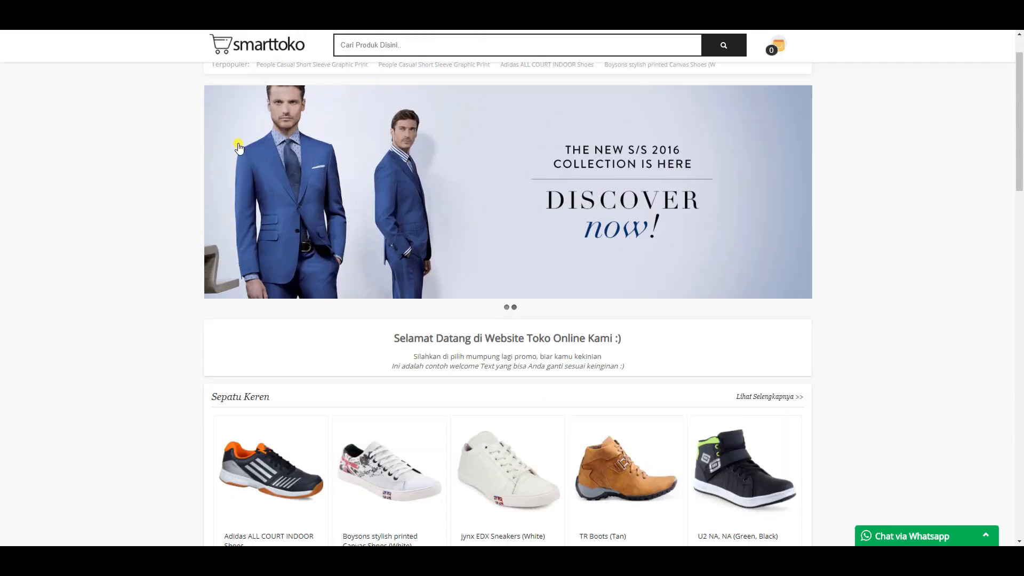
pyautogui.scroll(-16, 187, 208)
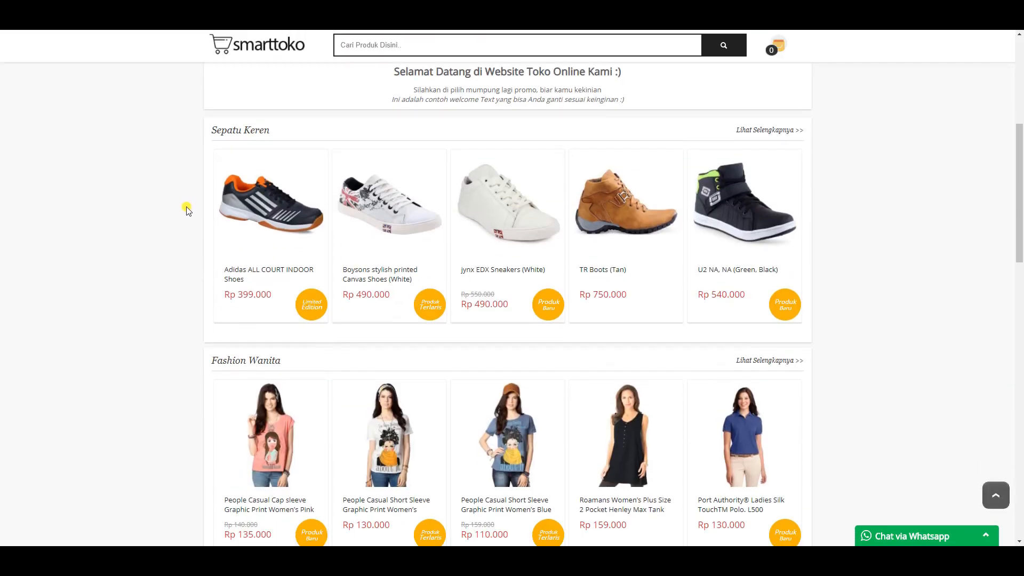
pyautogui.scroll(-8, 187, 209)
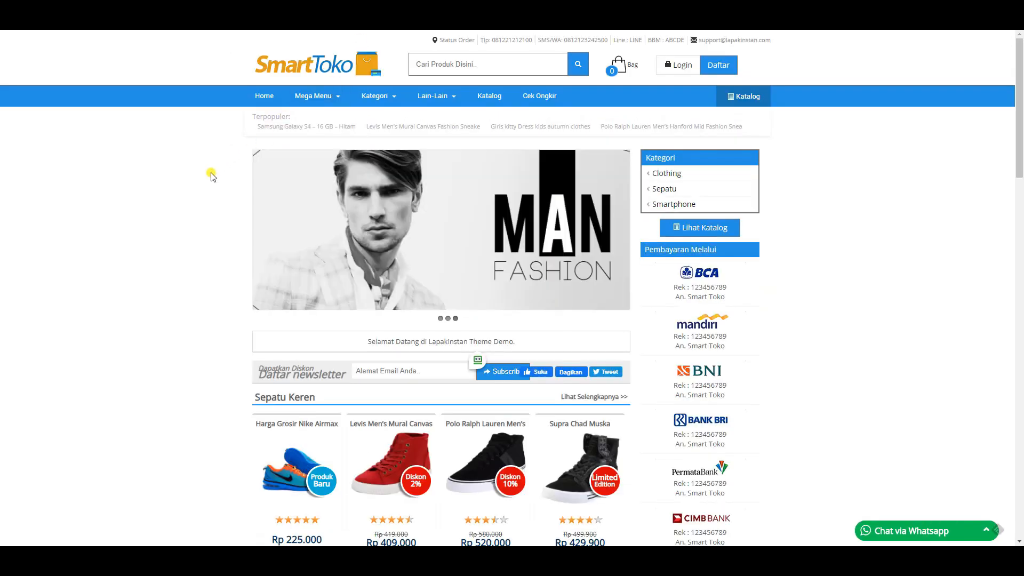
pyautogui.scroll(-5, 210, 173)
pyautogui.scroll(-13, 212, 179)
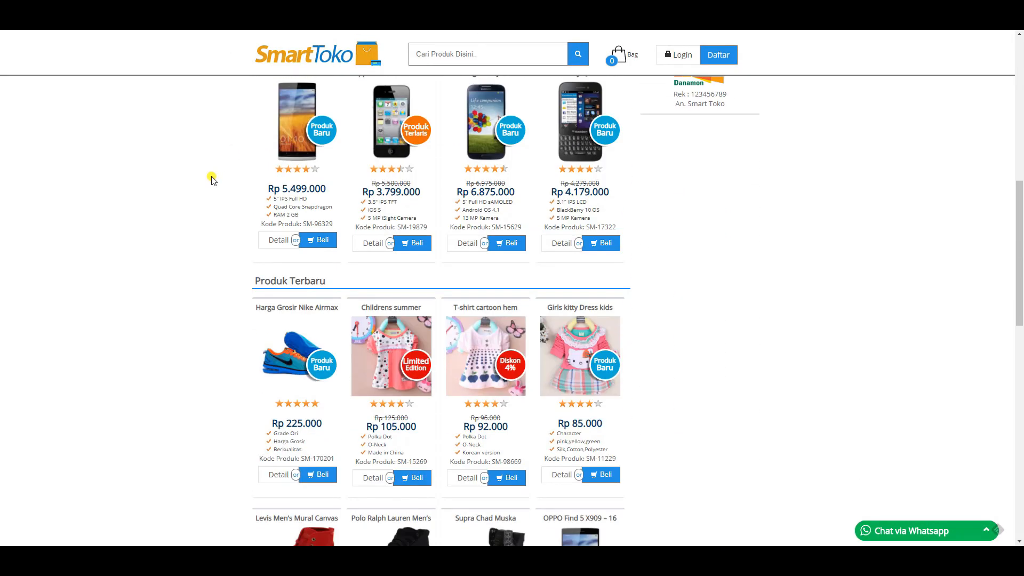
pyautogui.scroll(-7, 212, 179)
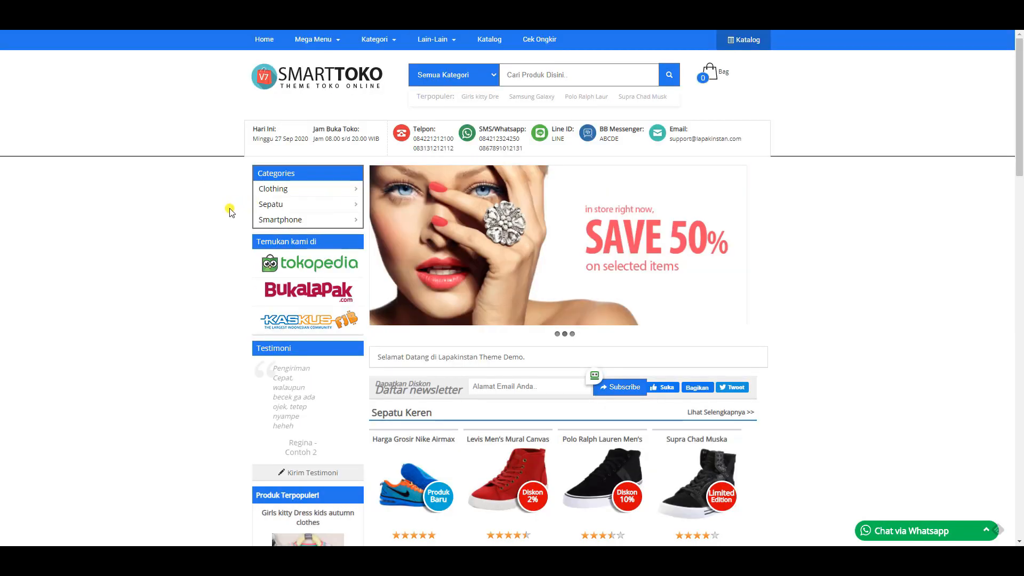
pyautogui.scroll(-10, 231, 213)
pyautogui.scroll(-16, 230, 213)
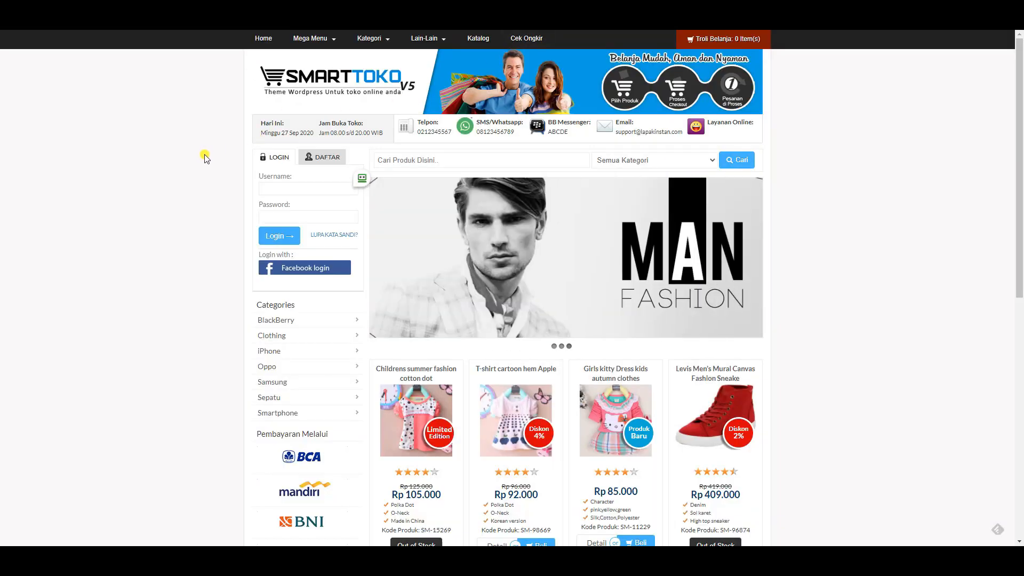
pyautogui.scroll(-9, 206, 158)
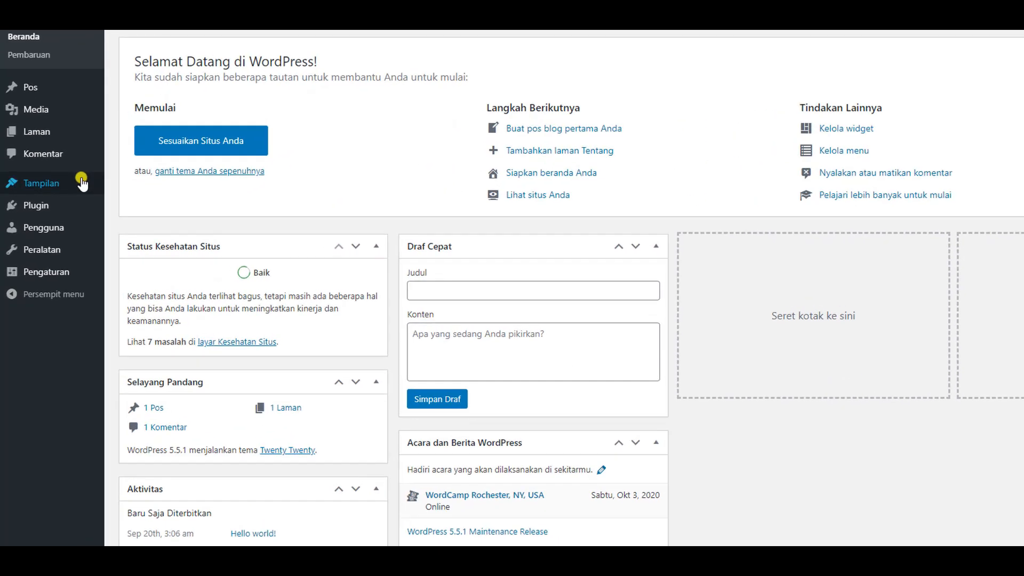
# - Open the Tambahkan Tema page listing featured themes from the Tema screen
pyautogui.moveTo(81, 181)
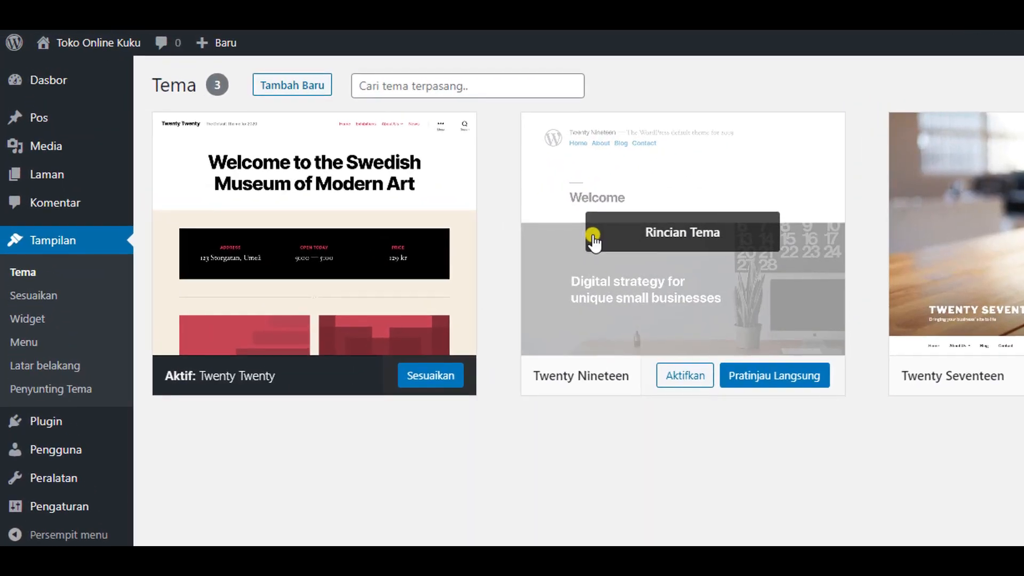
pyautogui.click(290, 81)
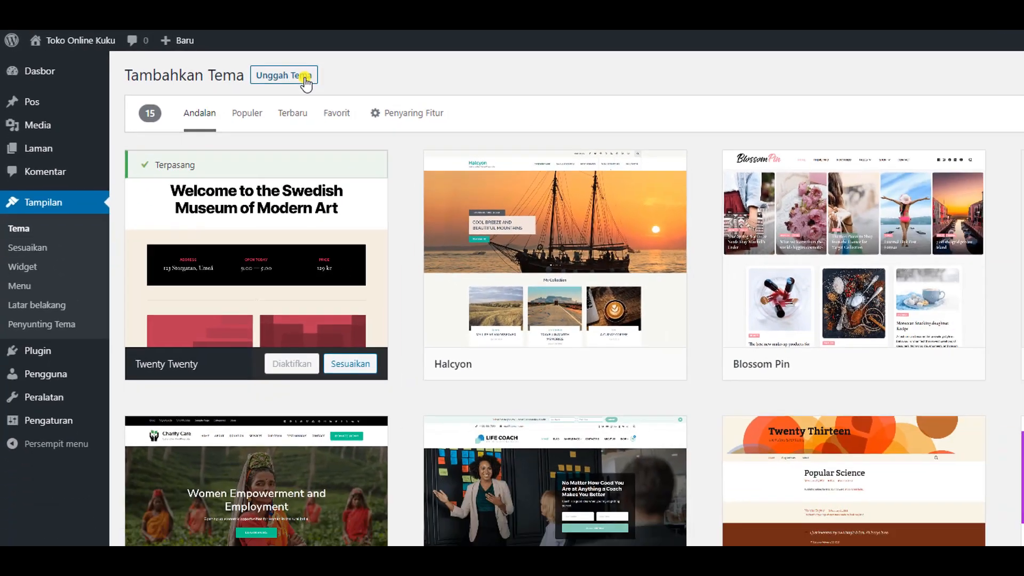
# - Upload smarttoko-x-version10.2.7.2.zip from SYARIMU/THEMES and install it as a theme
pyautogui.click(365, 88)
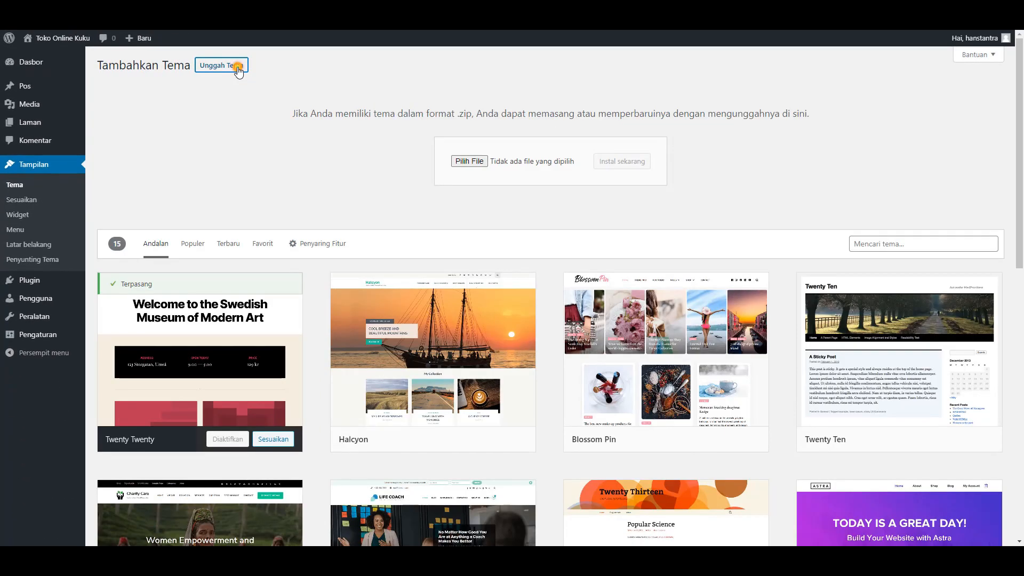
pyautogui.click(459, 162)
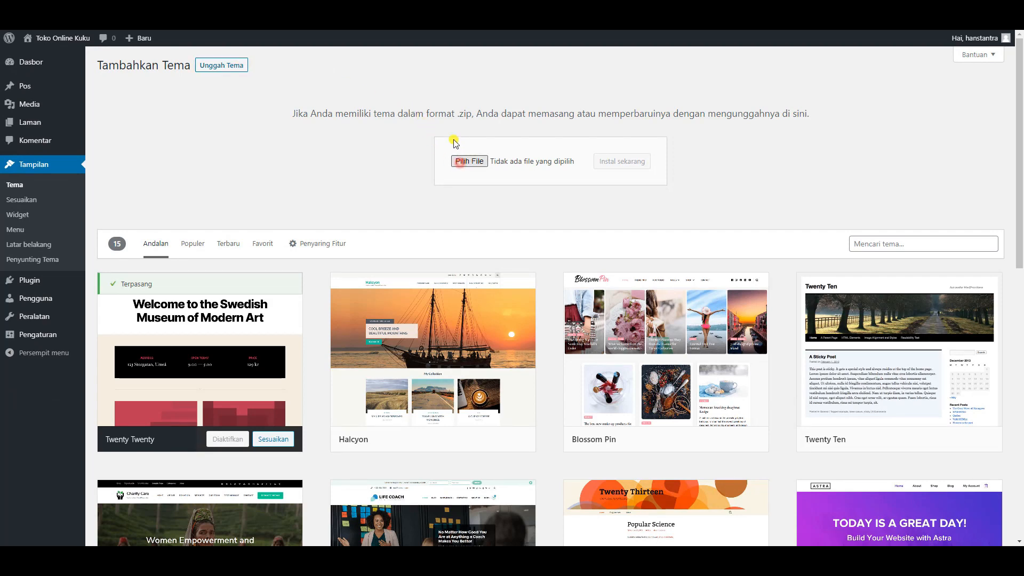
pyautogui.scroll(3, 64, 171)
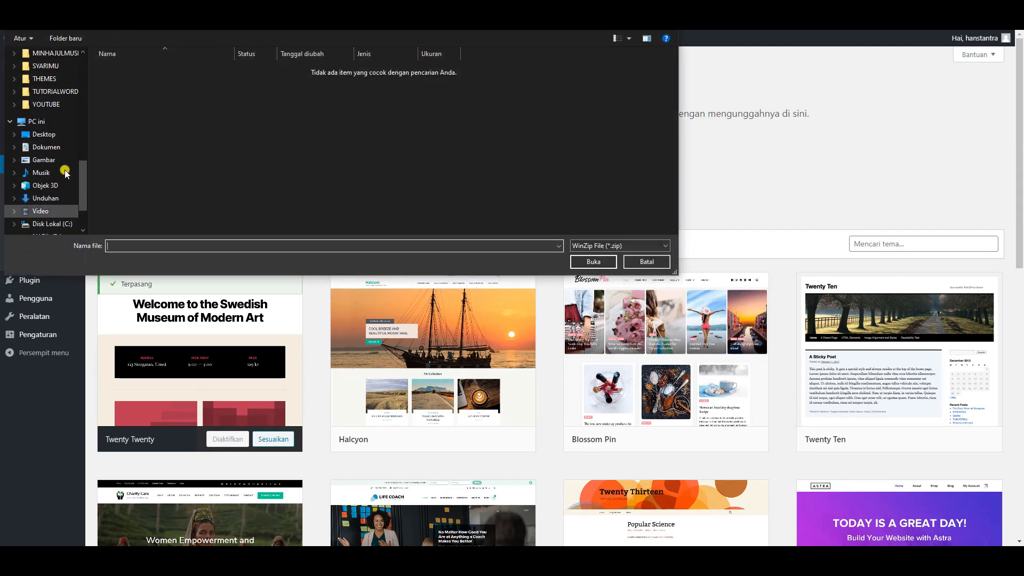
pyautogui.click(45, 67)
pyautogui.click(43, 78)
pyautogui.click(150, 70)
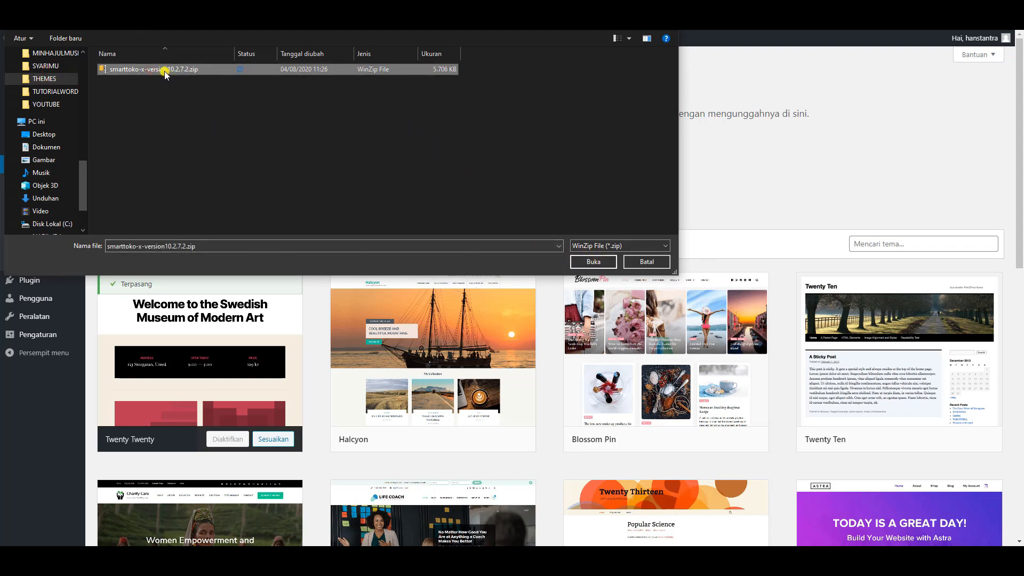
pyautogui.moveTo(165, 74)
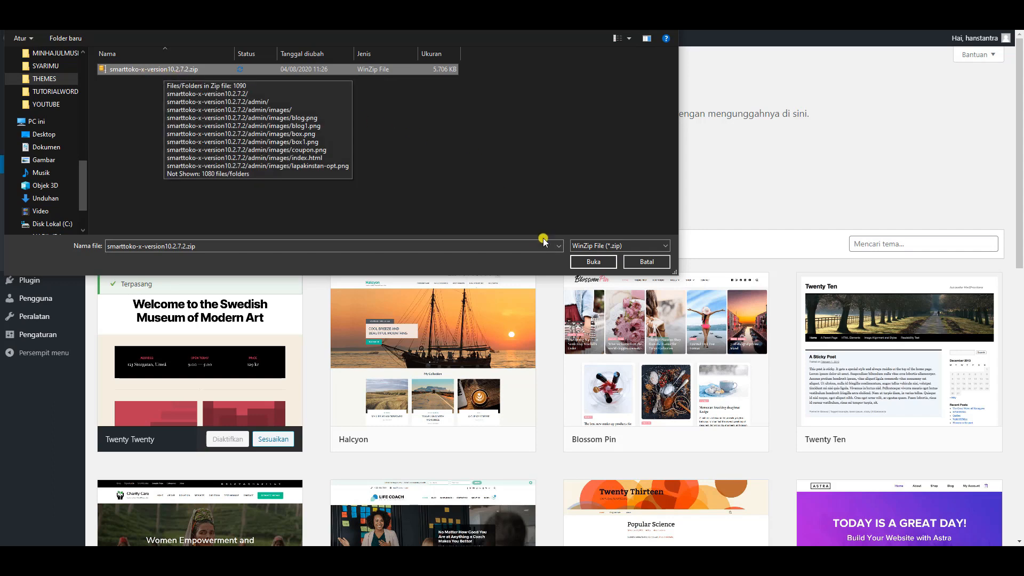
pyautogui.click(593, 263)
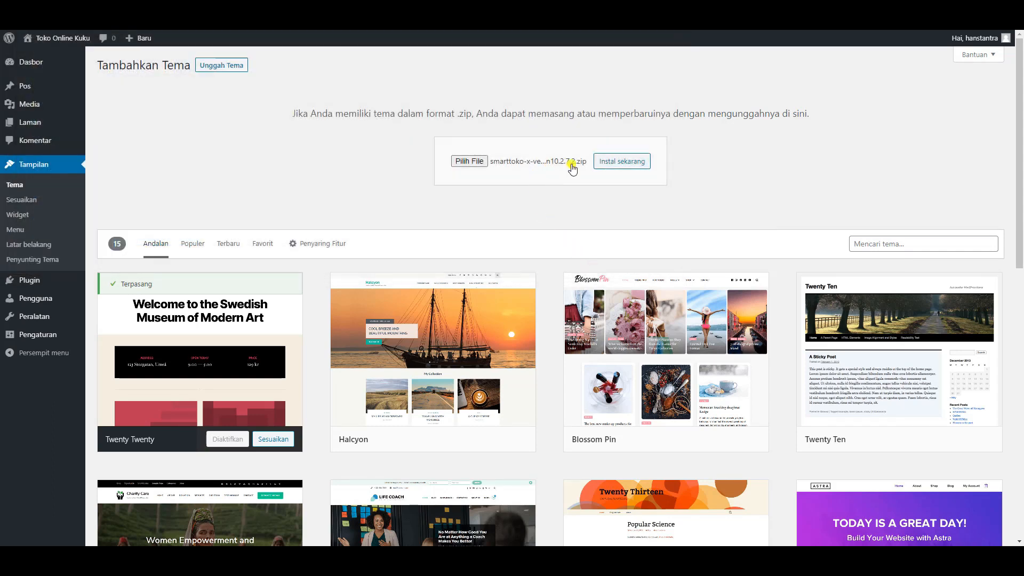
pyautogui.click(617, 163)
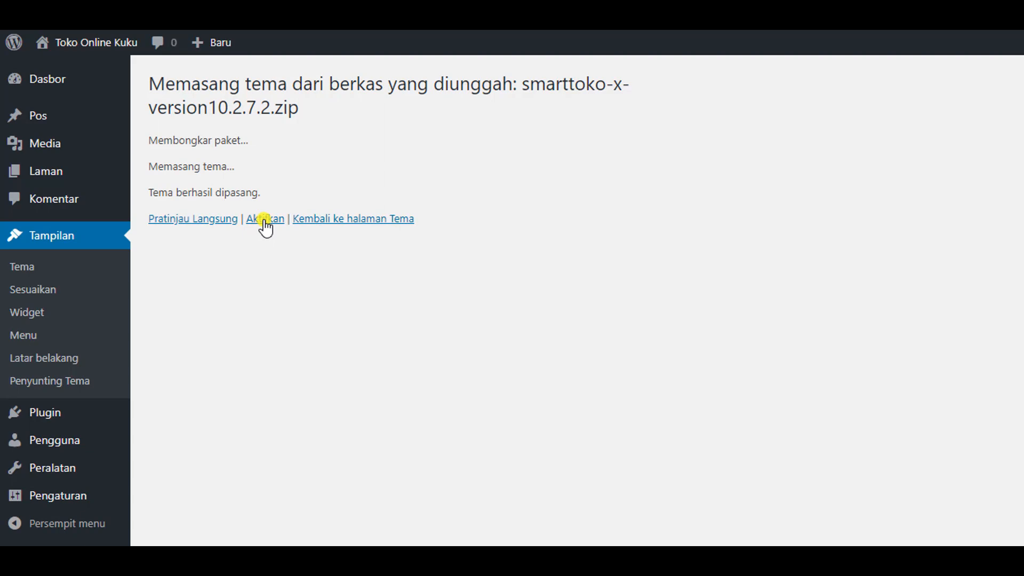
# - Activate the SmartToko theme, then paste the licence key and confirm its activation
pyautogui.click(265, 219)
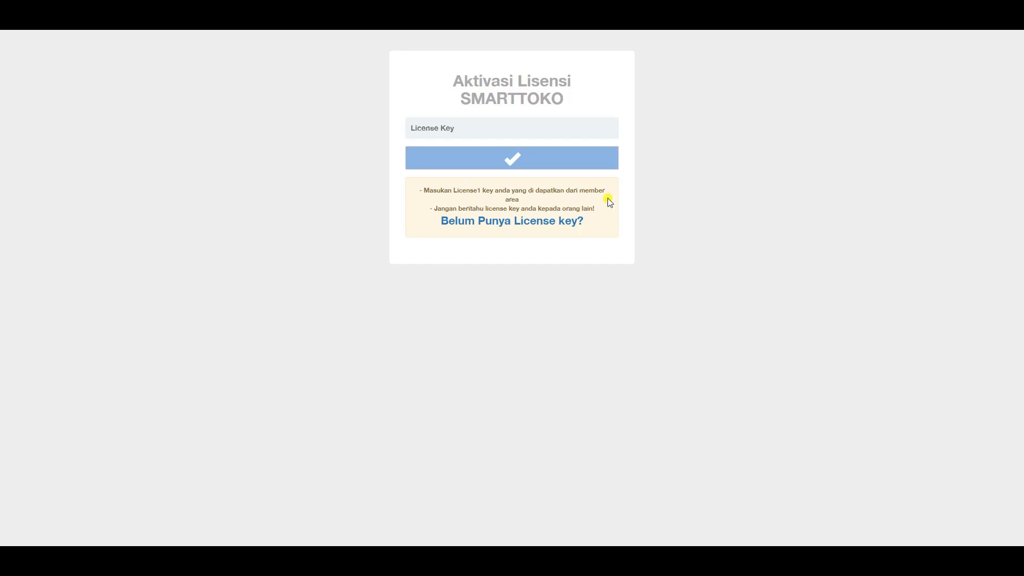
pyautogui.click(535, 126)
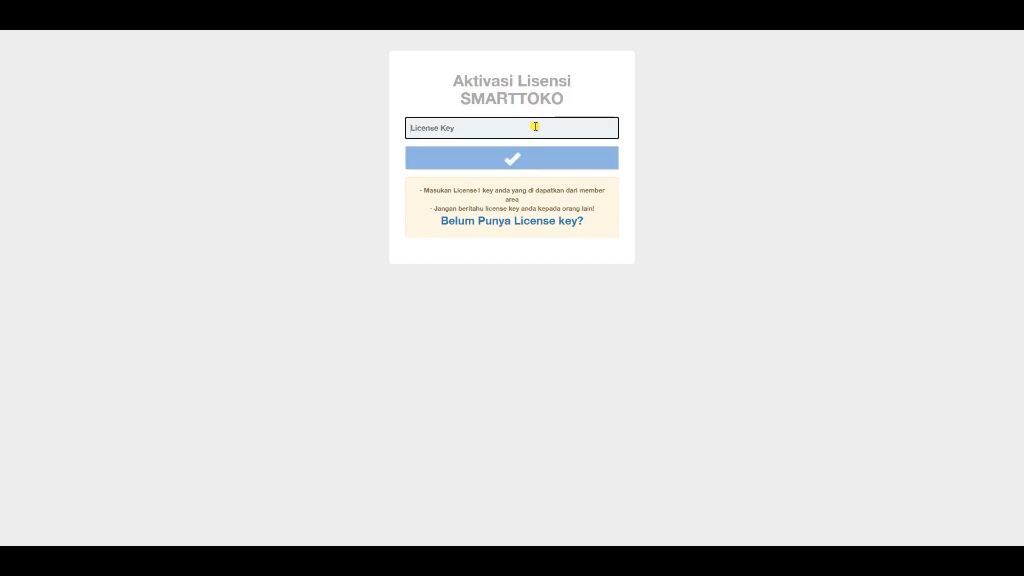
pyautogui.rightClick(535, 127)
pyautogui.click(563, 205)
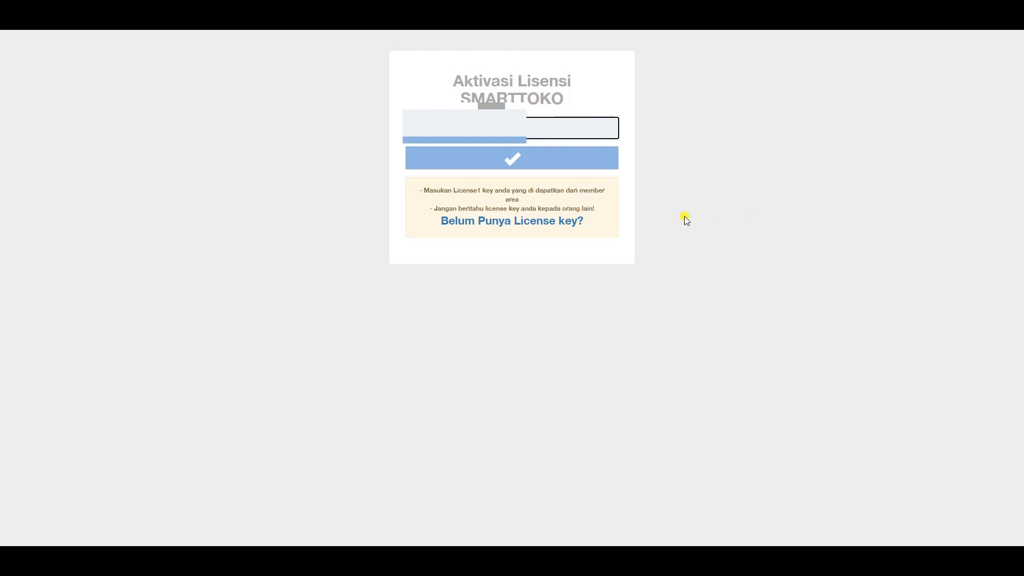
pyautogui.click(524, 161)
pyautogui.click(517, 158)
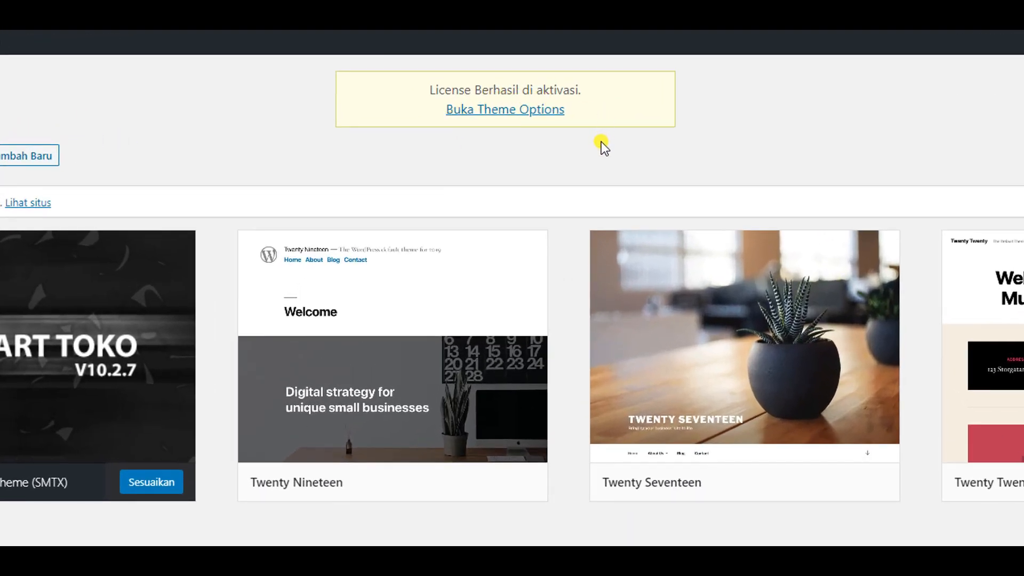
# - Review the TJ-Options theme settings with Maintenance Mode off, then view the storefront
pyautogui.click(492, 110)
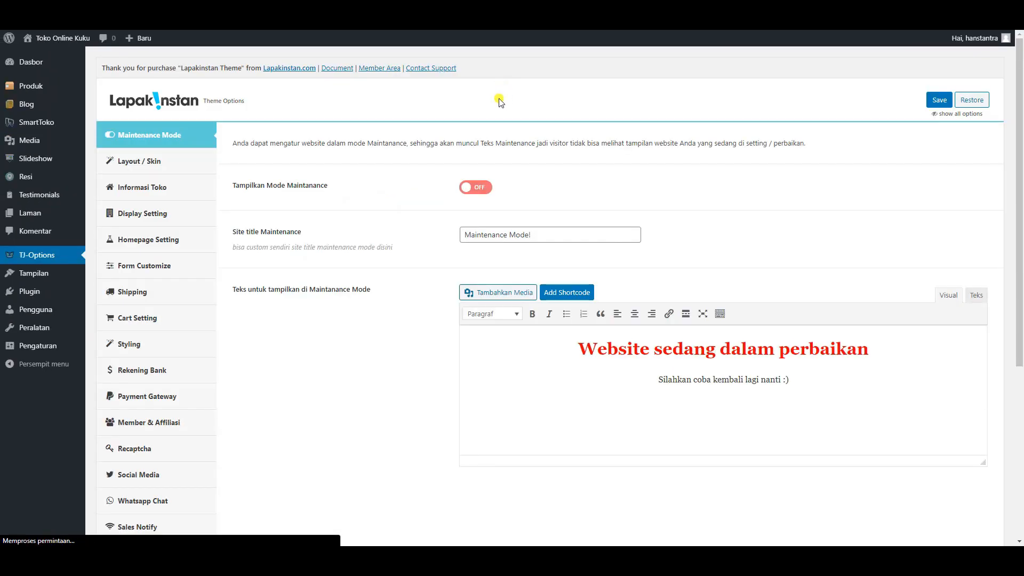
pyautogui.scroll(-2, 435, 149)
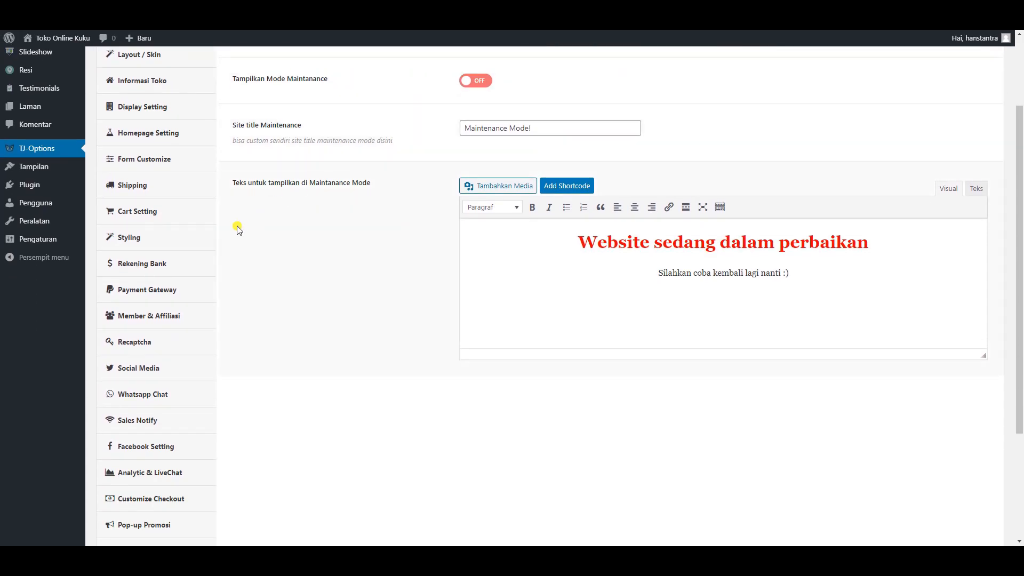
pyautogui.scroll(-3, 184, 259)
pyautogui.scroll(2, 187, 265)
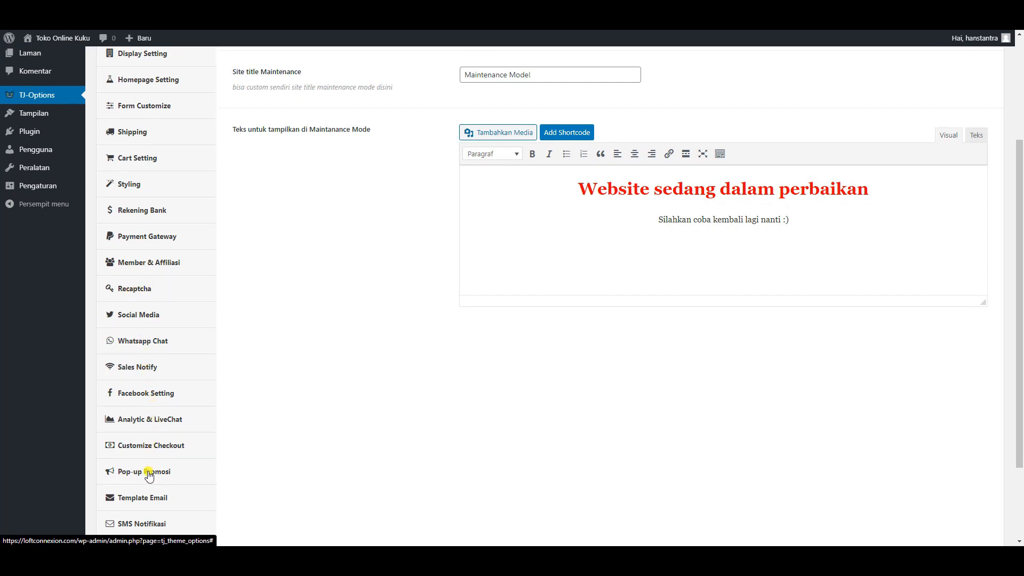
pyautogui.scroll(1, 142, 289)
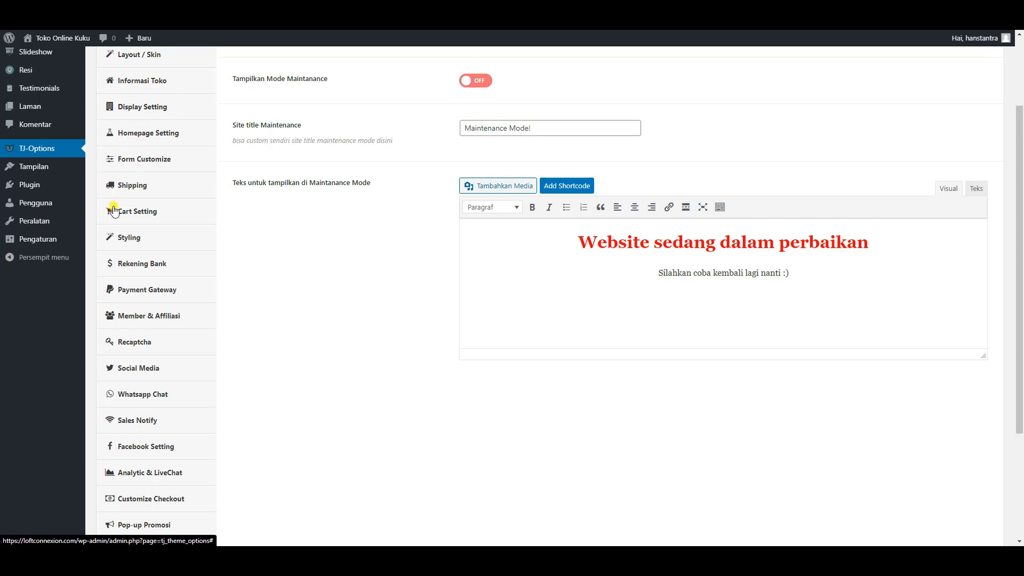
pyautogui.scroll(1, 71, 328)
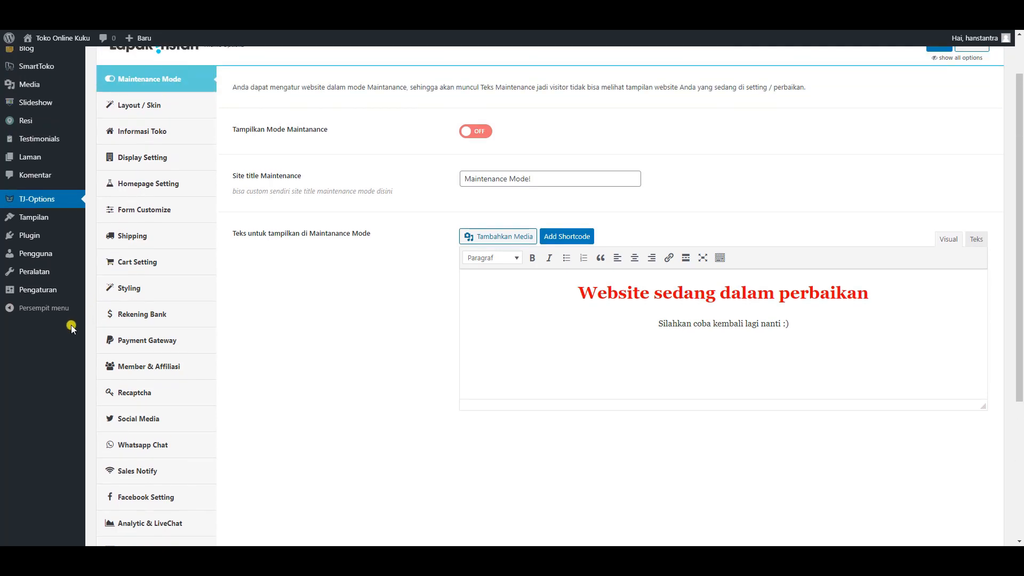
pyautogui.click(51, 41)
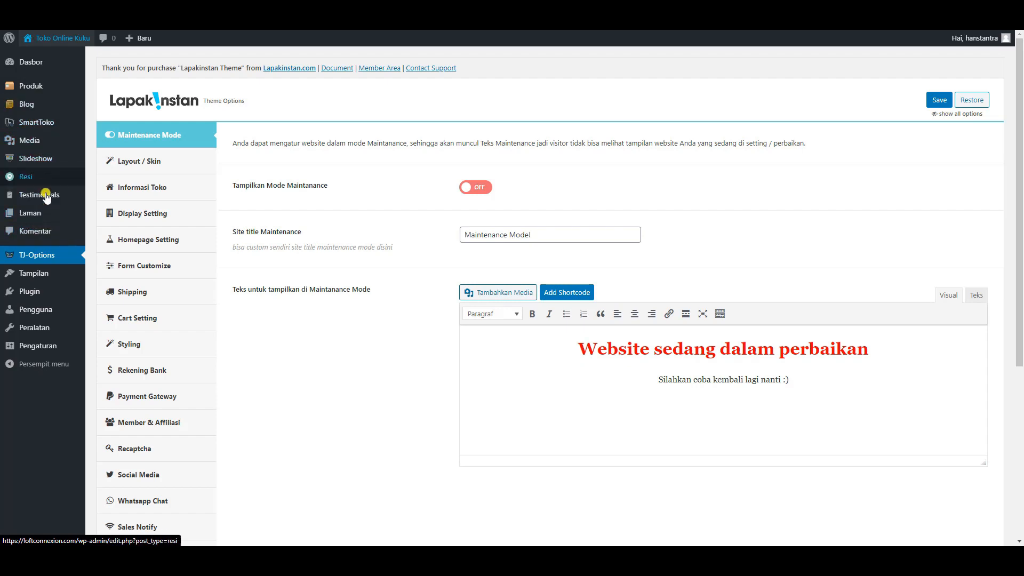
# - Trash the Hello world! product and permanently empty the Produk trash
pyautogui.click(54, 91)
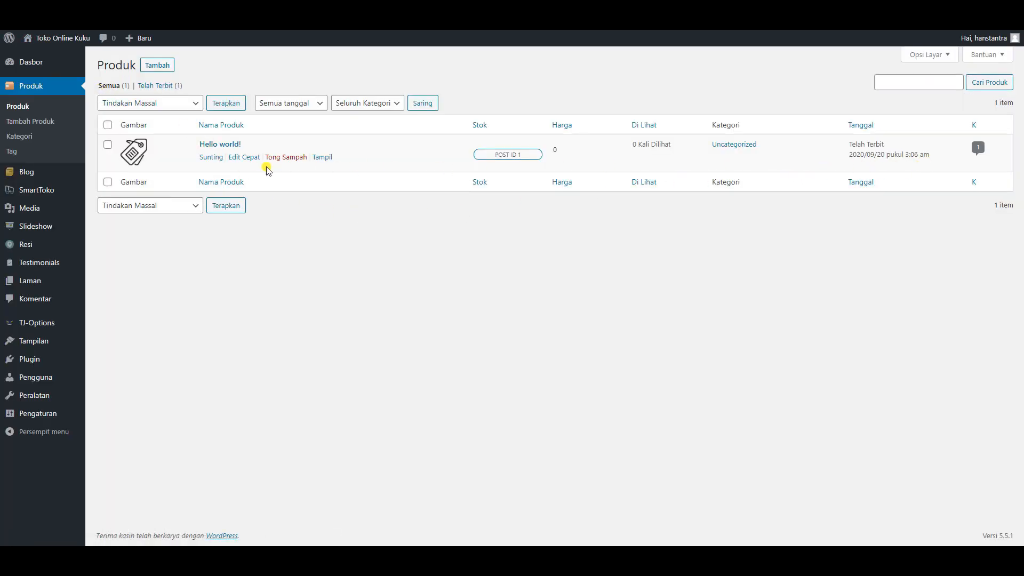
pyautogui.click(294, 158)
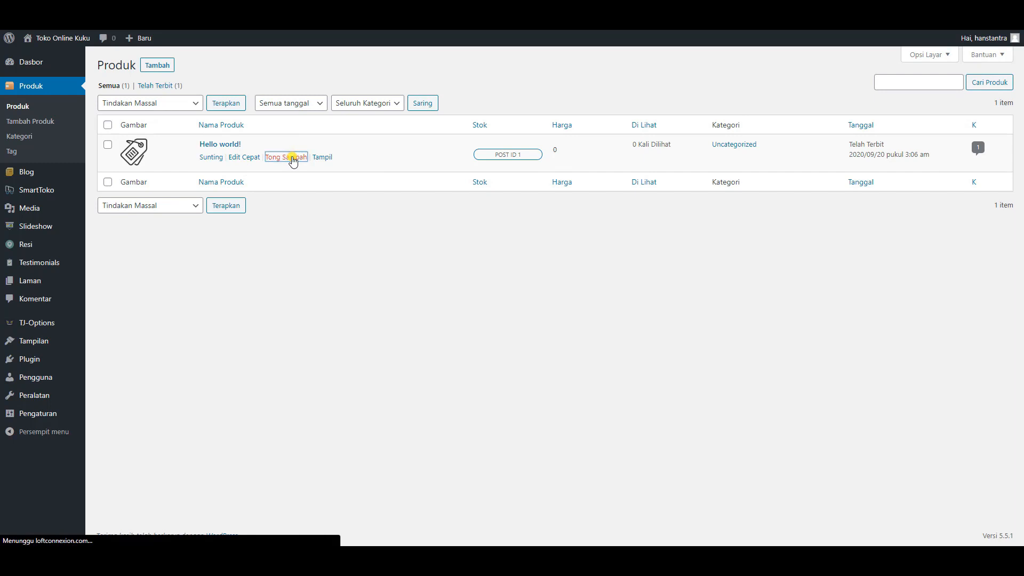
pyautogui.click(152, 122)
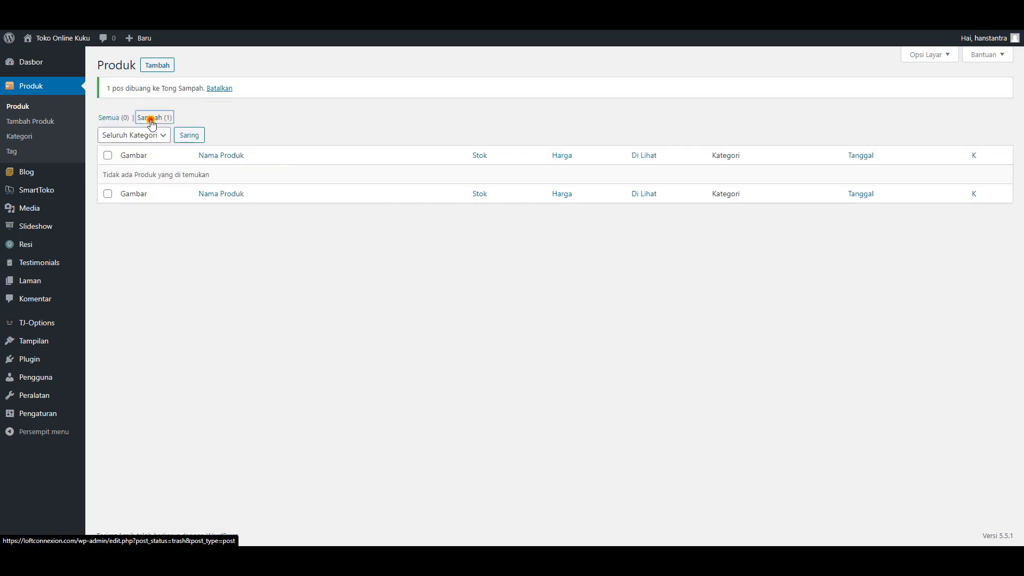
pyautogui.click(473, 105)
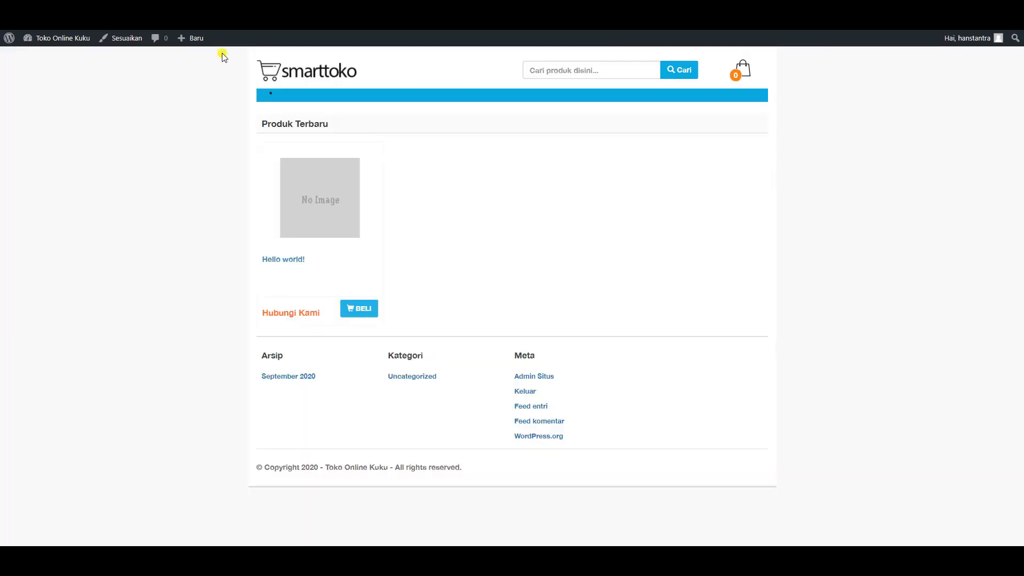
# - Switch back to the admin tab showing the Produk list
pyautogui.click(44, 21)
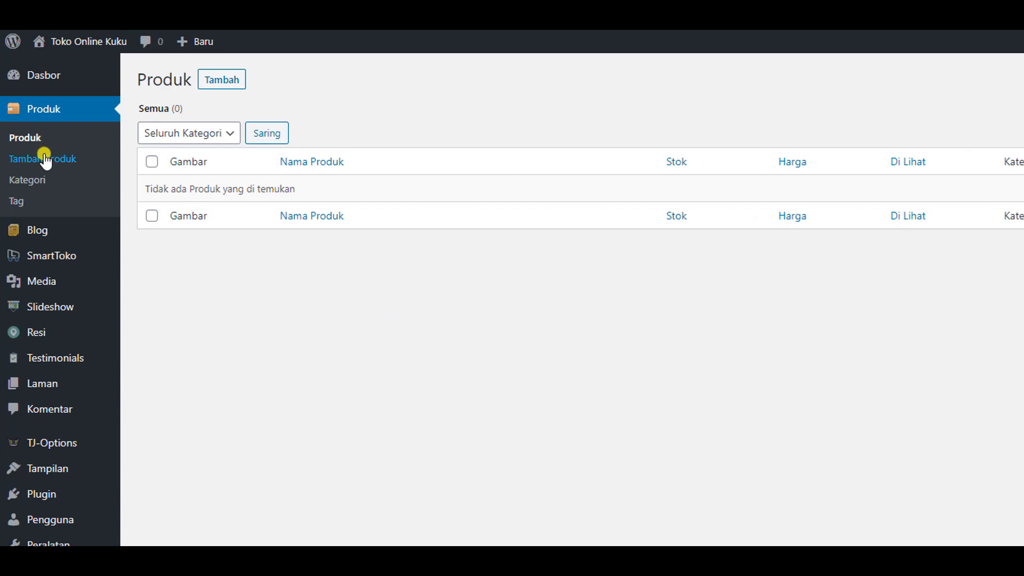
# - Open an empty Tambah Produk Baru form and look over its SKU, minimum order and price fields
pyautogui.click(213, 86)
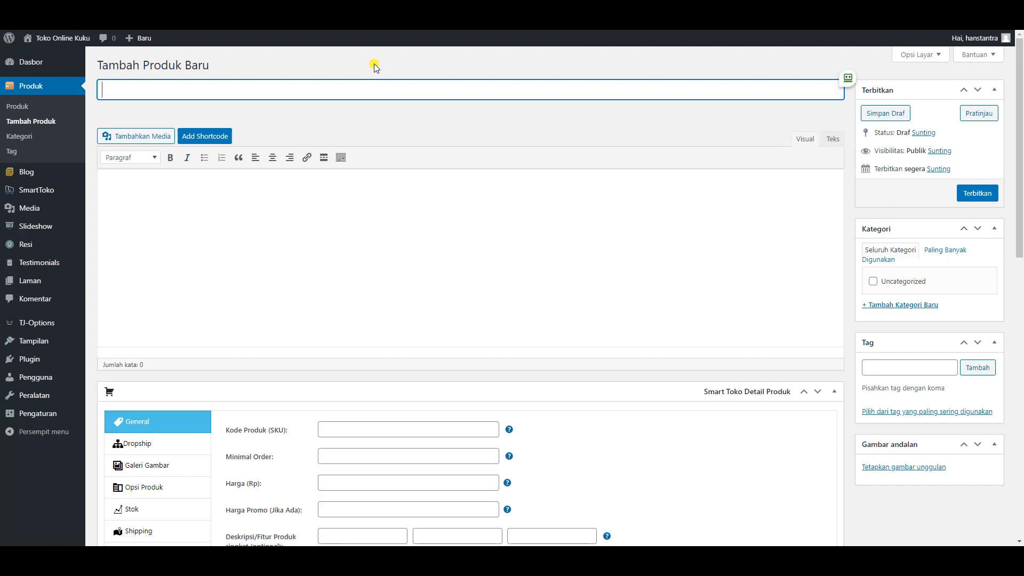
pyautogui.scroll(-4, 394, 123)
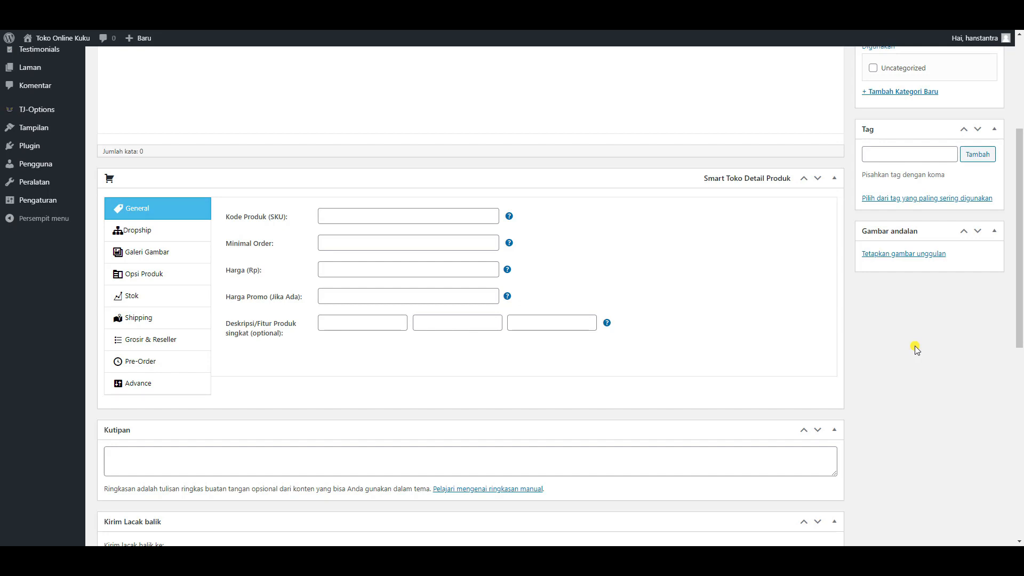
pyautogui.scroll(4, 915, 347)
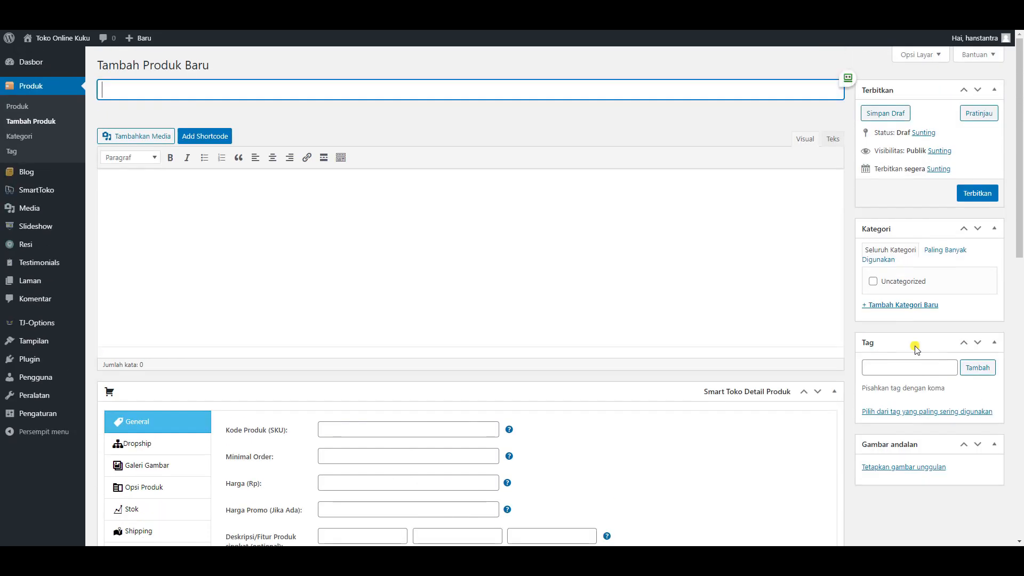
pyautogui.scroll(-4, 916, 347)
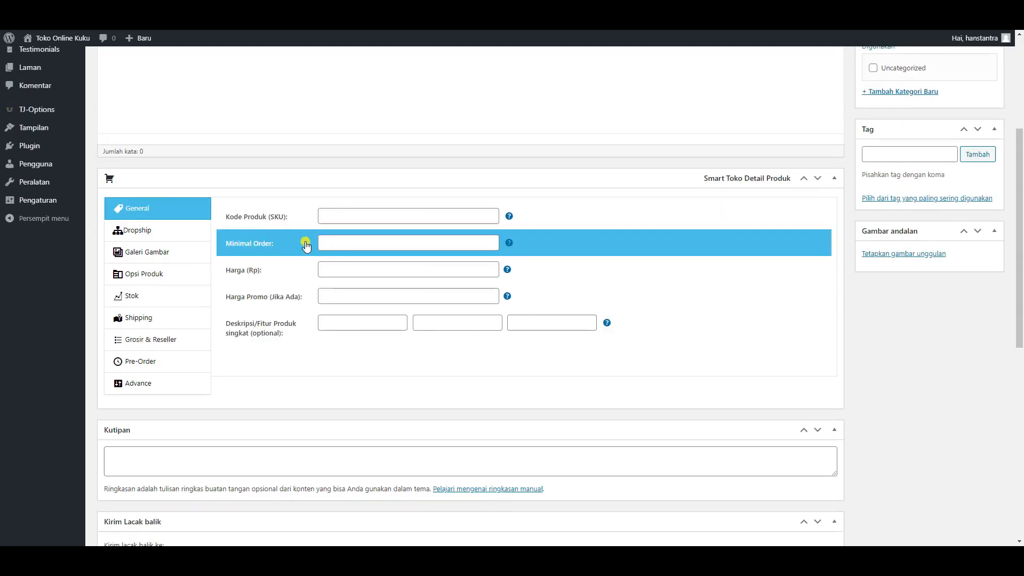